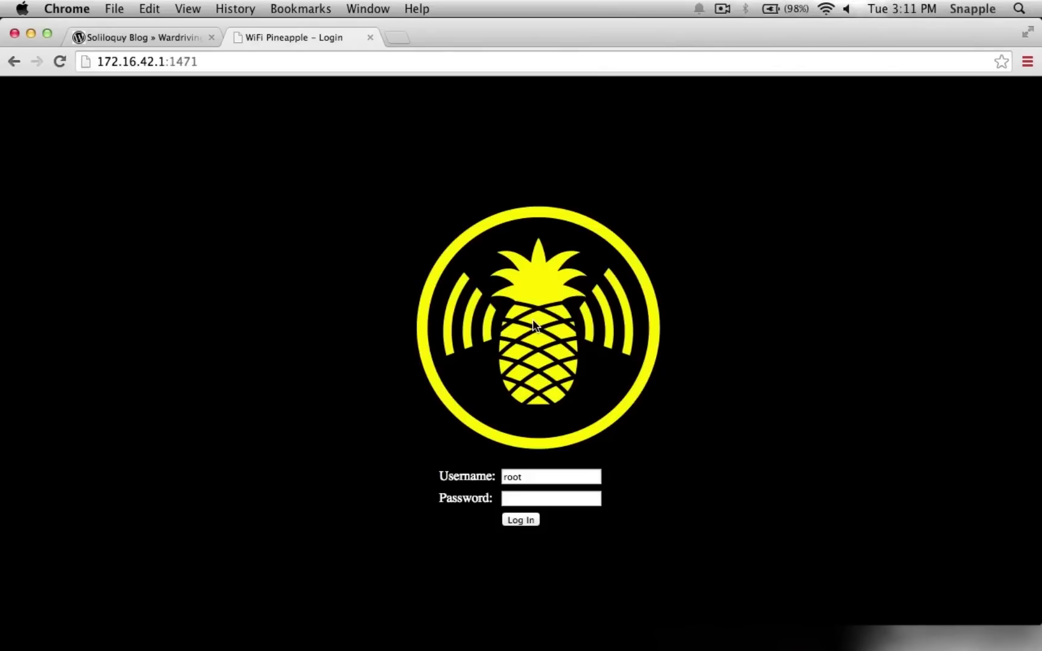
# Bring up the 'Wardriving With The Wifi Pineapple Mark V' post and scroll through its kismet.conf listing.
pyautogui.click(163, 37)
pyautogui.scroll(-5, 157, 320)
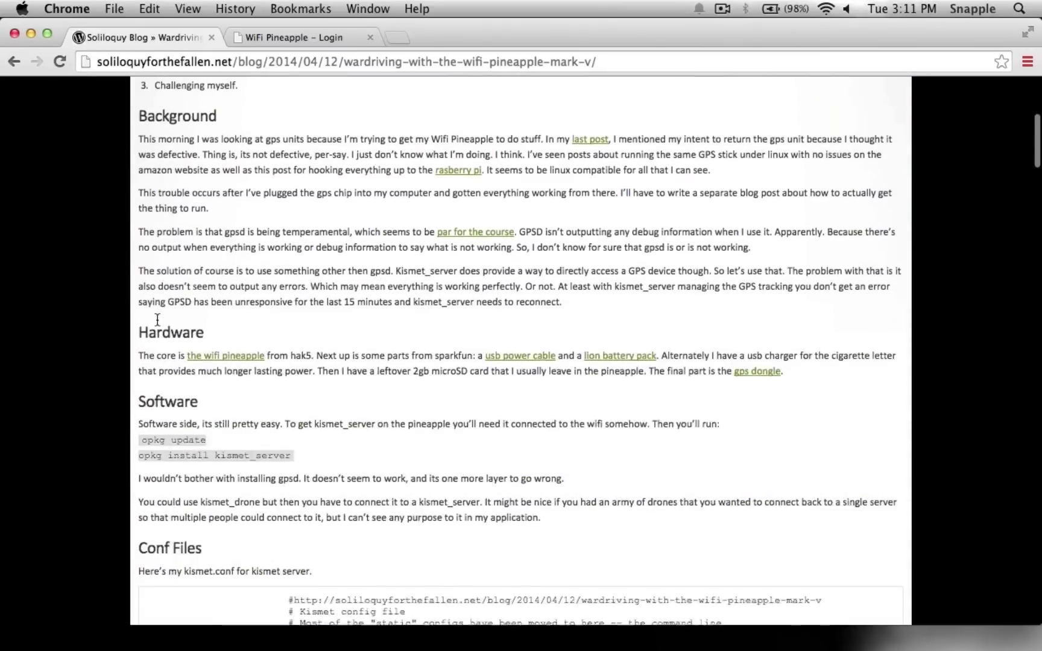
pyautogui.scroll(-20, 158, 319)
pyautogui.scroll(10, 158, 319)
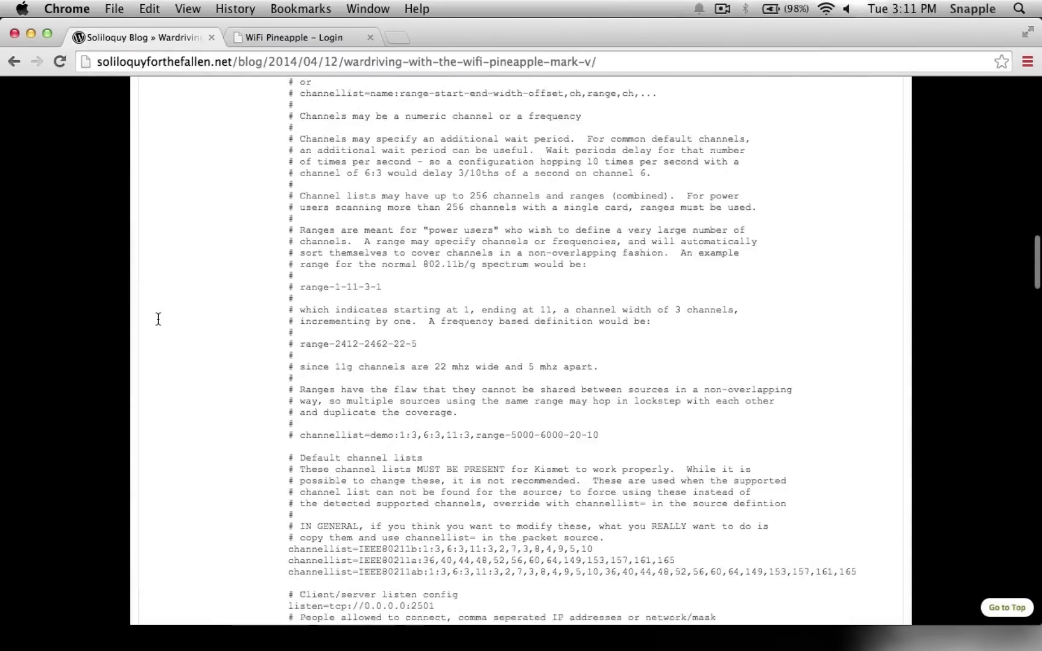
pyautogui.scroll(20, 158, 319)
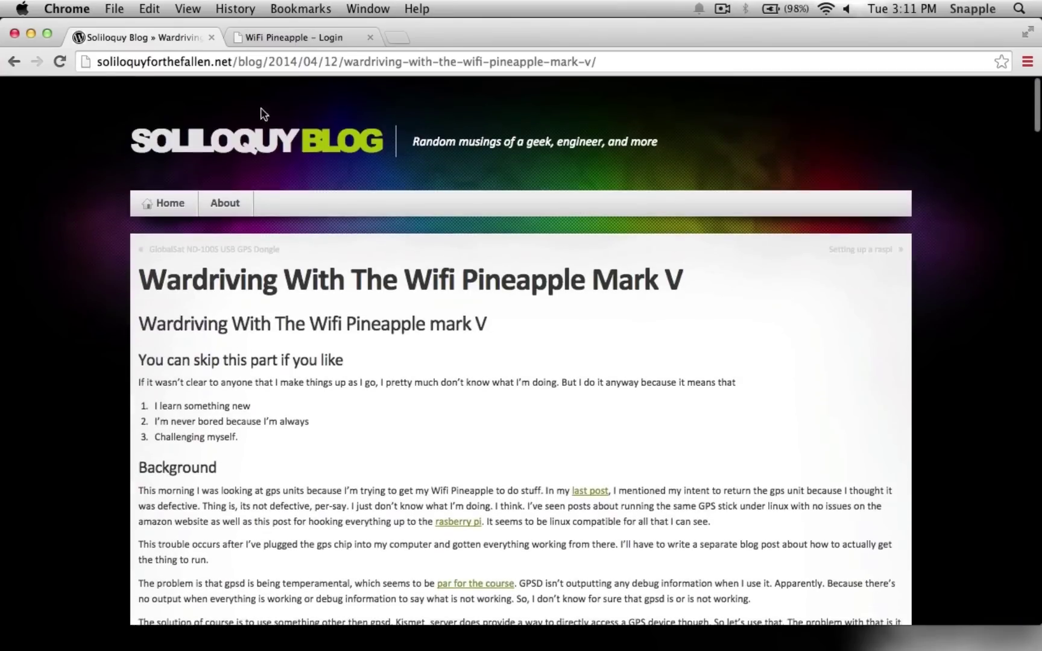
# Log into the Pineapple as root with the password, enable Wlan1, and show detailed Network info.
pyautogui.click(268, 37)
pyautogui.click(561, 499)
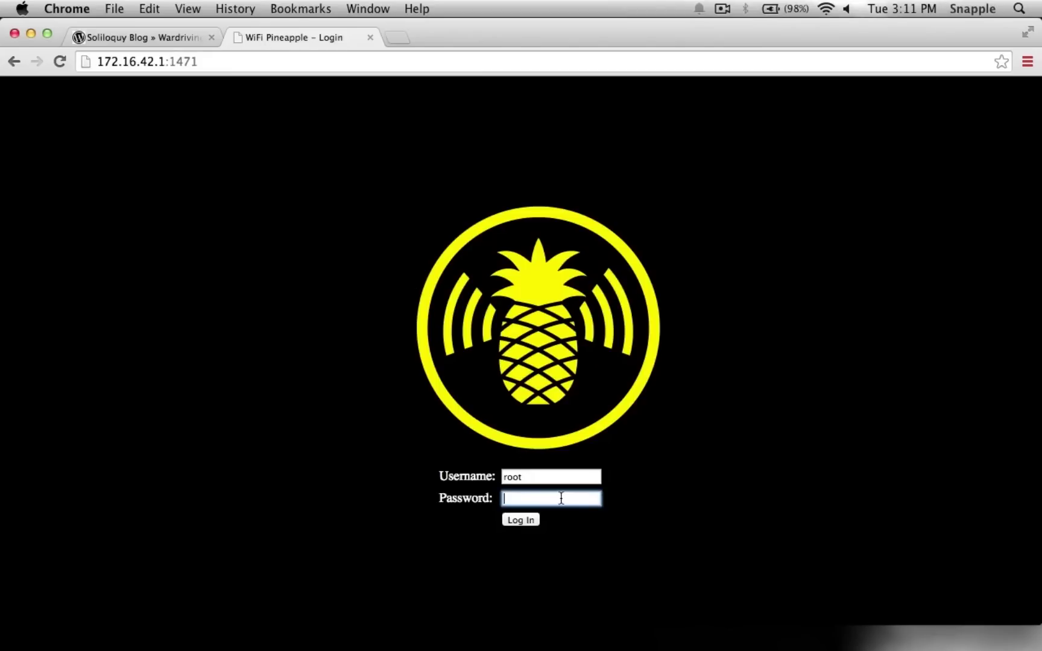
pyautogui.write('•••••••••••')
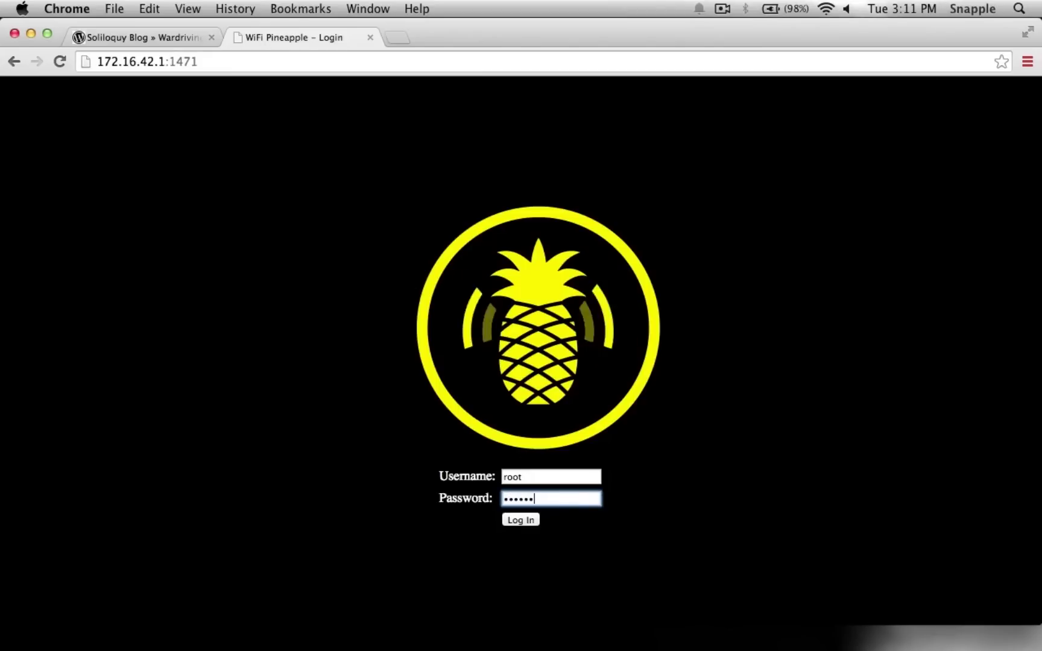
pyautogui.press('Return')
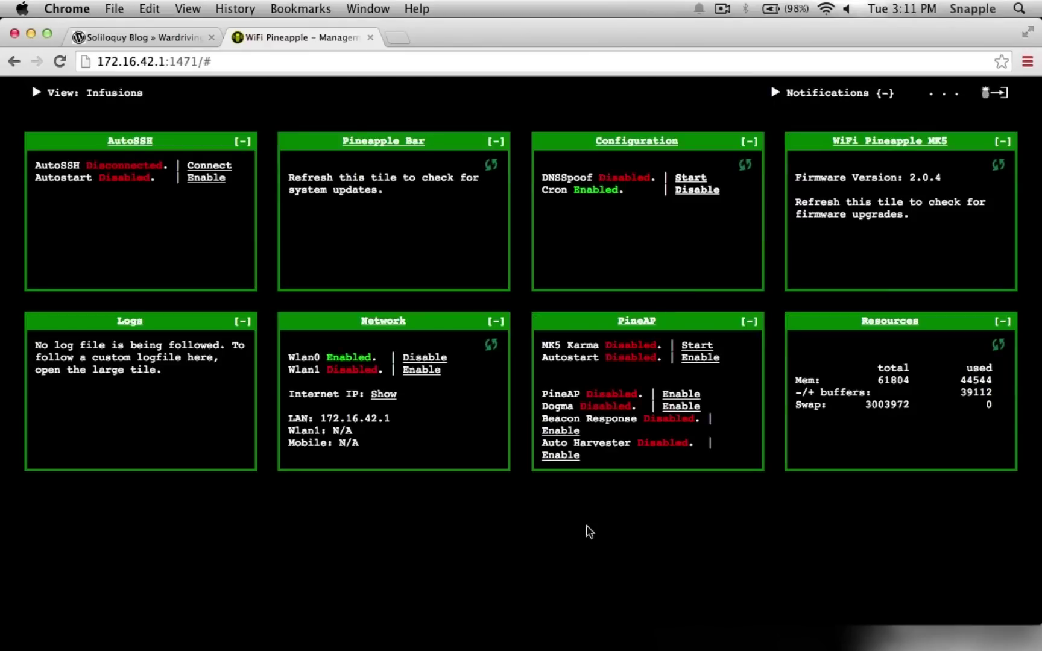
pyautogui.click(422, 370)
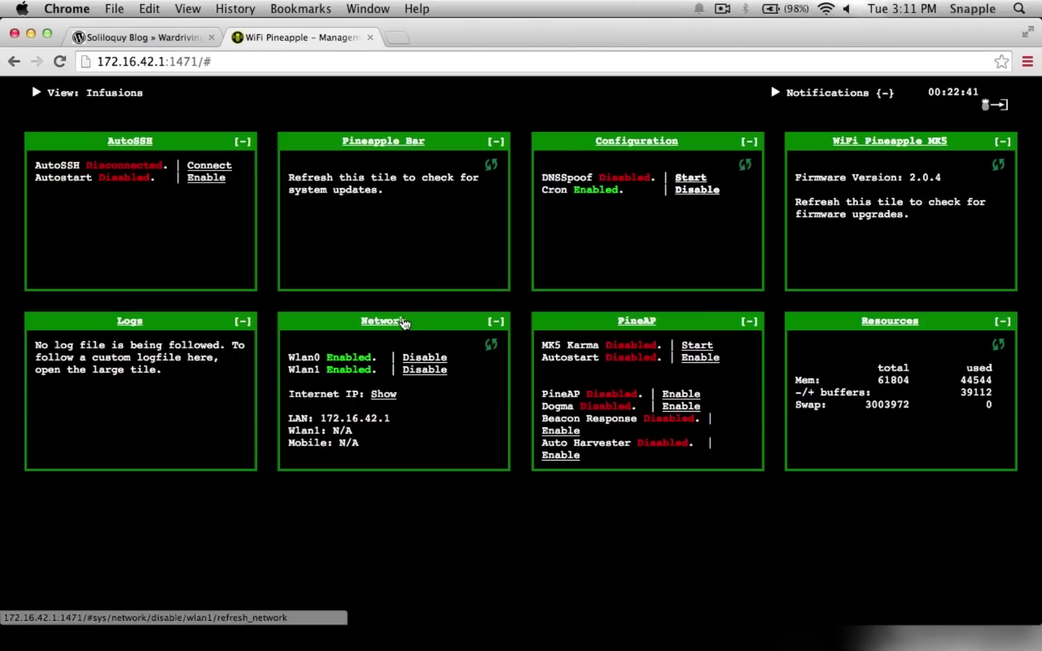
pyautogui.click(402, 322)
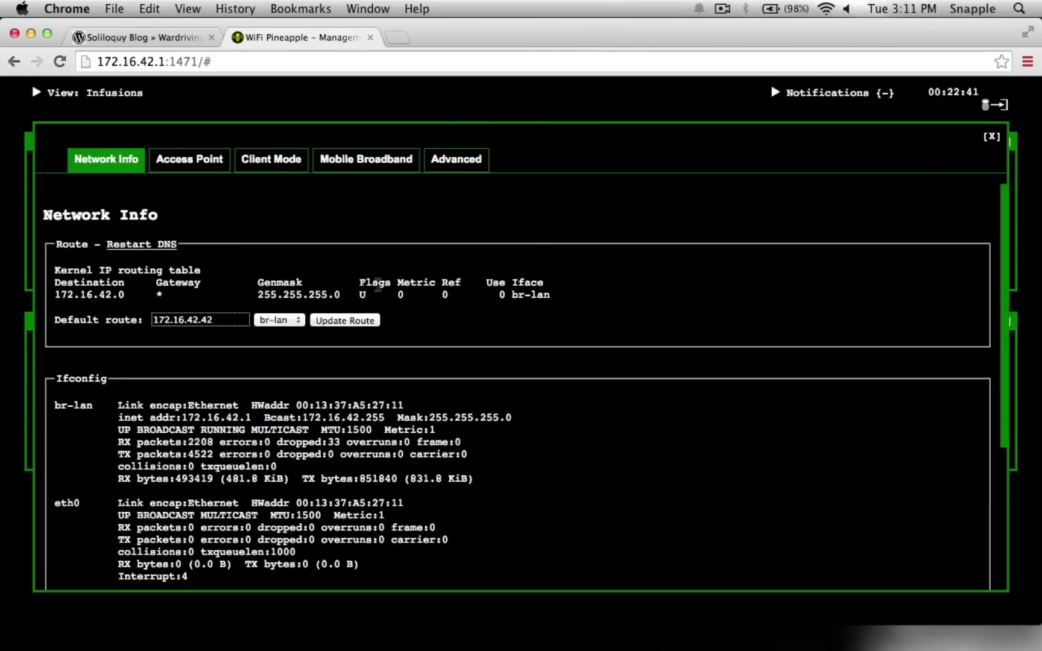
# In Client Mode, scan and connect wlan1 to Hacked Existence with its WPA2 key.
pyautogui.click(278, 169)
pyautogui.click(208, 229)
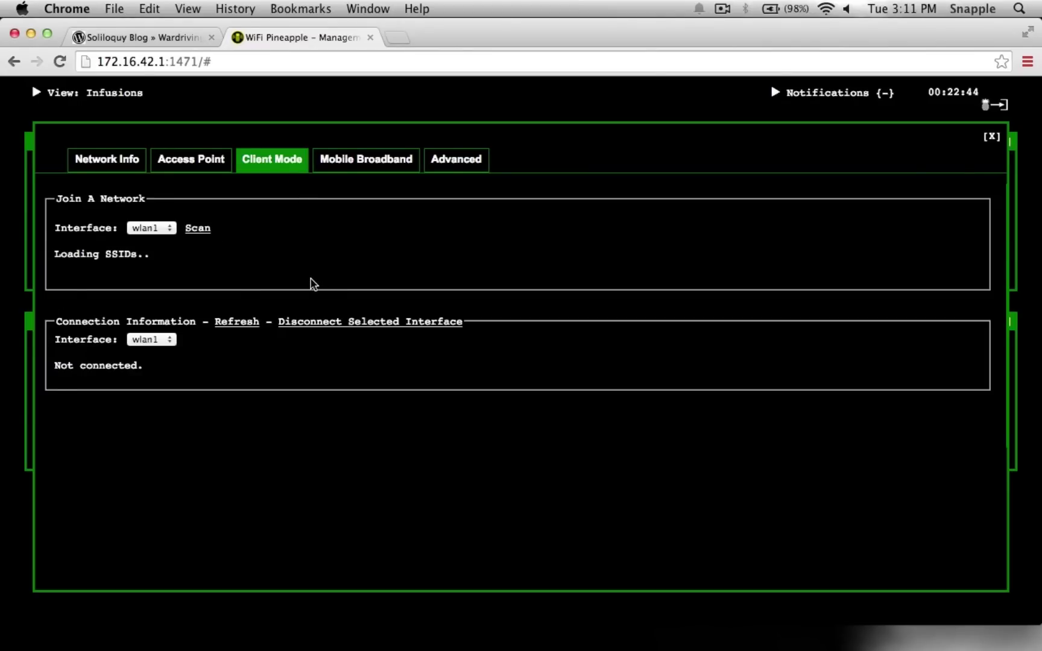
pyautogui.click(132, 258)
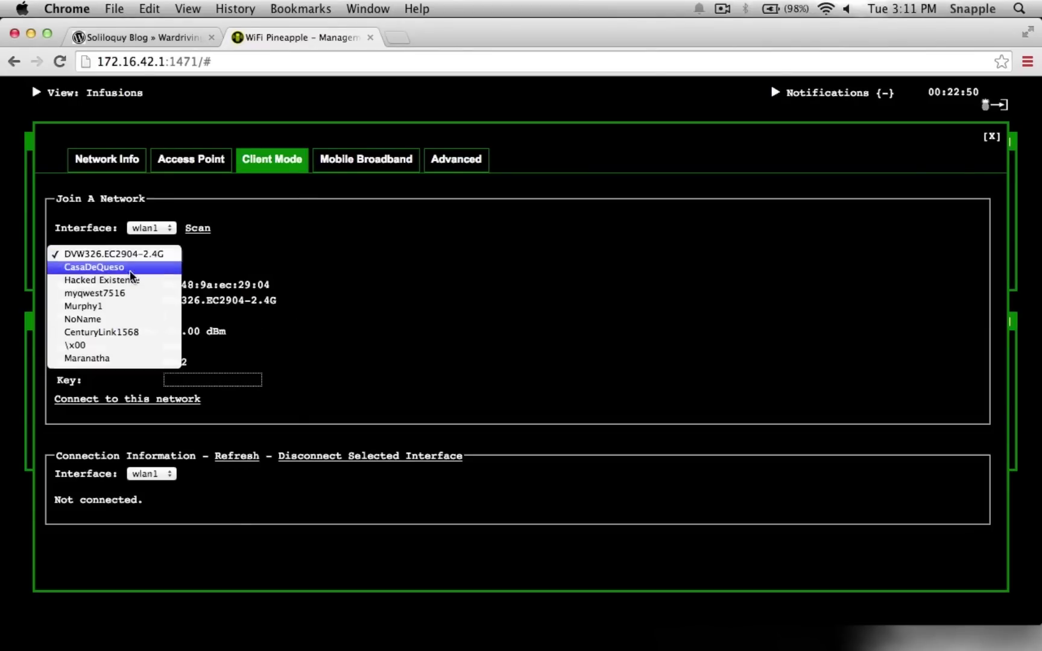
pyautogui.click(131, 281)
pyautogui.click(209, 381)
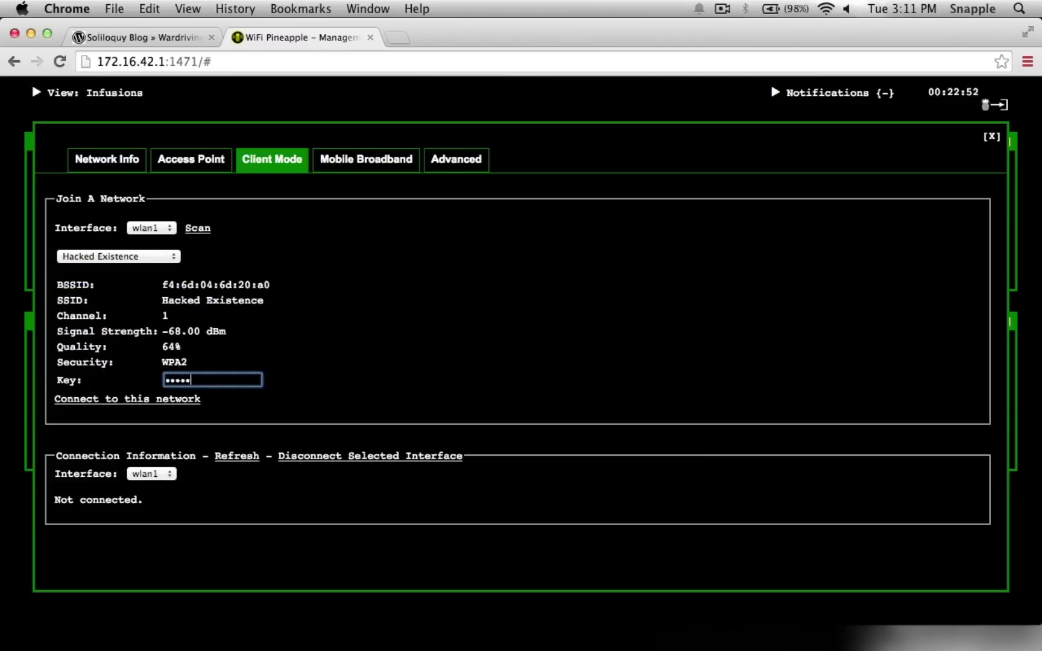
pyautogui.click(194, 400)
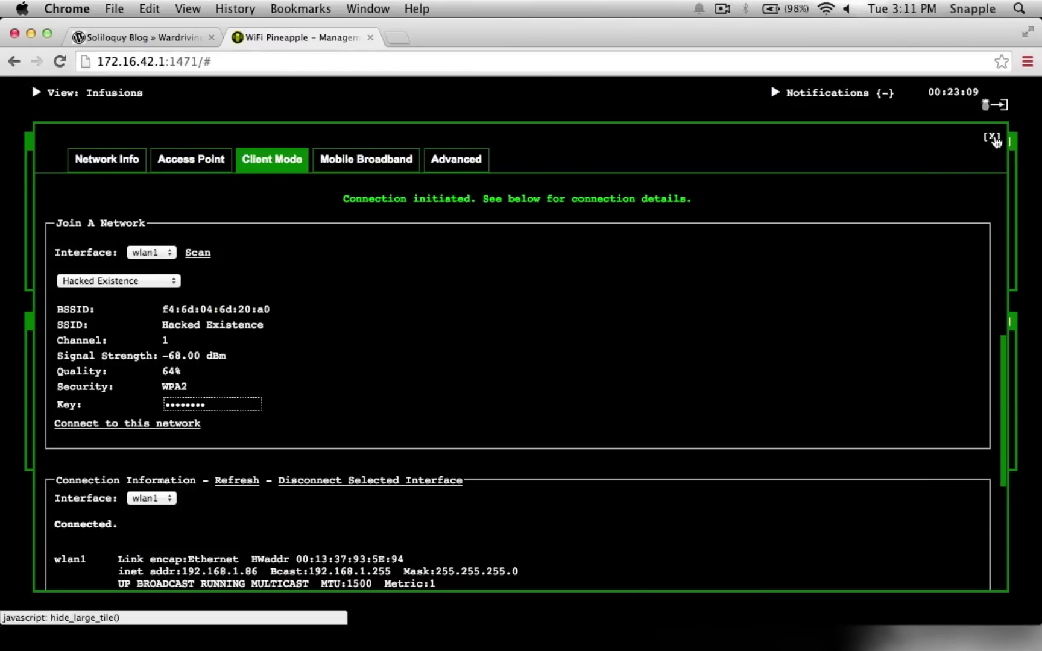
pyautogui.click(992, 138)
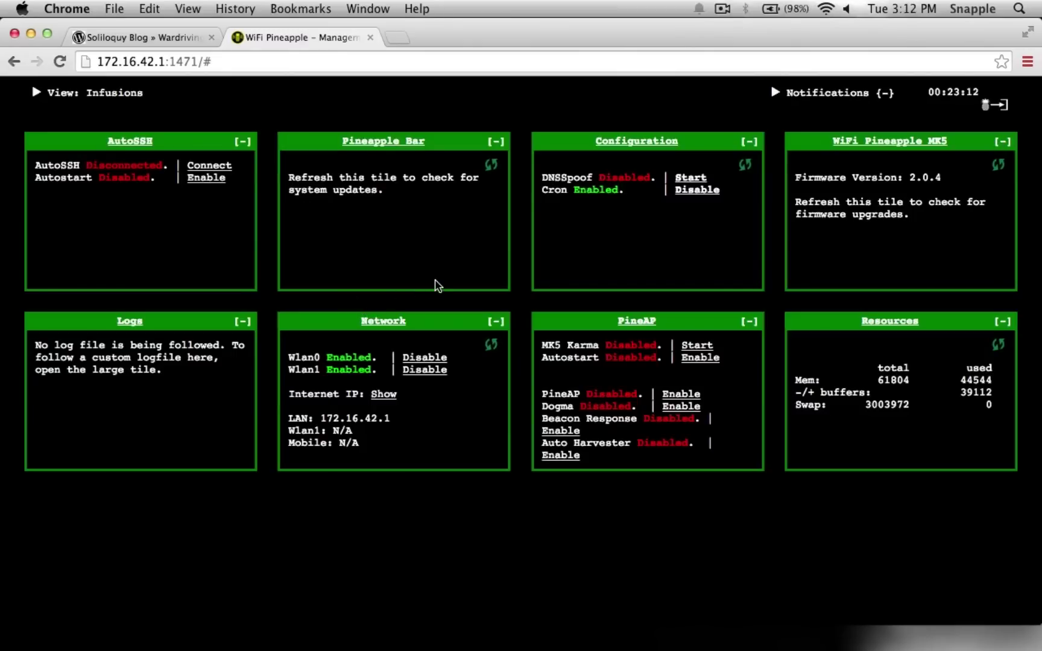
# Format the SD card via Resources > USB Info, then select the 172.16.42.1 address for copying.
pyautogui.click(871, 321)
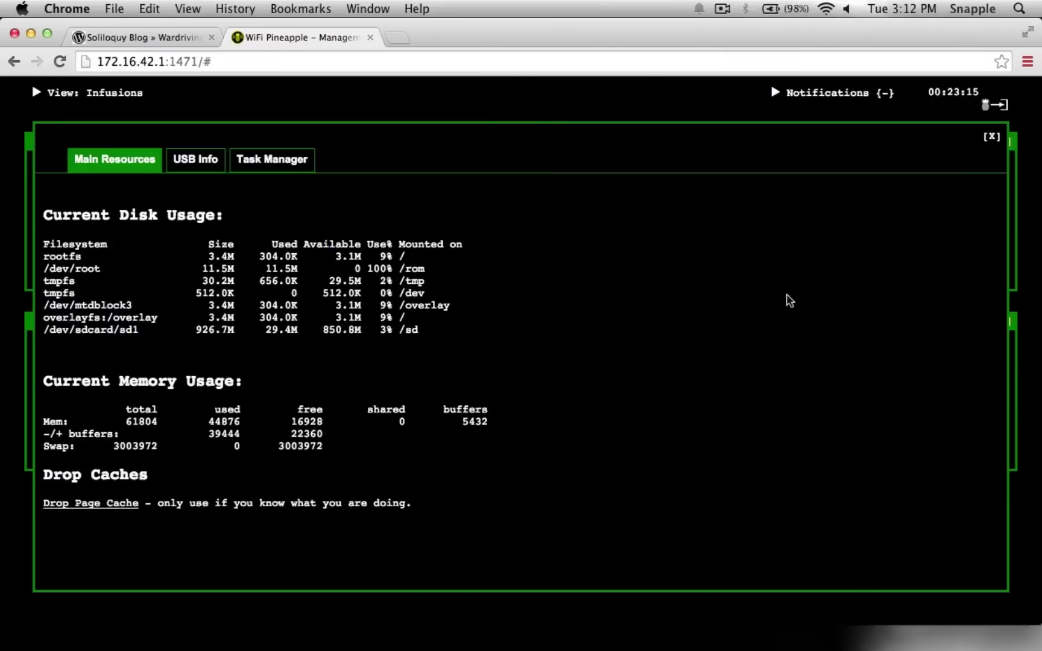
pyautogui.click(202, 168)
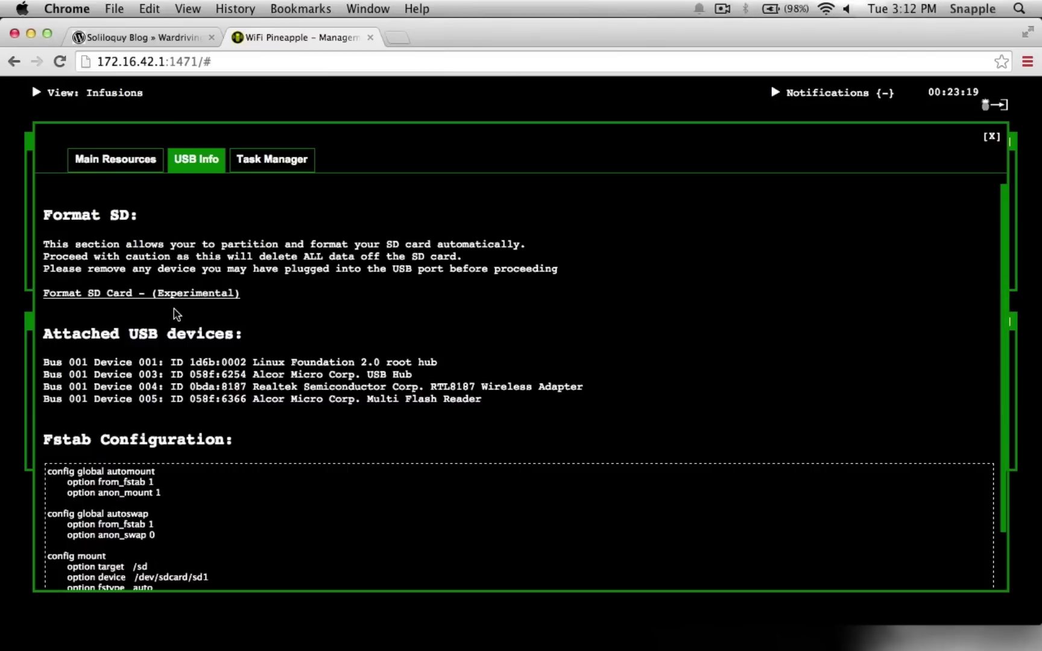
pyautogui.click(174, 294)
pyautogui.click(706, 243)
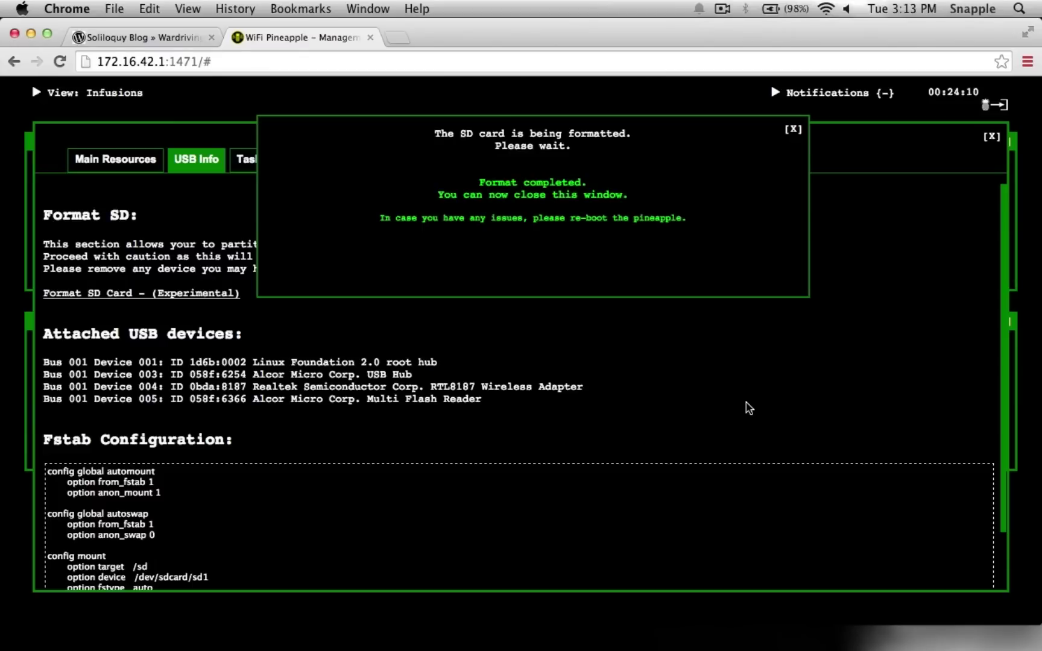
pyautogui.click(794, 131)
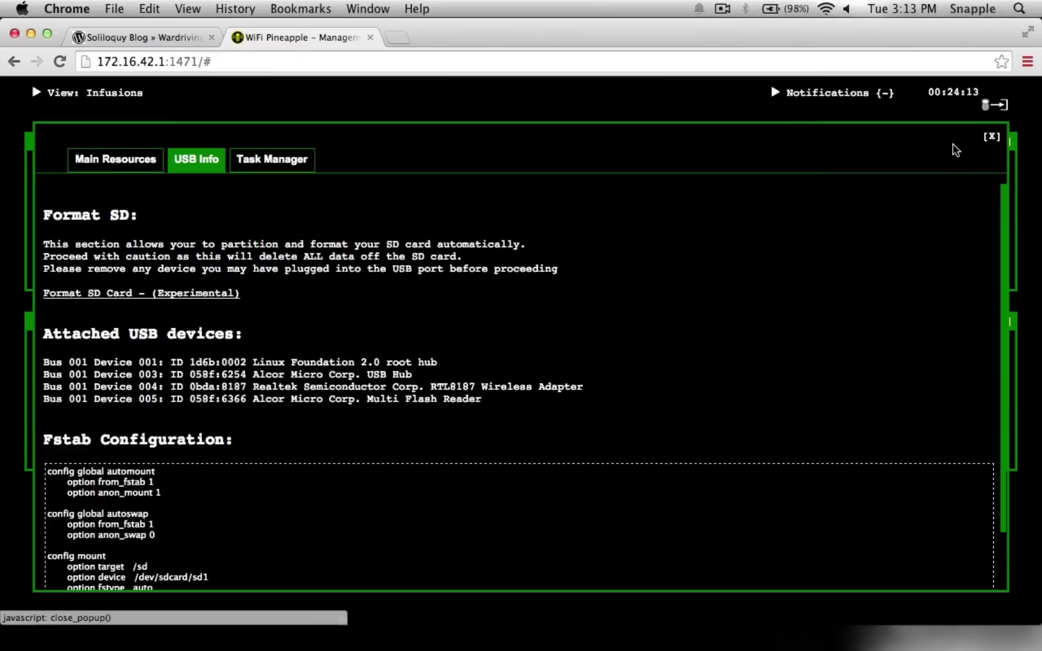
pyautogui.click(992, 136)
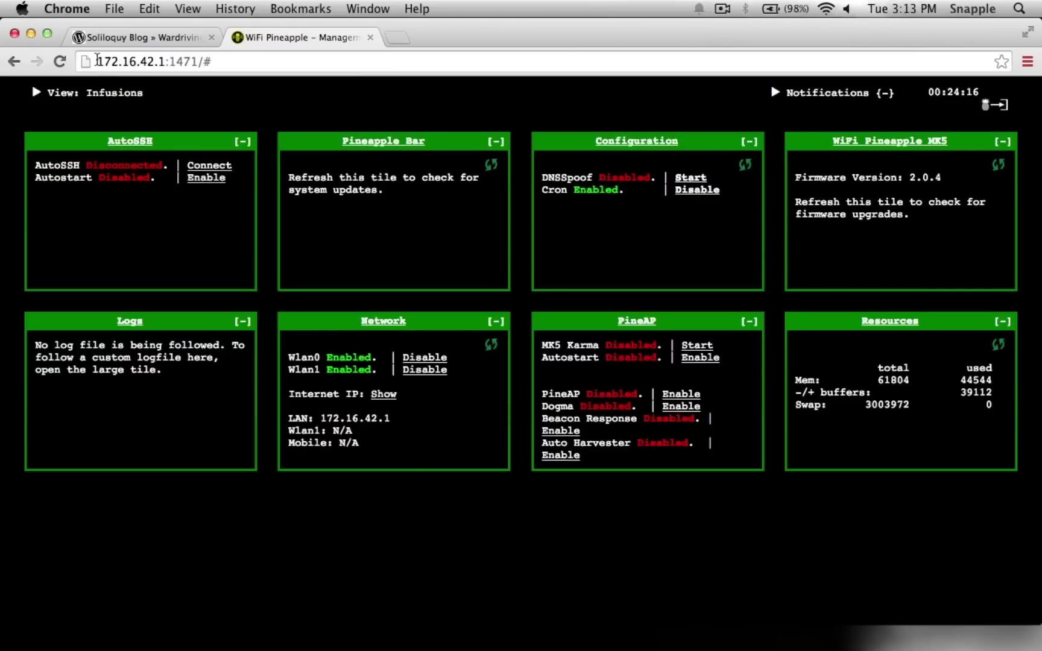
pyautogui.moveTo(96, 61); pyautogui.dragTo(170, 61)
pyautogui.press('super+c')
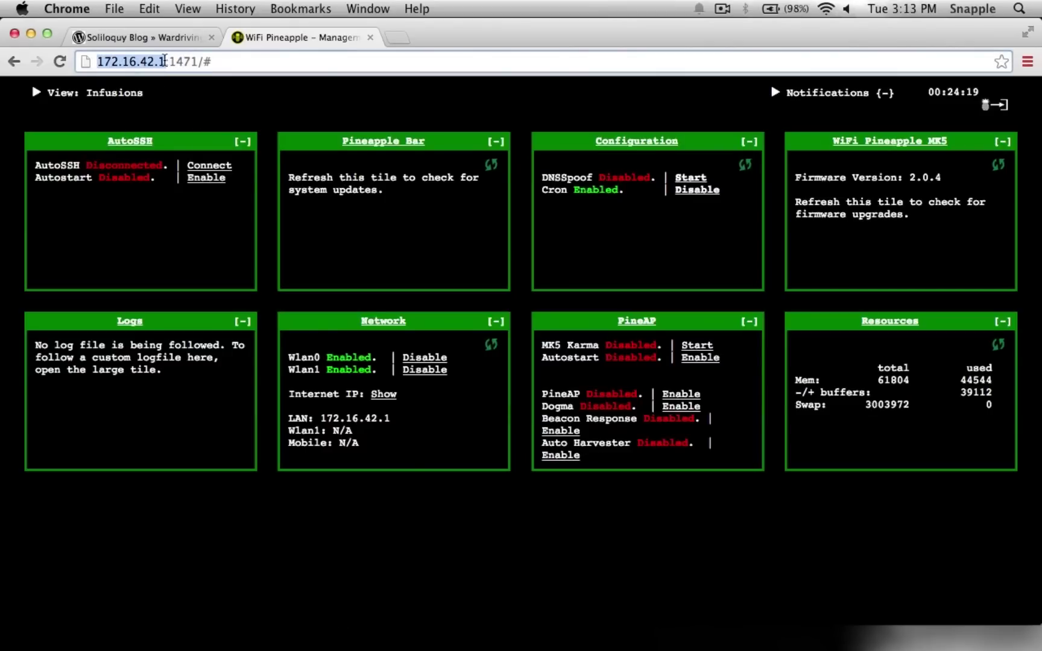
# Run ssh -l root 172.16.42.1, accept the host key with yes, and enter the root password.
pyautogui.hotkey('ctrl', 'Right')
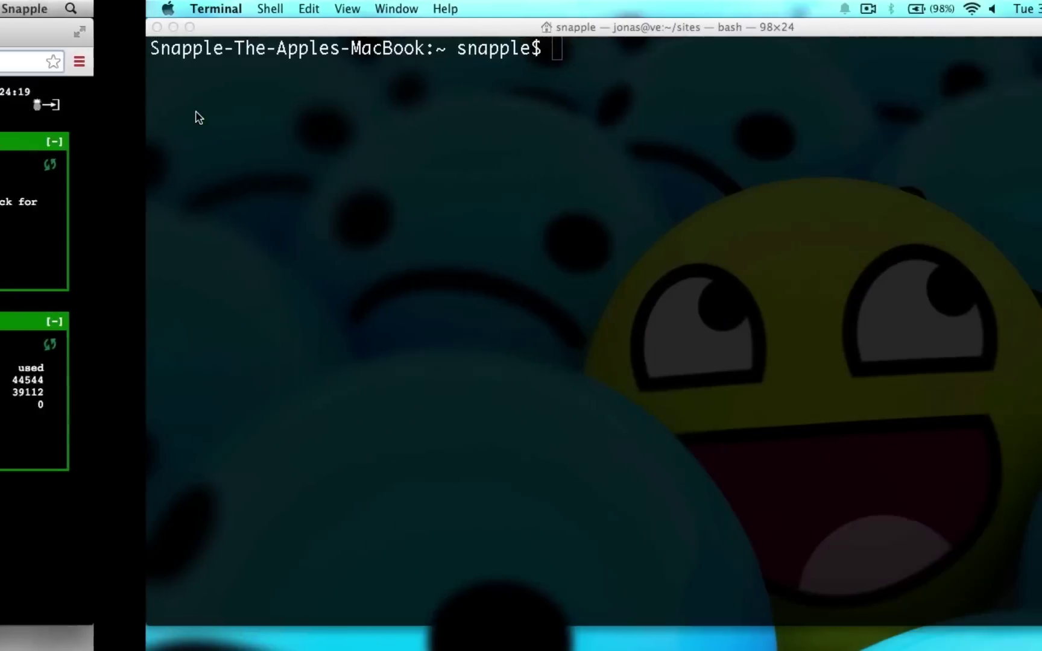
pyautogui.write('ssh -l root')
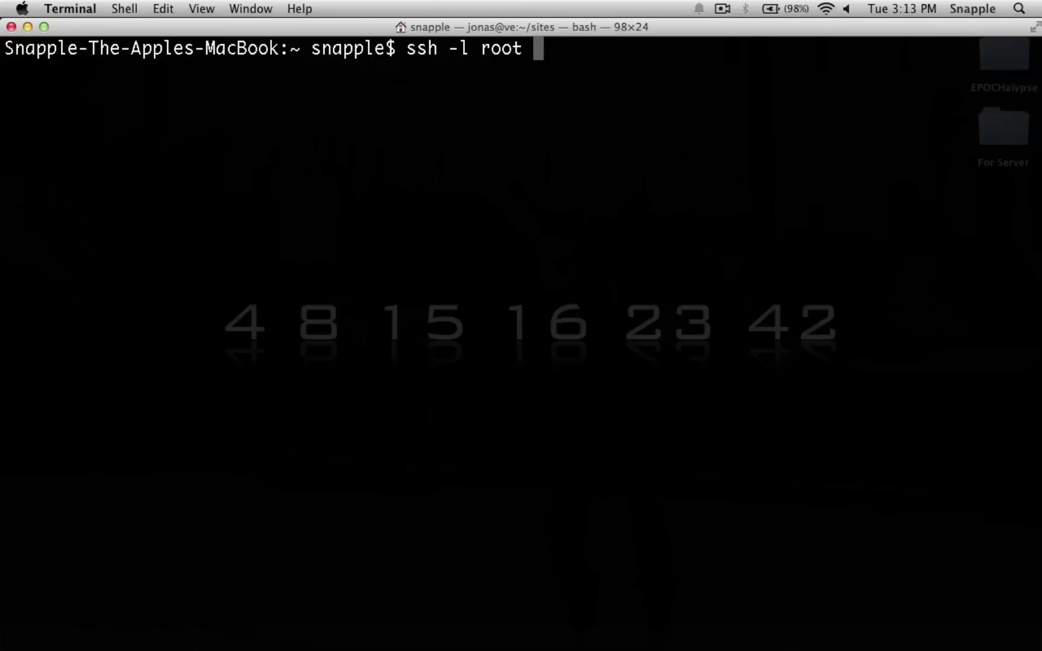
pyautogui.press('super+v')
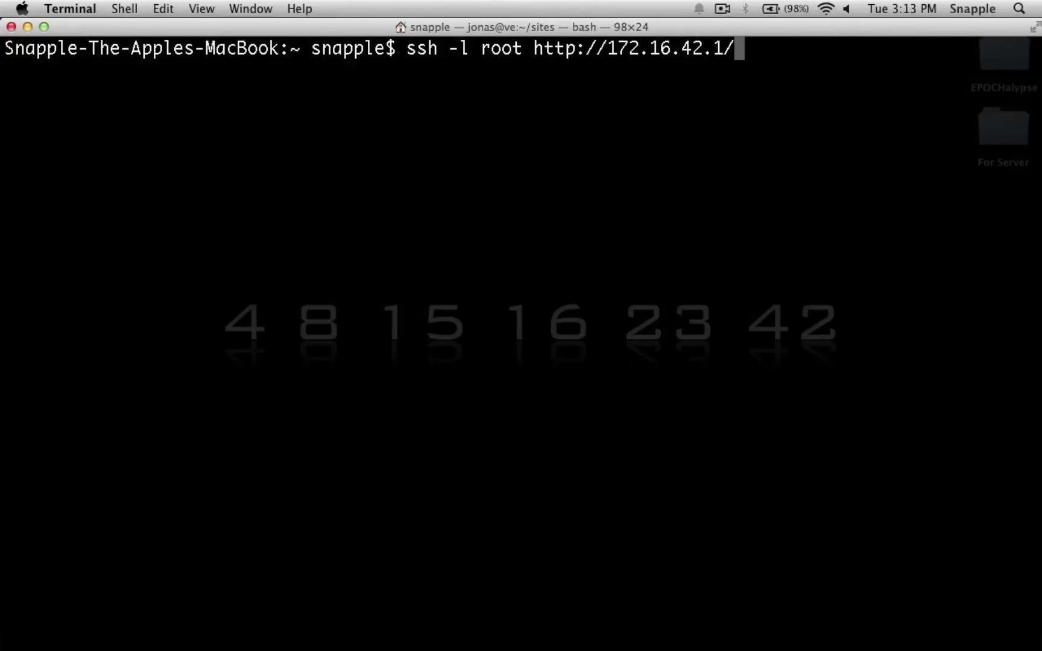
pyautogui.press('BackSpace')
pyautogui.press('Left')
pyautogui.press('Left')
pyautogui.press('Left')
pyautogui.press('Left')
pyautogui.press('Left')
pyautogui.press('Left')
pyautogui.press('Left')
pyautogui.press('Left')
pyautogui.press('Left')
pyautogui.press('Left')
pyautogui.press('Left')
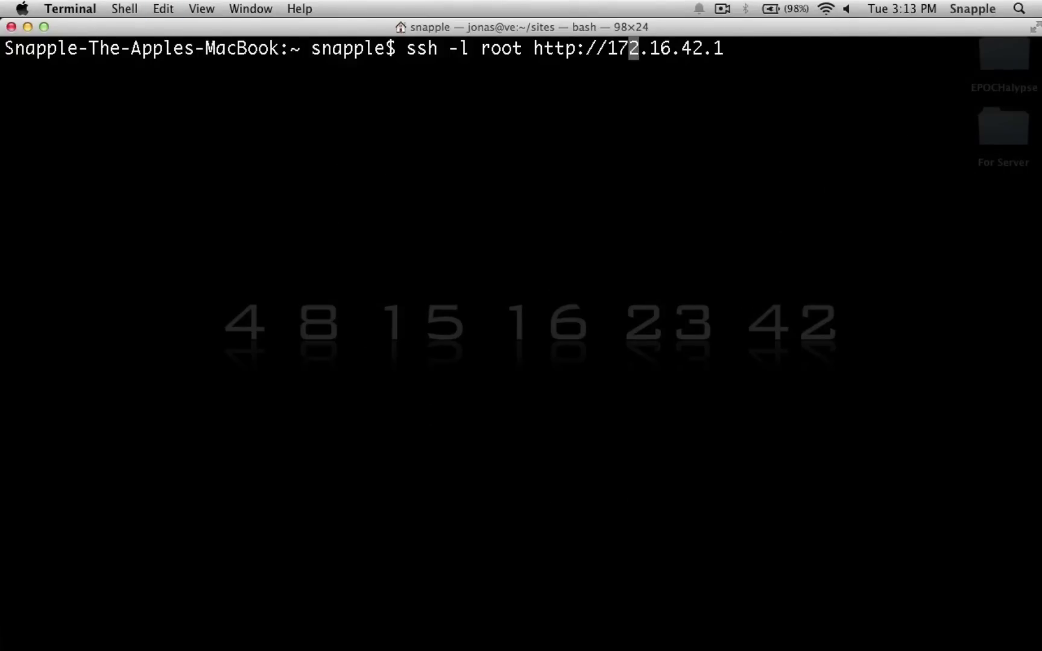
pyautogui.press('BackSpace')
pyautogui.press('BackSpace')
pyautogui.press('BackSpace')
pyautogui.press('BackSpace')
pyautogui.press('BackSpace')
pyautogui.press('BackSpace')
pyautogui.press('BackSpace')
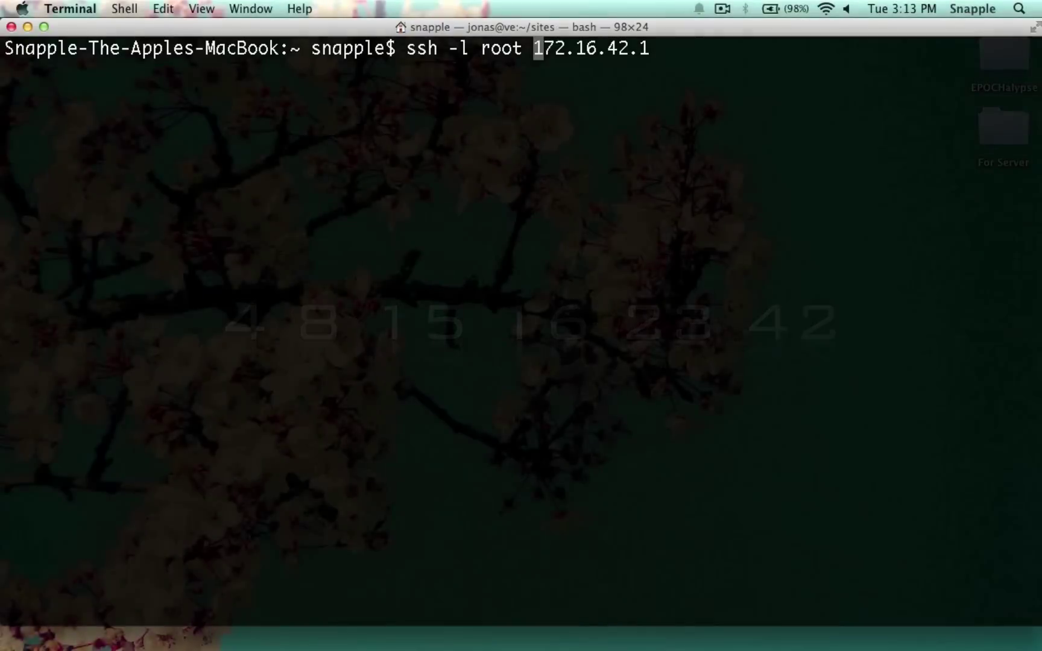
pyautogui.press('Return')
pyautogui.write('yes')
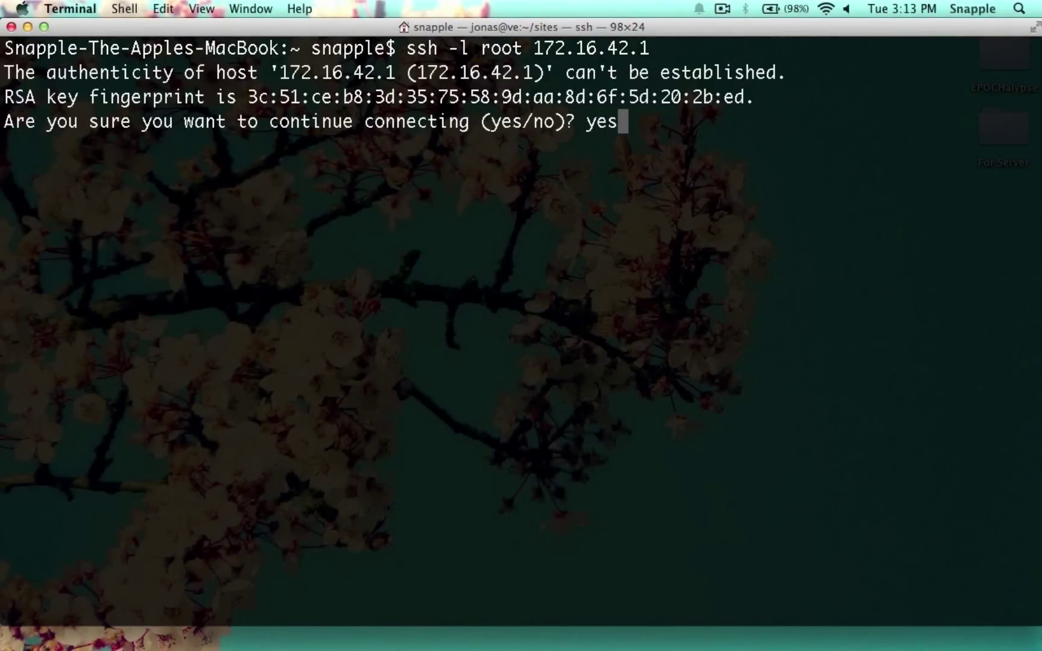
pyautogui.press('Return')
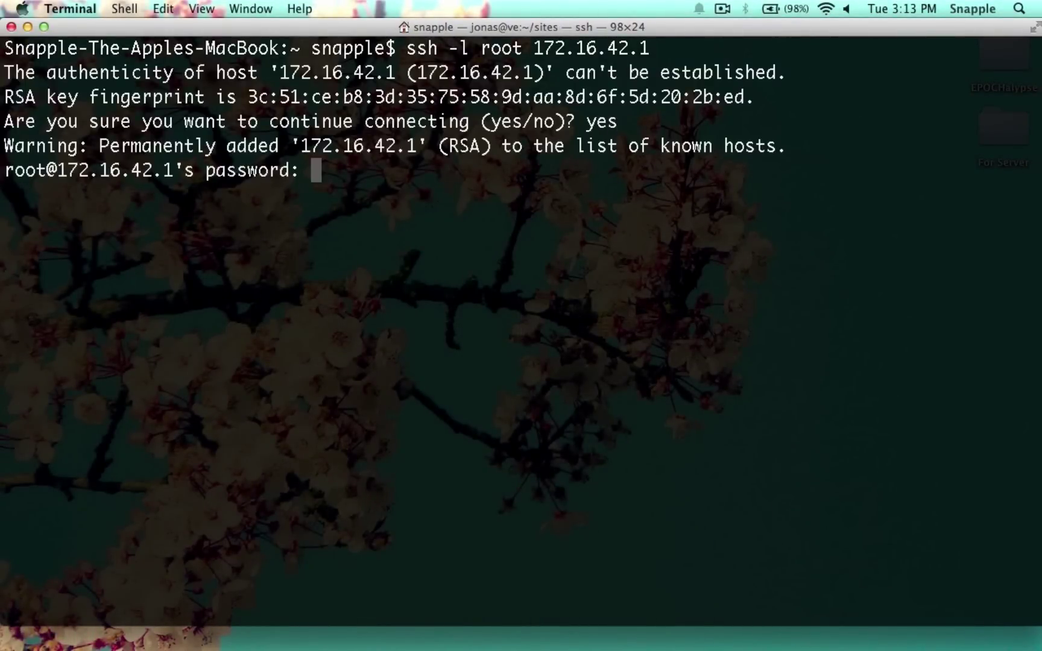
pyautogui.press('Return')
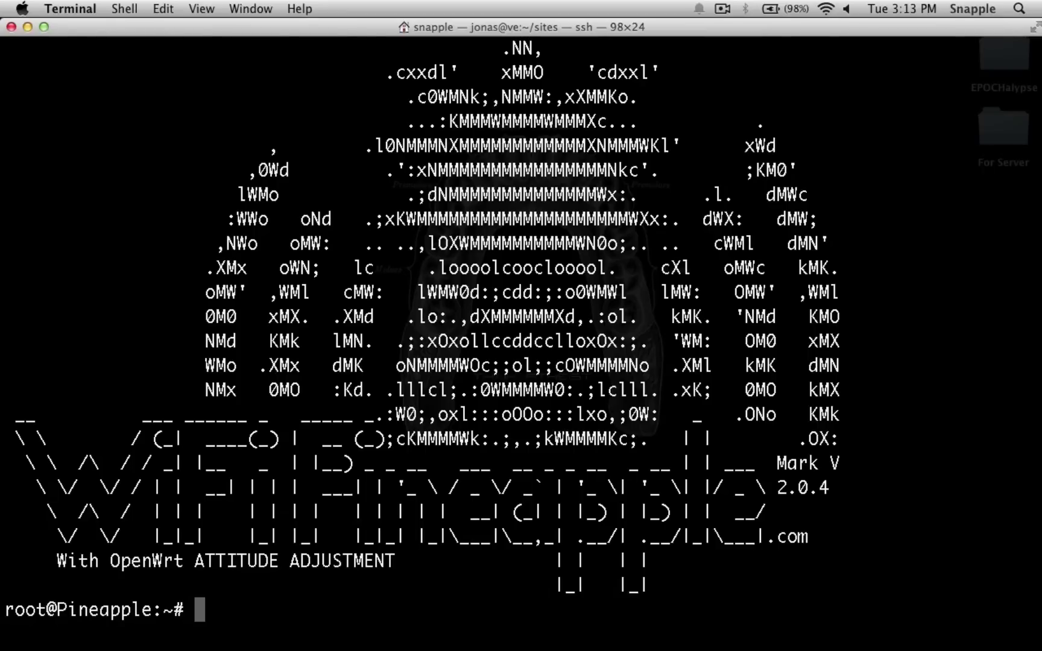
# Run opkg update, then opkg list | grep kismet to find the kismet packages.
pyautogui.write('opkg ')
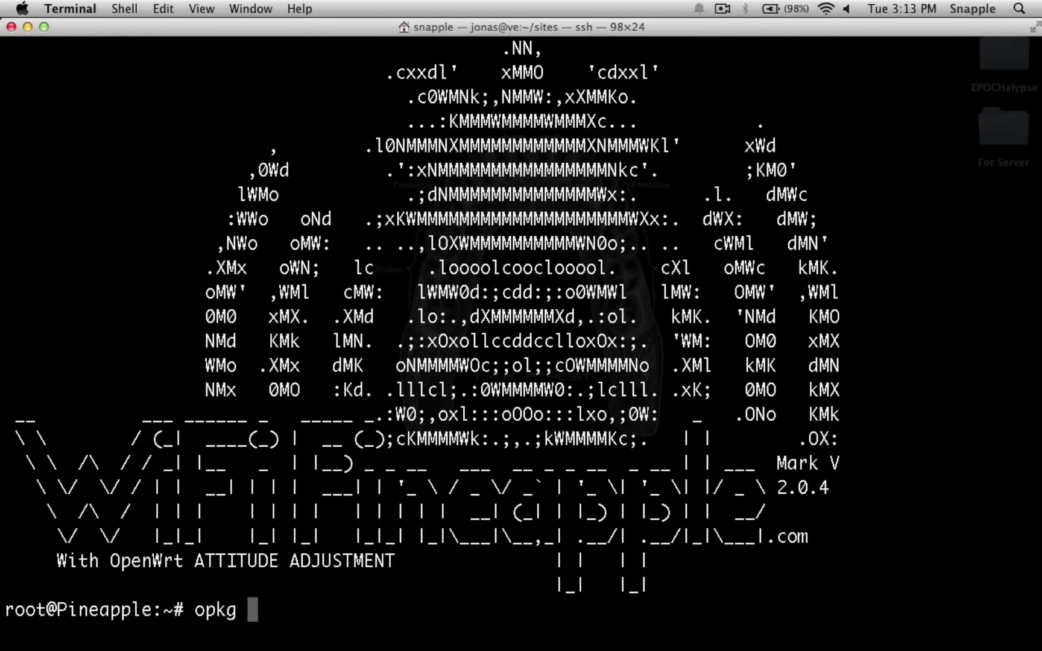
pyautogui.write('update')
pyautogui.press('Return')
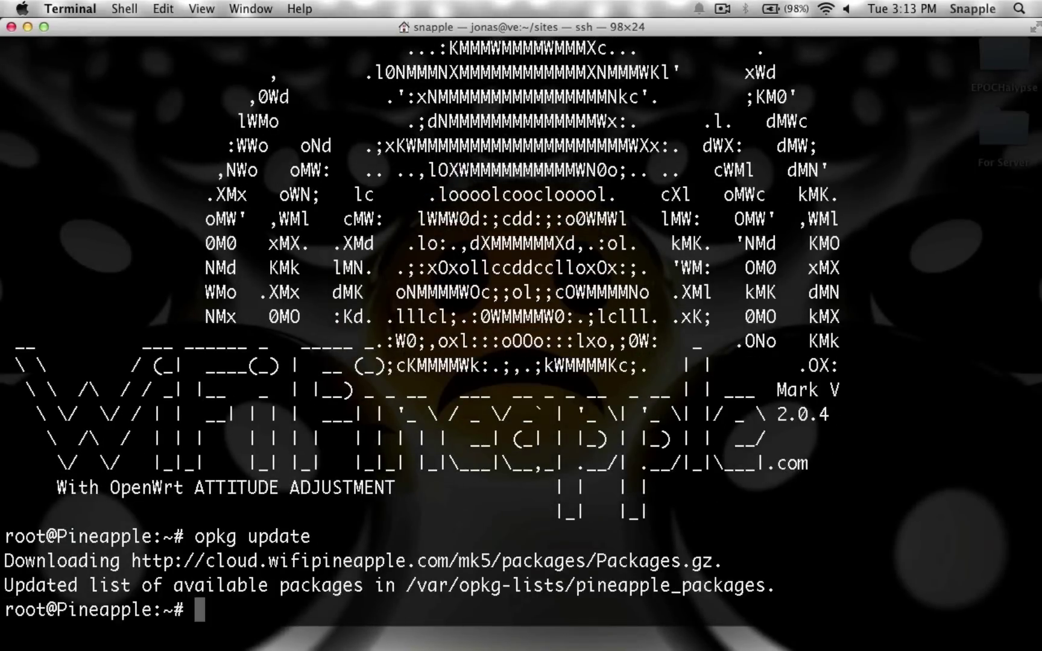
pyautogui.write('p')
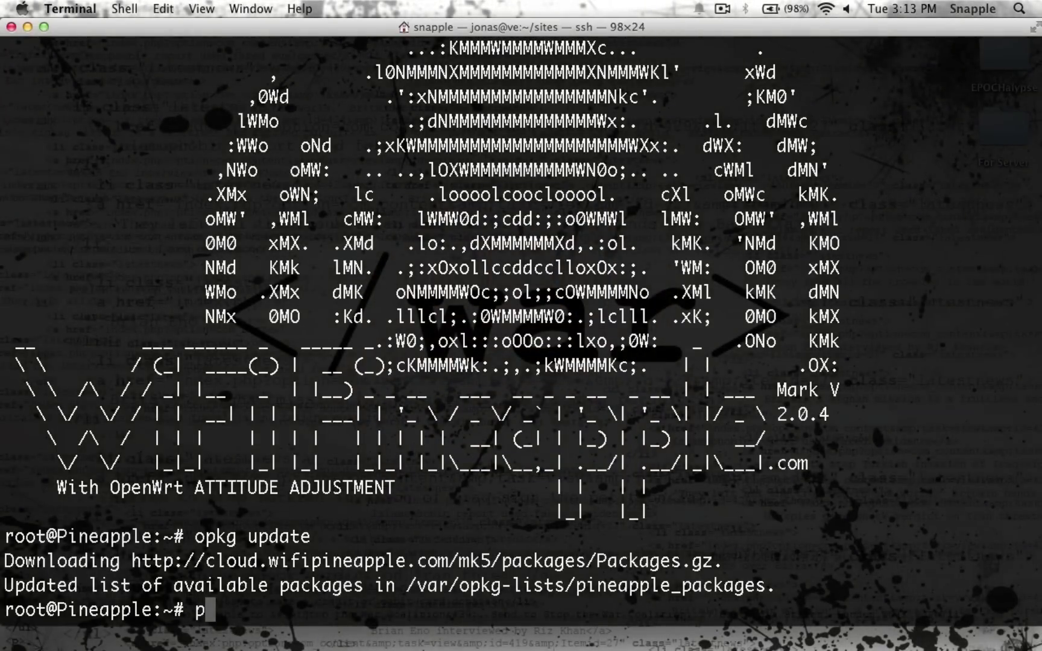
pyautogui.press('BackSpace')
pyautogui.write('opkg list')
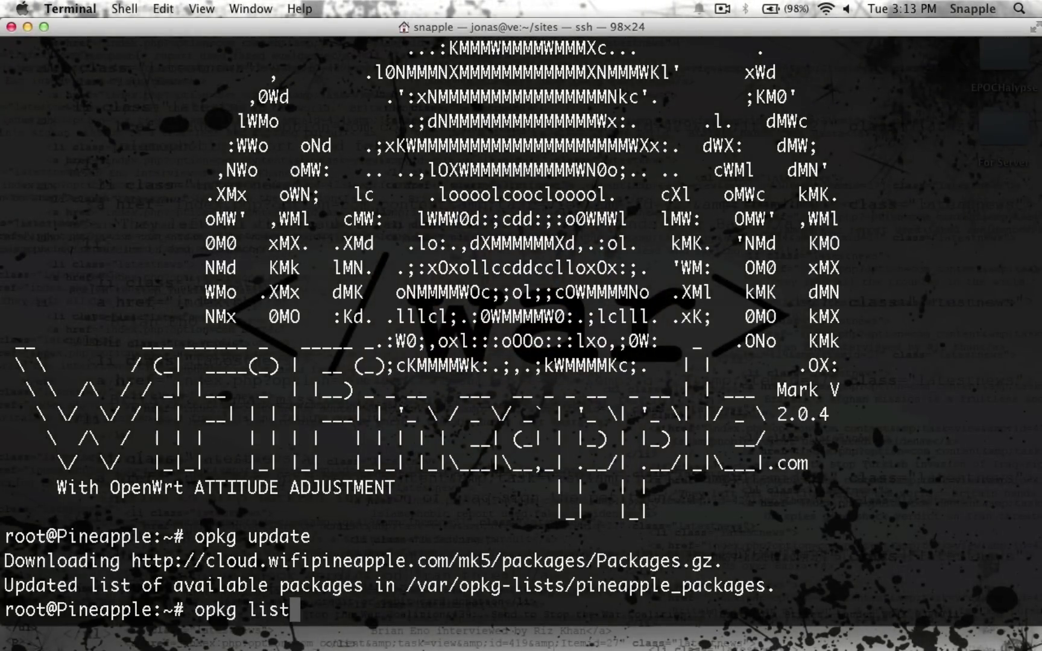
pyautogui.write(' | g')
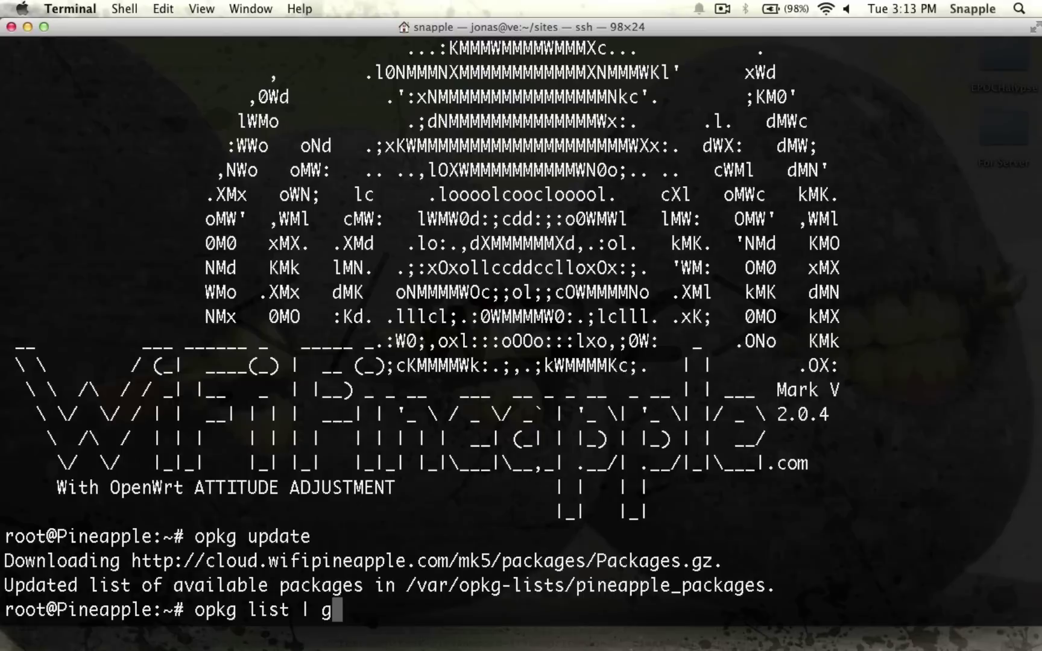
pyautogui.write('rep kismet')
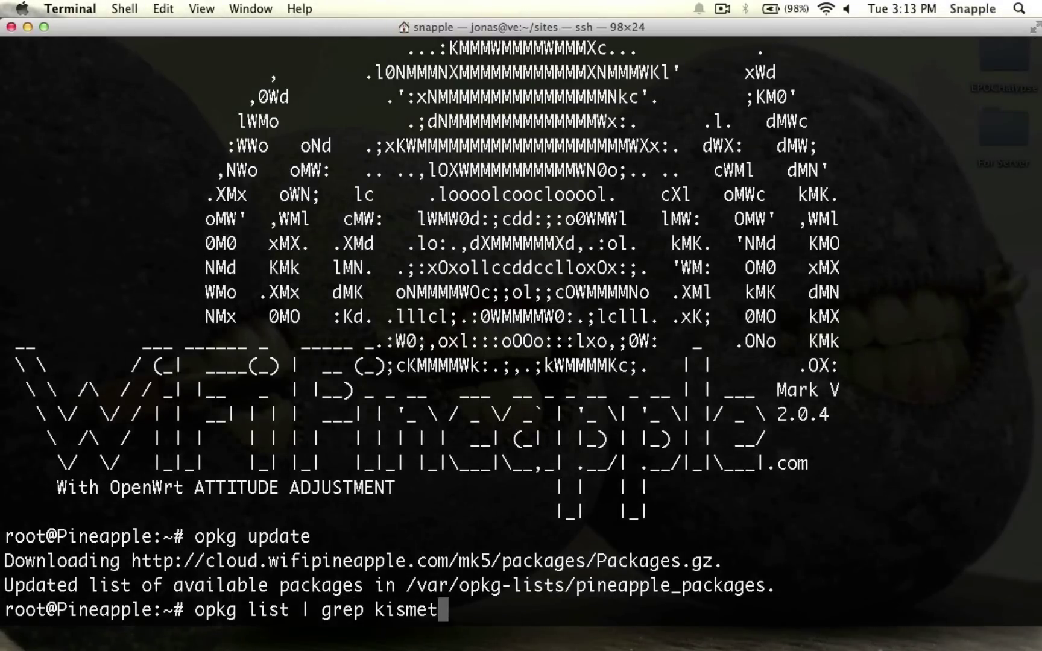
pyautogui.press('Return')
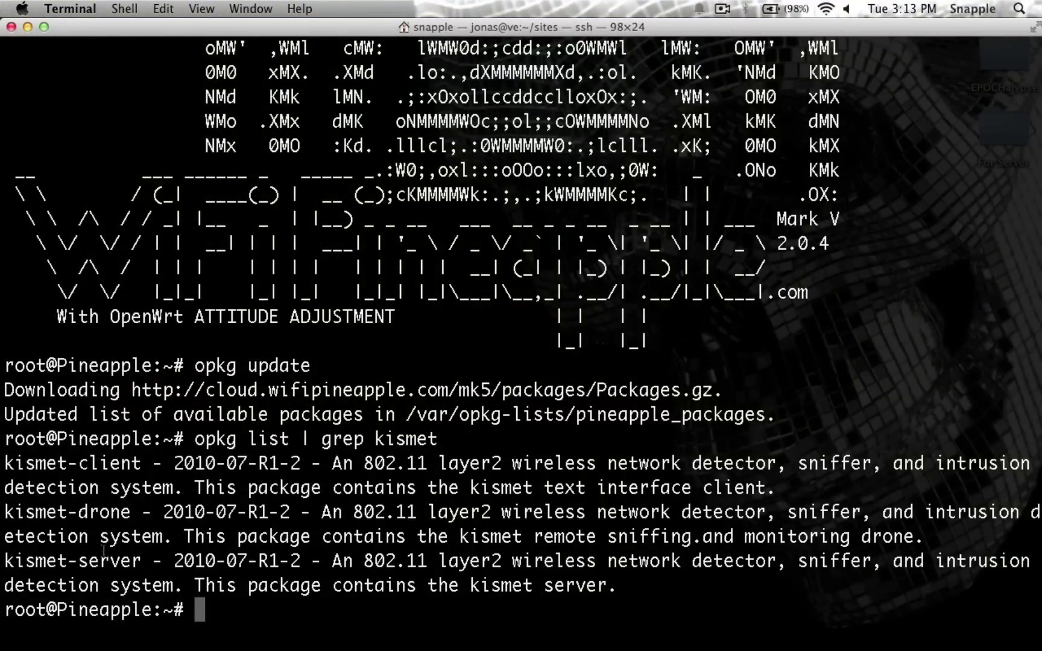
# Highlight kismet-client, kismet-drone and kismet-server in the results, then type opkg install kismet-server.
pyautogui.moveTo(8, 462); pyautogui.dragTo(144, 463)
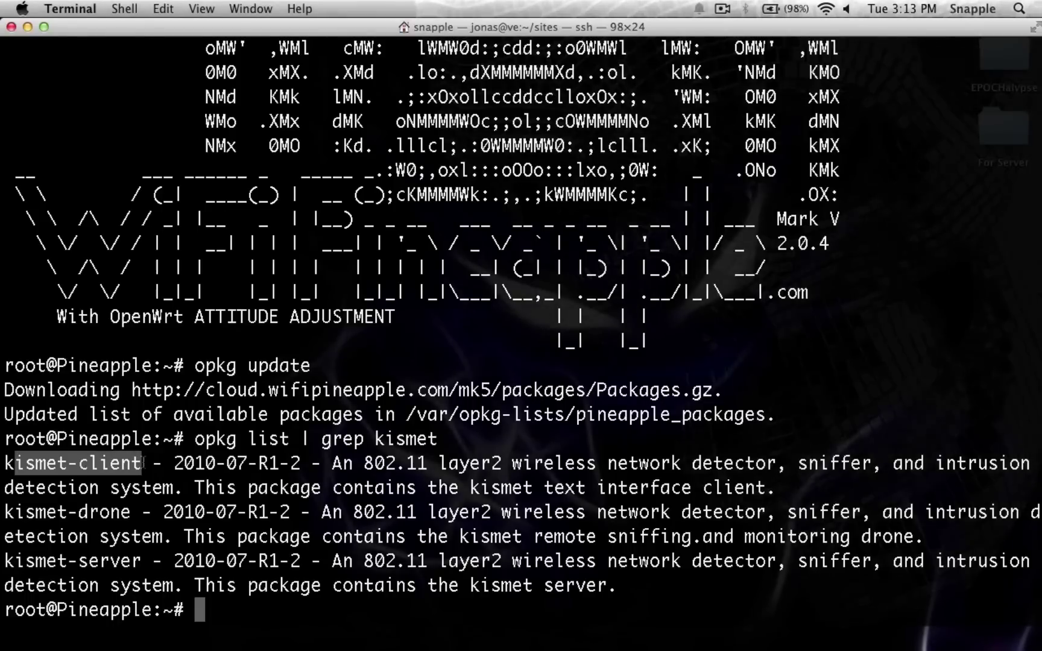
pyautogui.click(143, 464)
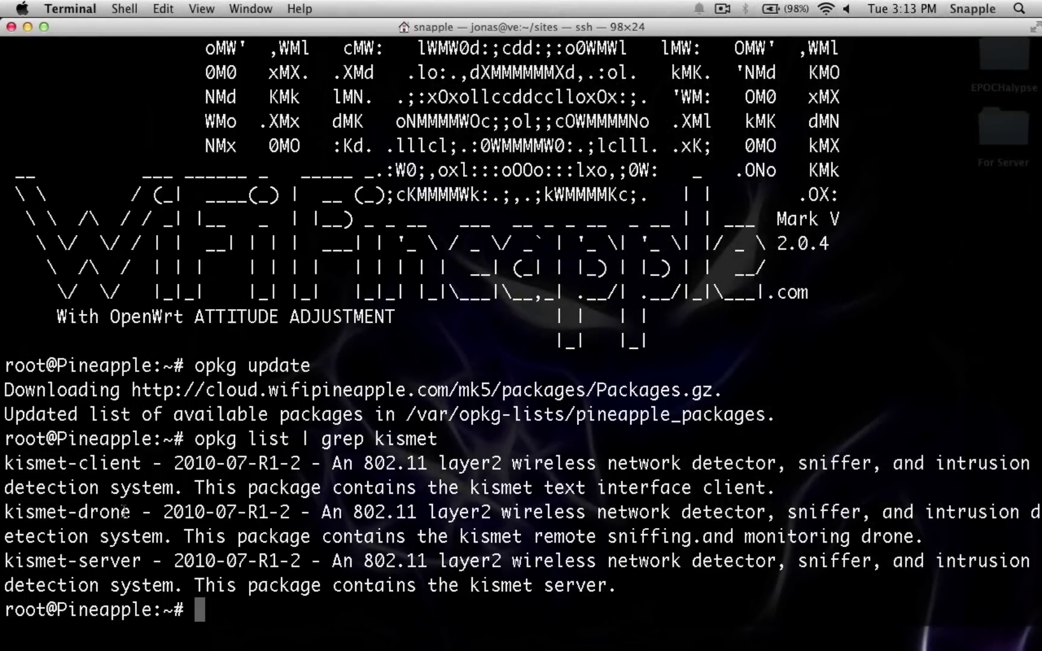
pyautogui.moveTo(128, 513); pyautogui.dragTo(3, 513)
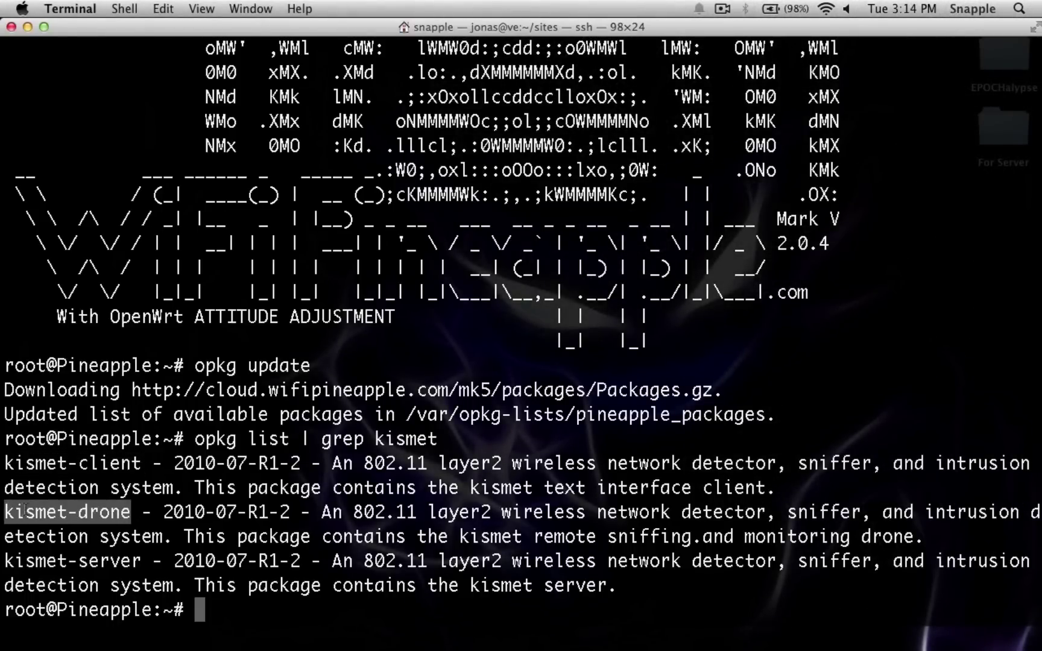
pyautogui.click(118, 545)
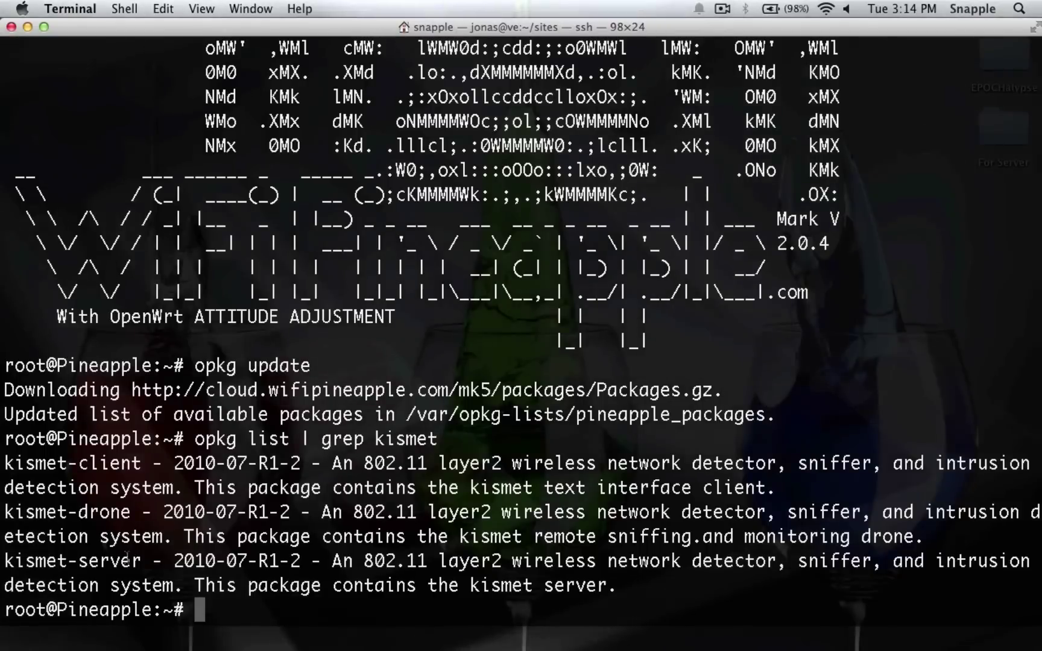
pyautogui.moveTo(142, 561); pyautogui.dragTo(24, 537)
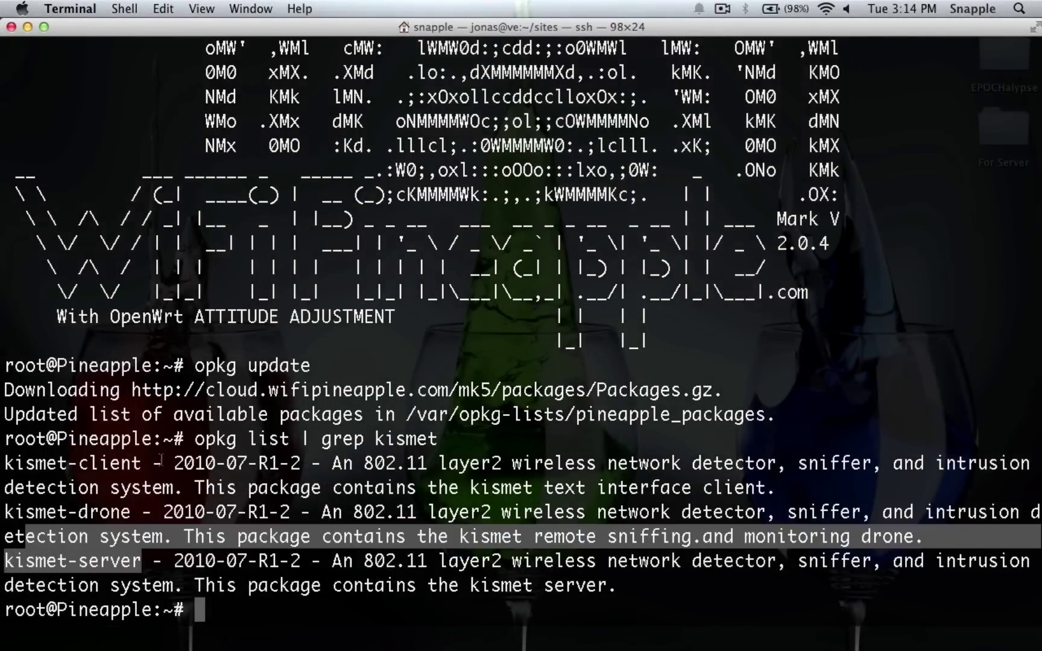
pyautogui.click(161, 461)
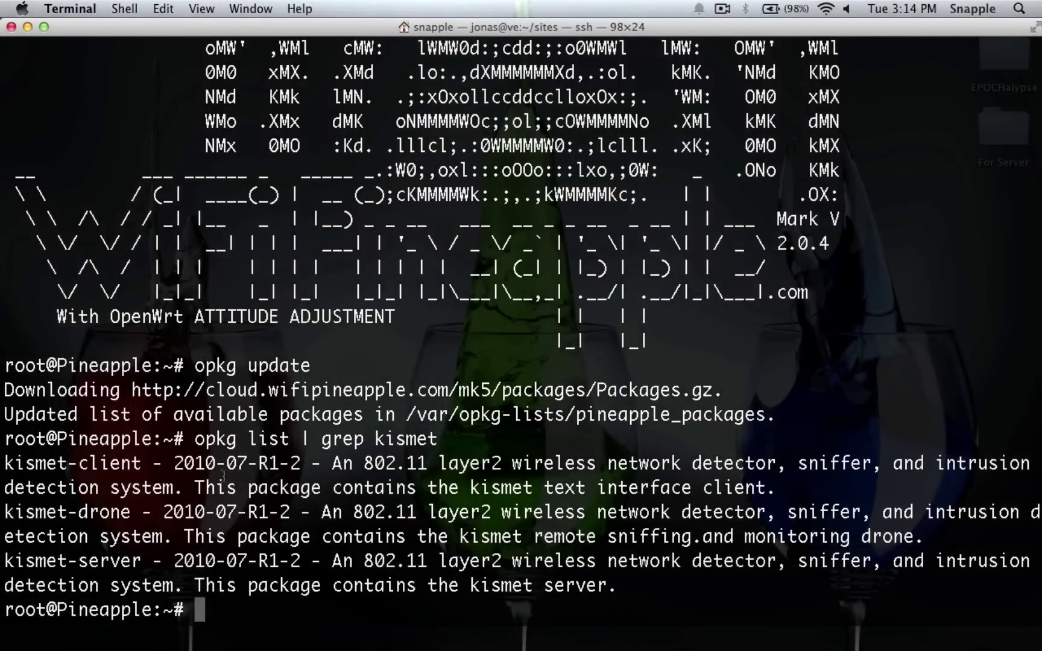
pyautogui.write('opkg ')
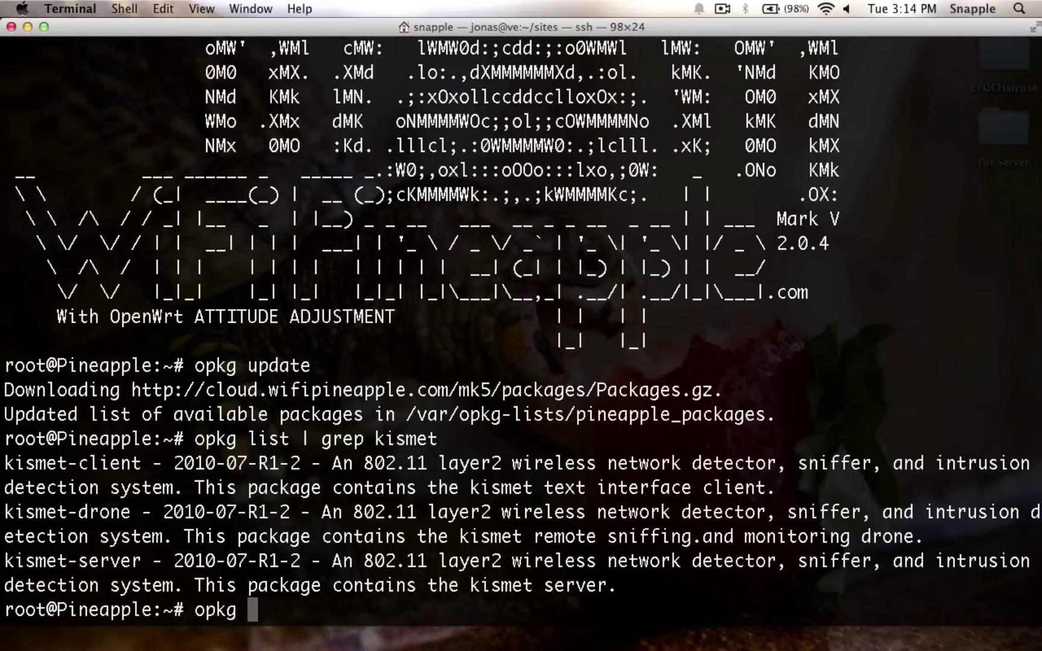
pyautogui.write('install kismet-s')
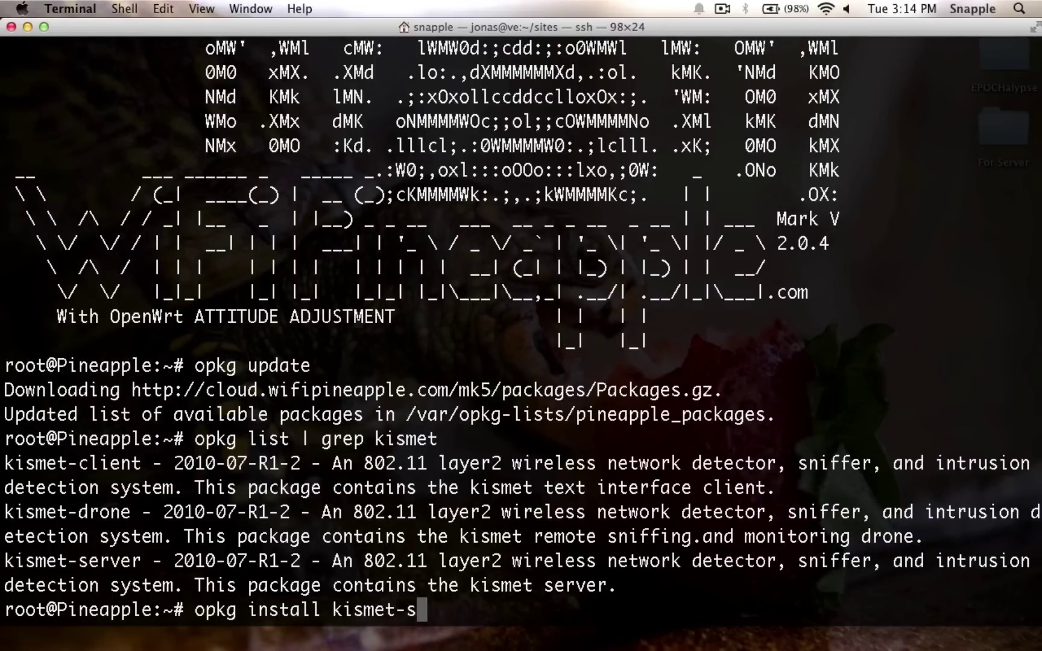
pyautogui.write('erver')
# Install kismet-server with uclibcxx, libnl and libcap, then run df -h to show /dev/sdcard/sd1.
pyautogui.press('Return')
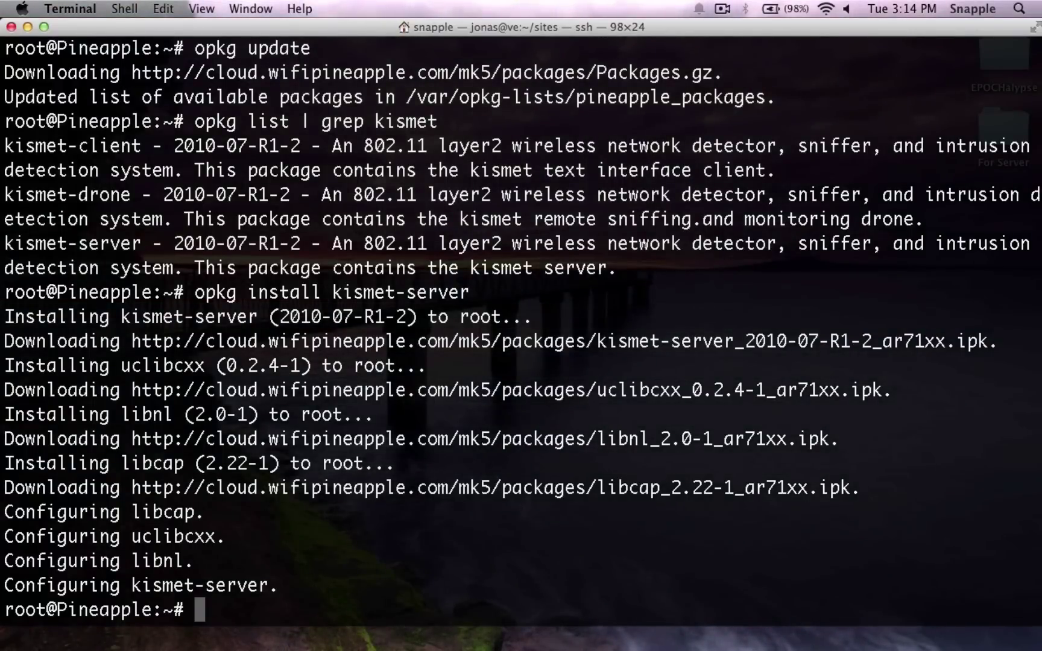
pyautogui.write('df -h')
pyautogui.press('Return')
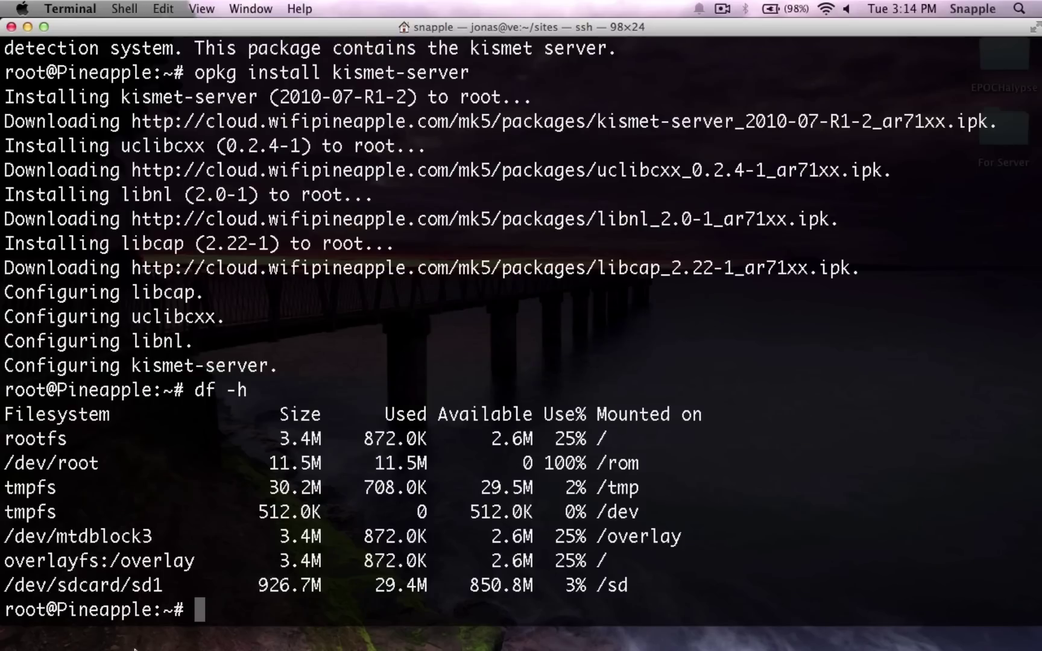
pyautogui.moveTo(15, 585); pyautogui.dragTo(194, 585)
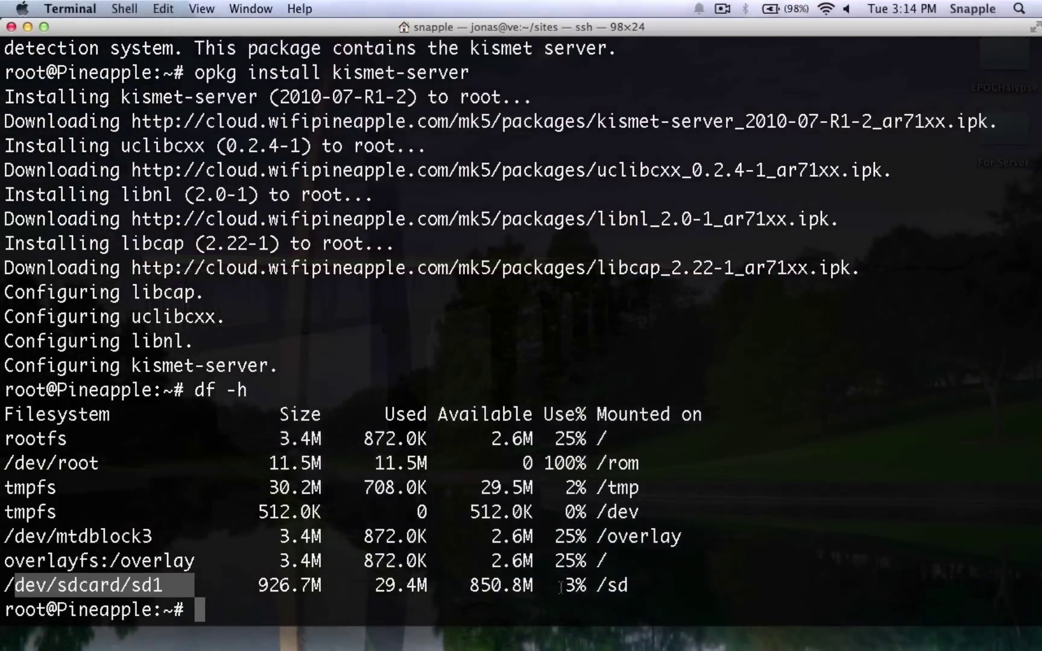
# Note the /sd mount point and open /etc/kismet/kismet.conf in vim.
pyautogui.moveTo(596, 585); pyautogui.dragTo(638, 580)
pyautogui.click(638, 582)
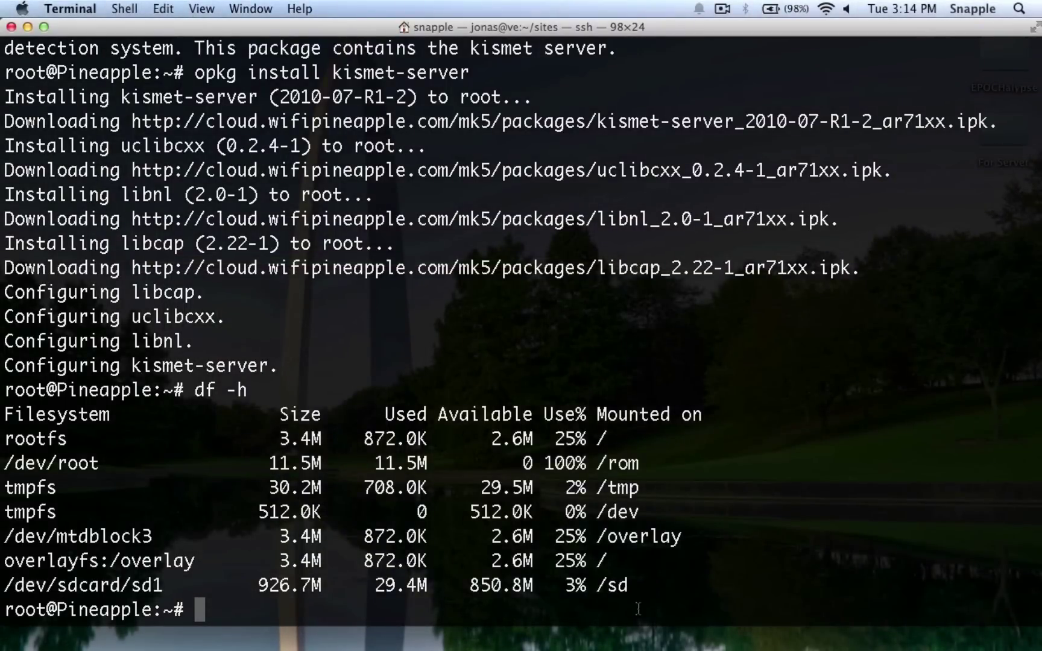
pyautogui.write('vim /etc/kis')
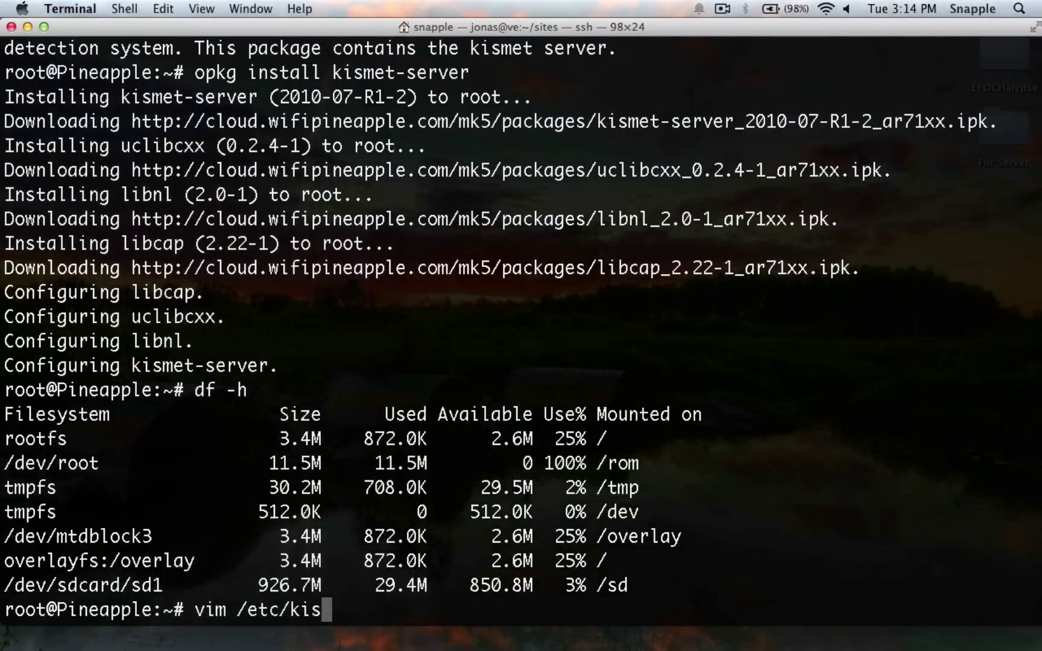
pyautogui.press('Tab')
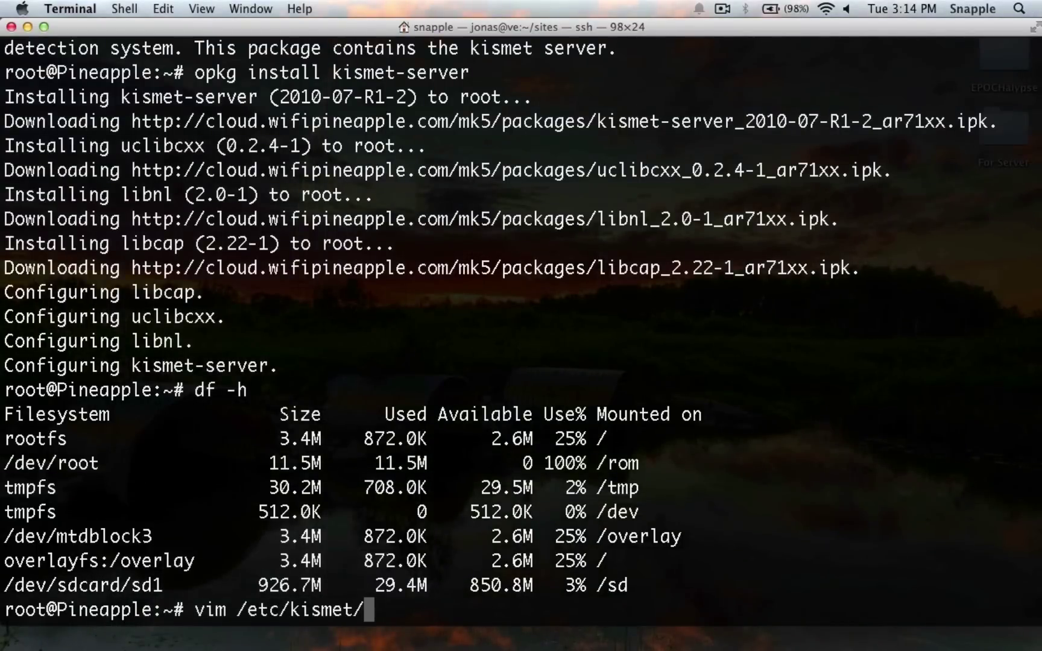
pyautogui.write('k')
pyautogui.press('Tab')
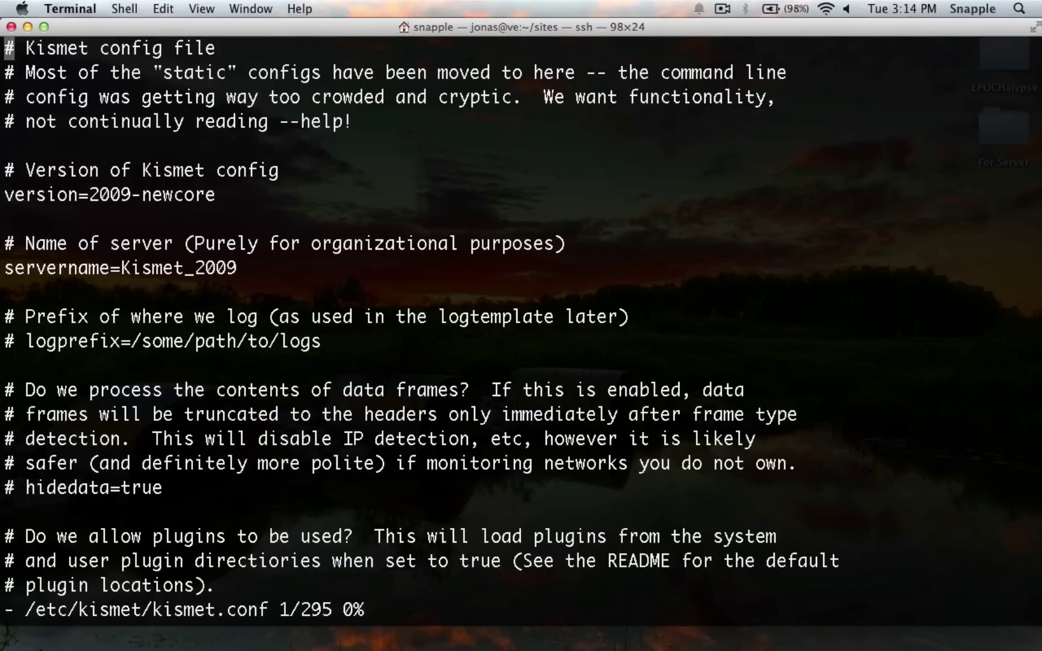
# Insert logprefix=/sd beneath the commented '# logprefix=' example line.
pyautogui.press('Down')
pyautogui.press('Down')
pyautogui.press('Down')
pyautogui.press('Down')
pyautogui.press('Down')
pyautogui.press('Down')
pyautogui.press('Down')
pyautogui.press('Down')
pyautogui.press('Down')
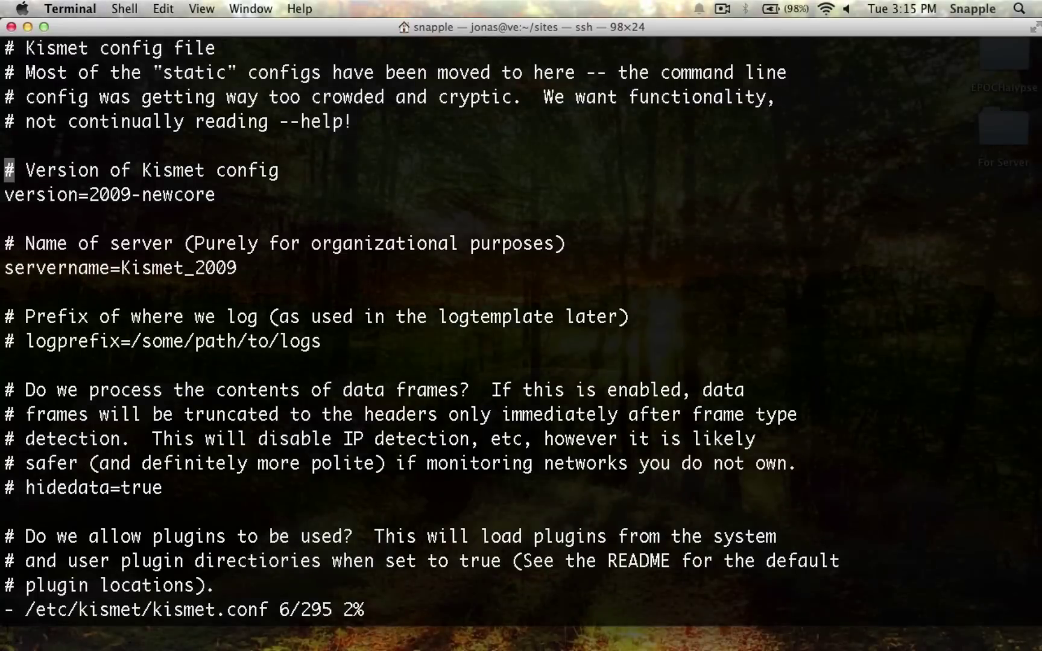
pyautogui.press('Down')
pyautogui.press('Down')
pyautogui.press('Down')
pyautogui.press('Down')
pyautogui.press('Down')
pyautogui.press('Down')
pyautogui.press('Down')
pyautogui.press('Down')
pyautogui.press('Down')
pyautogui.press('Down')
pyautogui.press('Down')
pyautogui.press('Down')
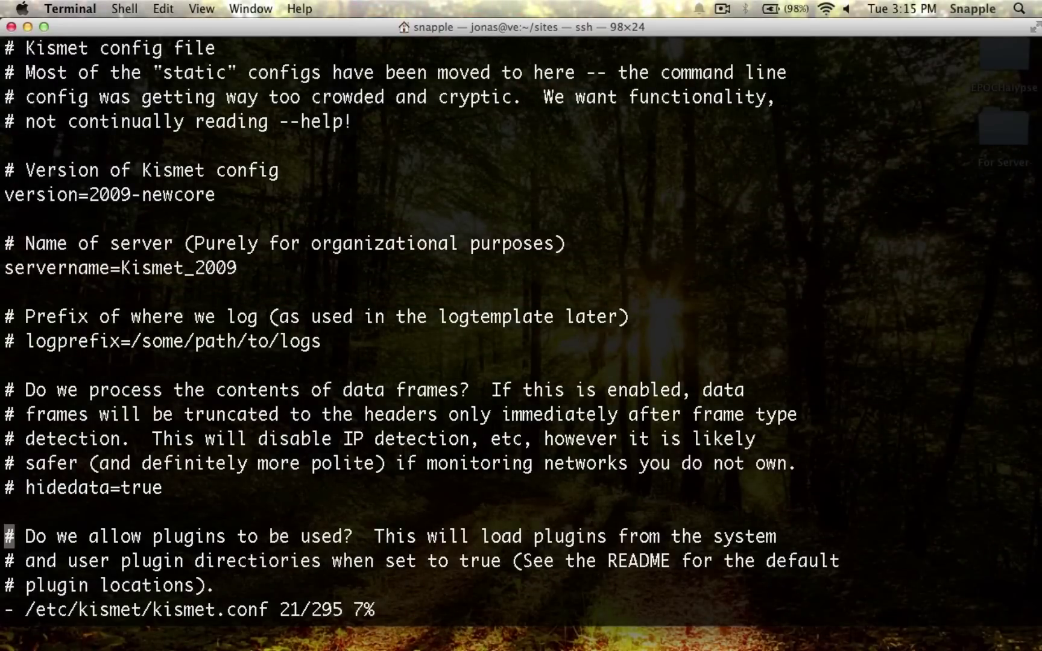
pyautogui.press('Up')
pyautogui.press('Up')
pyautogui.press('Up')
pyautogui.press('Up')
pyautogui.press('Up')
pyautogui.press('Up')
pyautogui.press('Up')
pyautogui.press('Up')
pyautogui.press('Up')
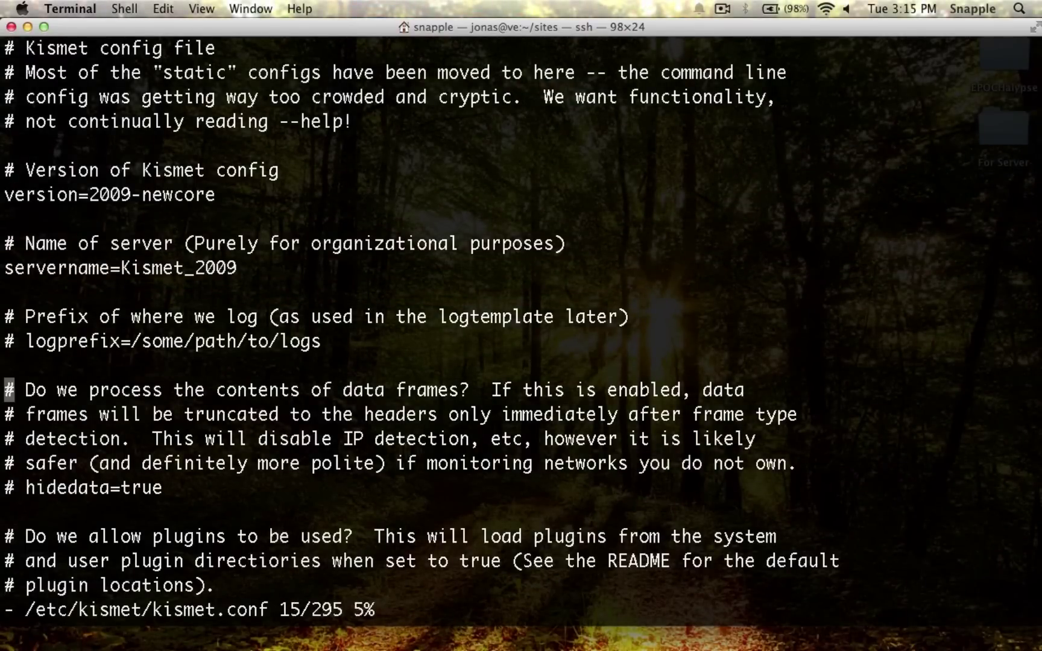
pyautogui.press('Down')
pyautogui.write('ilogprefi')
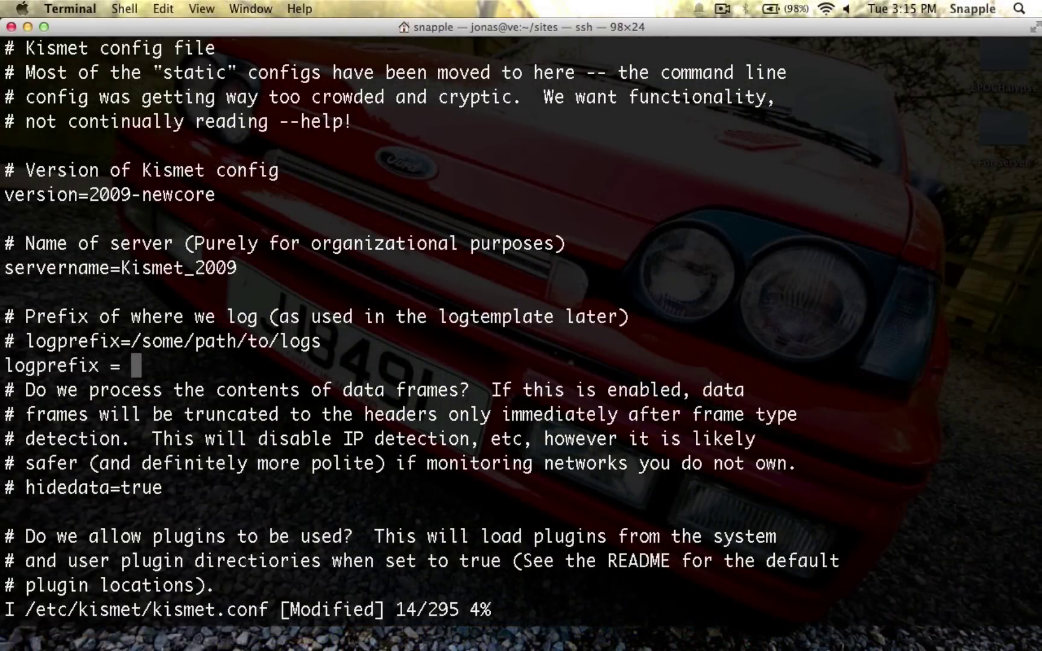
pyautogui.write('x = /sd')
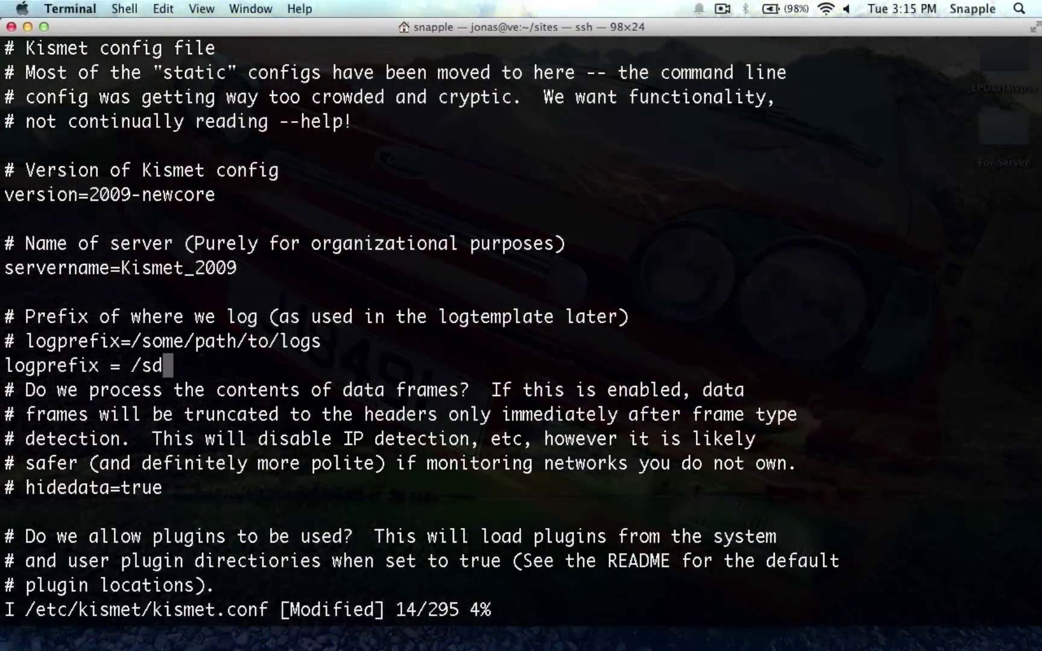
pyautogui.press('BackSpace')
pyautogui.press('Left')
pyautogui.press('BackSpace')
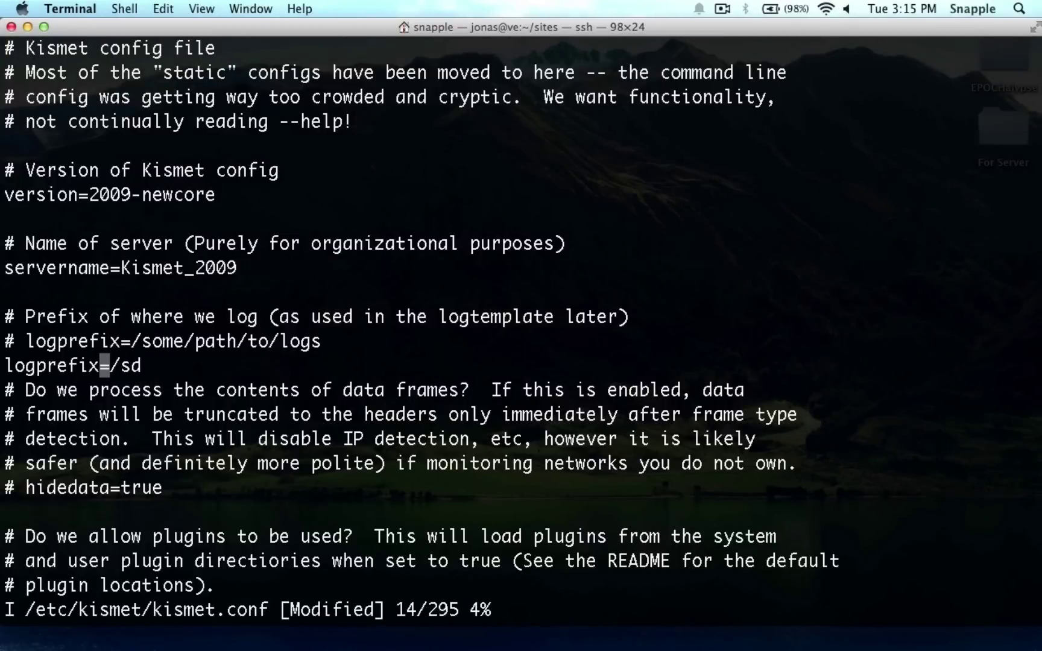
# Add an ncsource=wlan1 line below the commented ncsource examples.
pyautogui.press('Return')
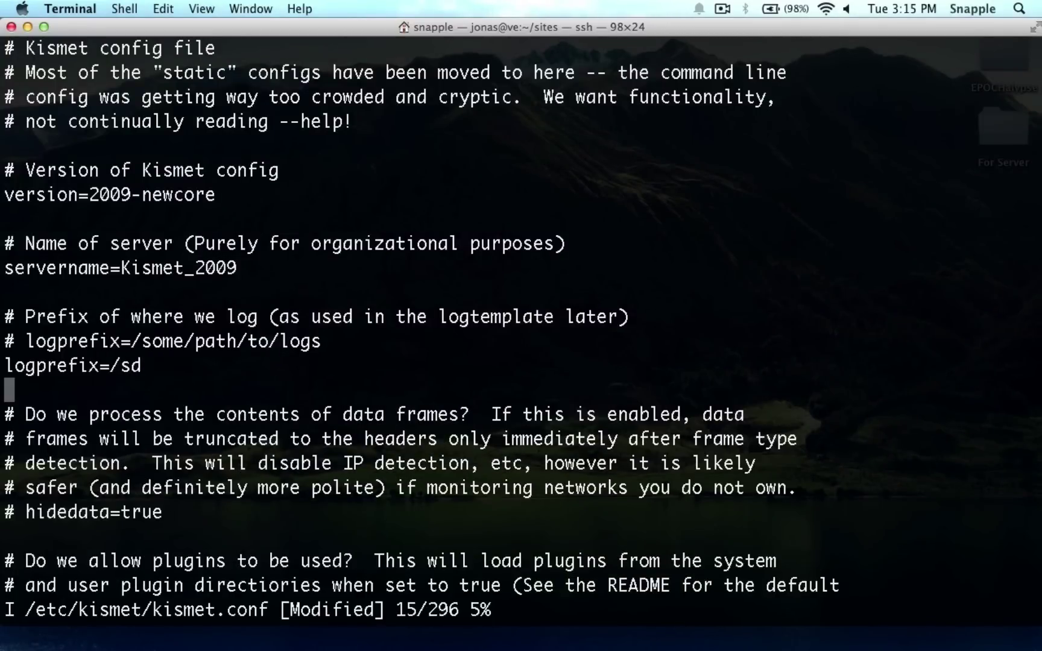
pyautogui.press('Down')
pyautogui.press('Down')
pyautogui.press('Down')
pyautogui.press('Down')
pyautogui.press('Down')
pyautogui.press('Down')
pyautogui.press('Down')
pyautogui.press('Down')
pyautogui.press('Down')
pyautogui.press('Down')
pyautogui.press('Down')
pyautogui.press('Down')
pyautogui.press('Down')
pyautogui.press('Down')
pyautogui.press('Down')
pyautogui.press('Down')
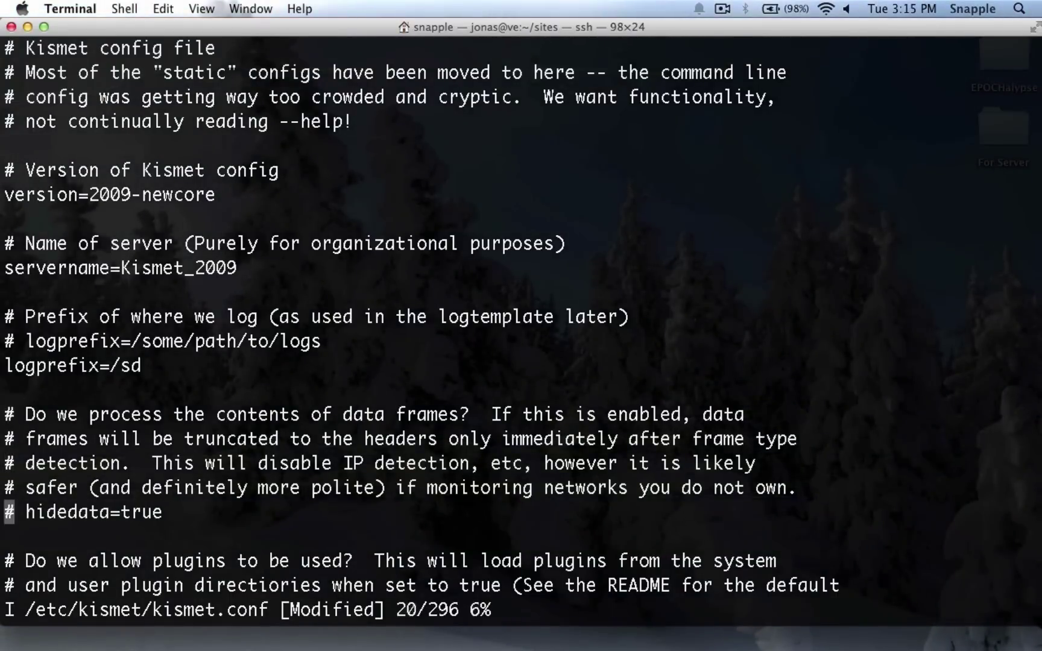
pyautogui.press('Down')
pyautogui.press('Down')
pyautogui.press('Down')
pyautogui.press('Down')
pyautogui.press('Down')
pyautogui.press('Down')
pyautogui.press('Down')
pyautogui.press('Down')
pyautogui.press('Down')
pyautogui.press('Down')
pyautogui.press('Down')
pyautogui.press('Down')
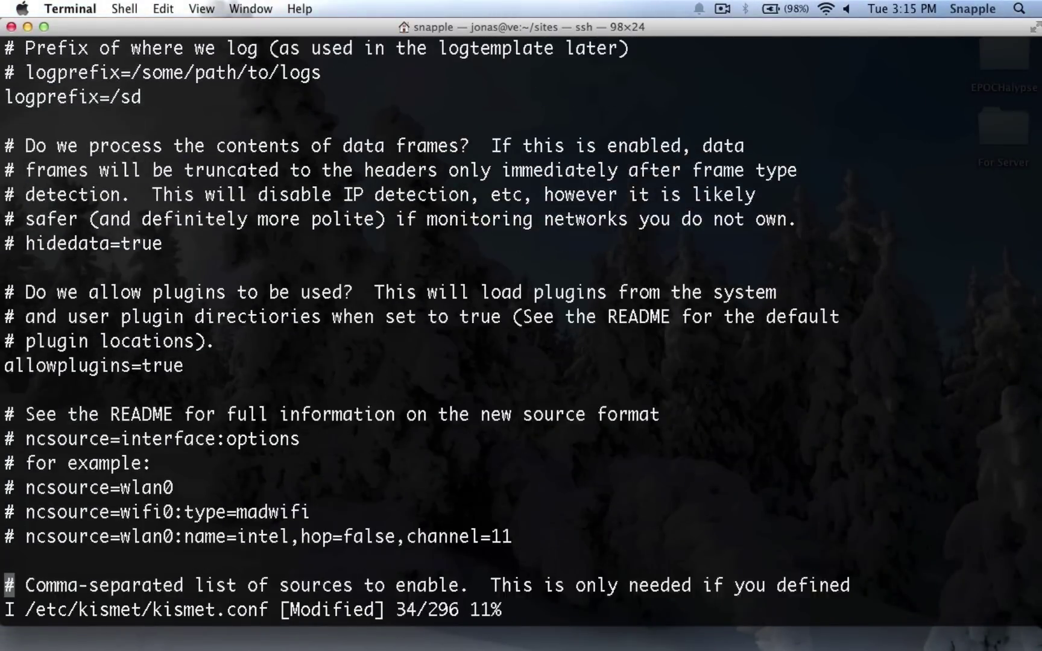
pyautogui.press('Down')
pyautogui.press('Down')
pyautogui.press('Down')
pyautogui.press('Down')
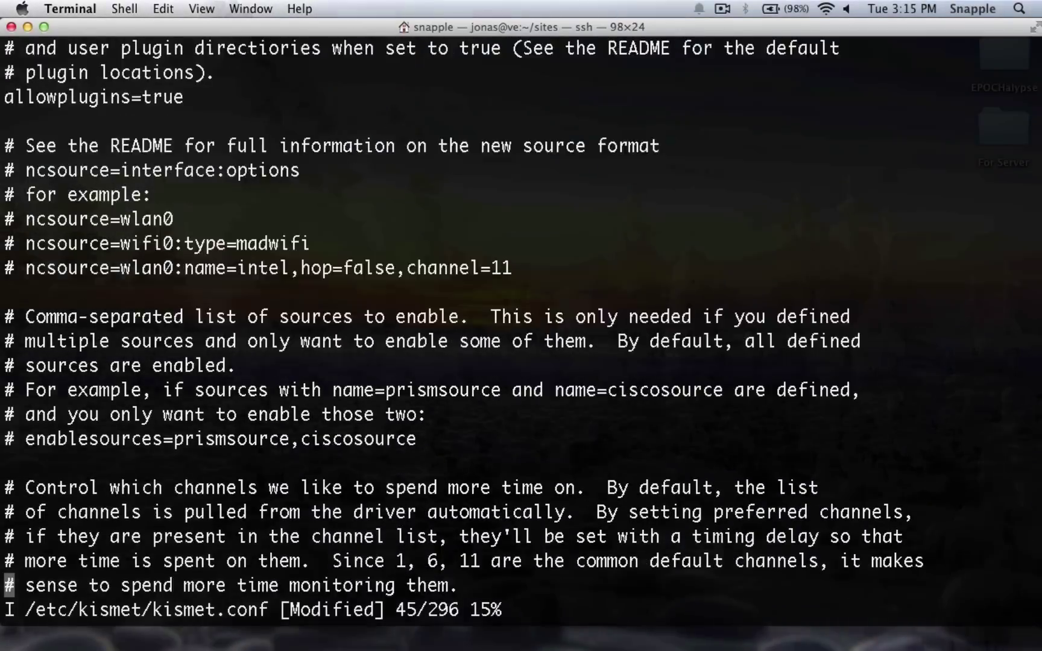
pyautogui.press('Up')
pyautogui.press('Up')
pyautogui.press('Up')
pyautogui.press('Up')
pyautogui.press('Up')
pyautogui.press('Up')
pyautogui.press('Up')
pyautogui.press('Up')
pyautogui.press('Up')
pyautogui.press('Up')
pyautogui.press('Up')
pyautogui.press('Up')
pyautogui.press('Up')
pyautogui.press('Up')
pyautogui.press('Up')
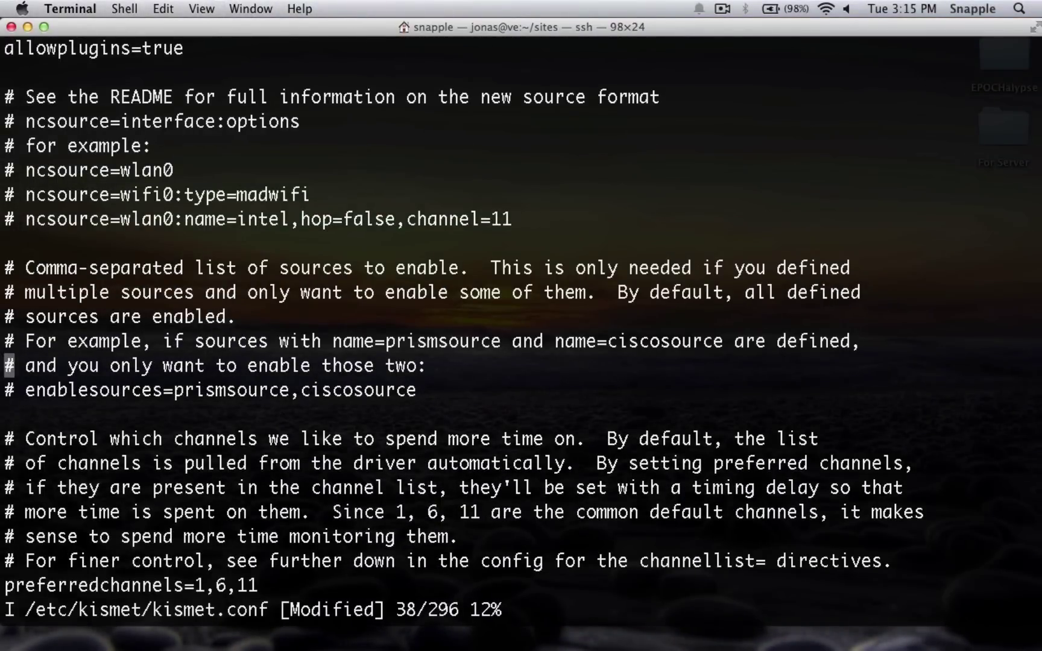
pyautogui.press('Down')
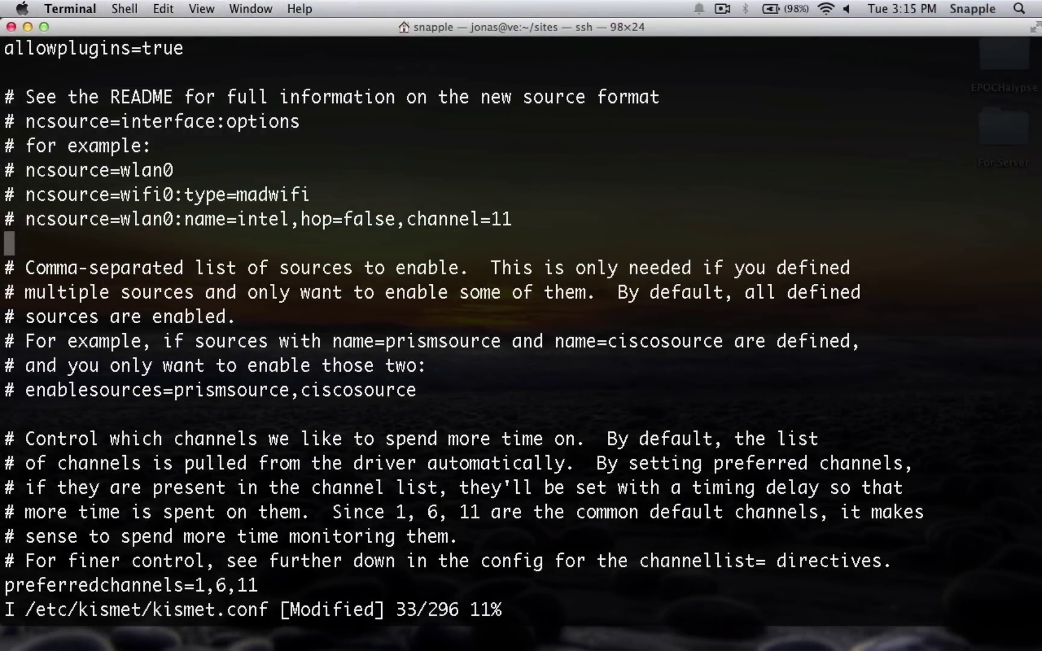
pyautogui.write('ncsour')
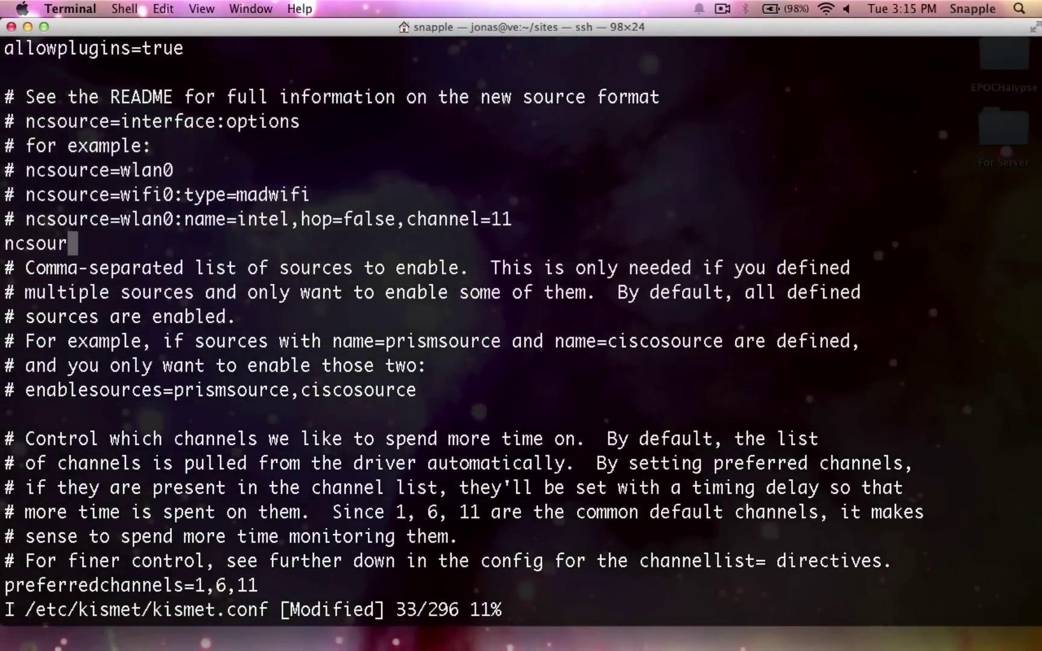
pyautogui.write('ce=wlan')
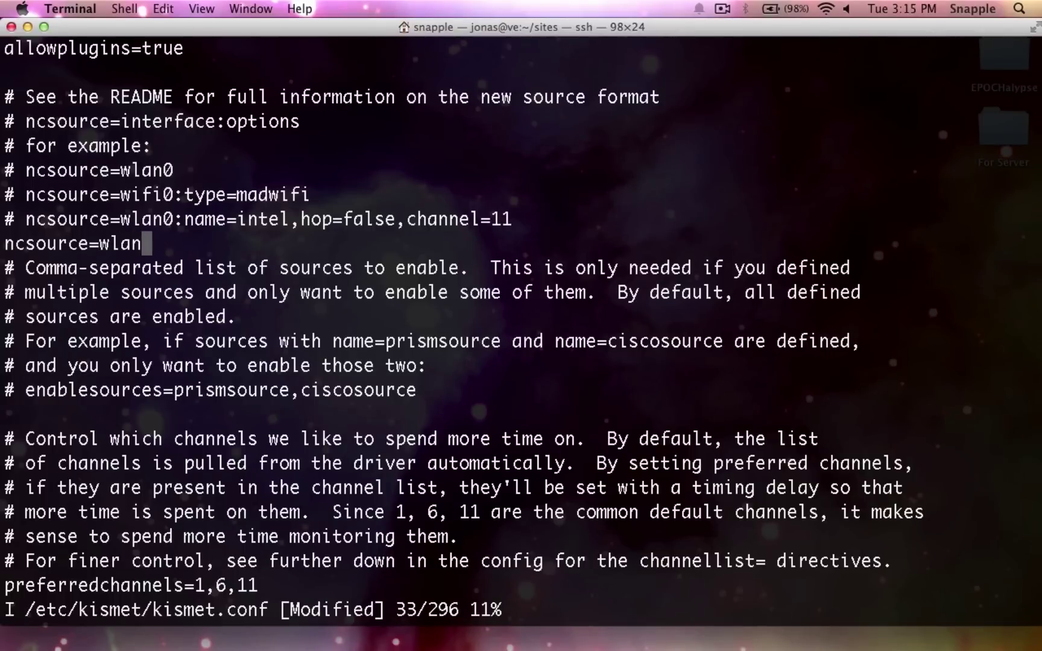
pyautogui.write('1')
pyautogui.press('Return')
# Move down past the channel settings to the listen configuration lines.
pyautogui.press('Down')
pyautogui.press('Down')
pyautogui.press('Down')
pyautogui.press('Down')
pyautogui.press('Down')
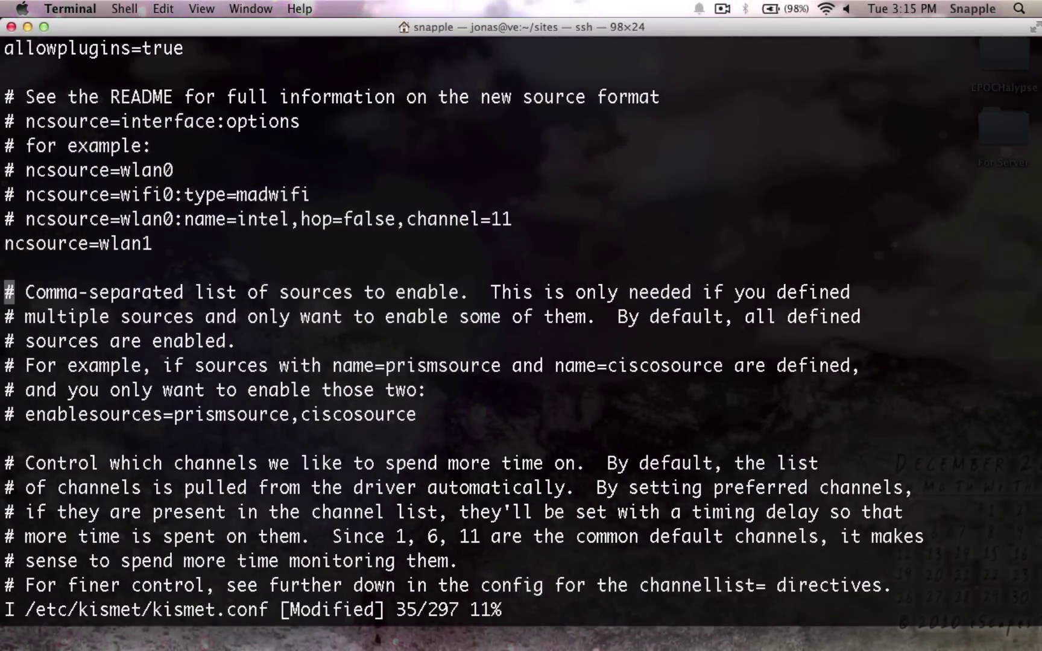
pyautogui.press('Down')
pyautogui.press('Down')
pyautogui.press('Down')
pyautogui.press('Down')
pyautogui.press('Down')
pyautogui.press('Down')
pyautogui.press('Down')
pyautogui.press('Down')
pyautogui.press('Down')
pyautogui.press('Down')
pyautogui.press('Down')
pyautogui.press('Down')
pyautogui.press('Down')
pyautogui.press('Down')
pyautogui.press('Down')
pyautogui.press('Down')
pyautogui.press('Down')
pyautogui.press('Down')
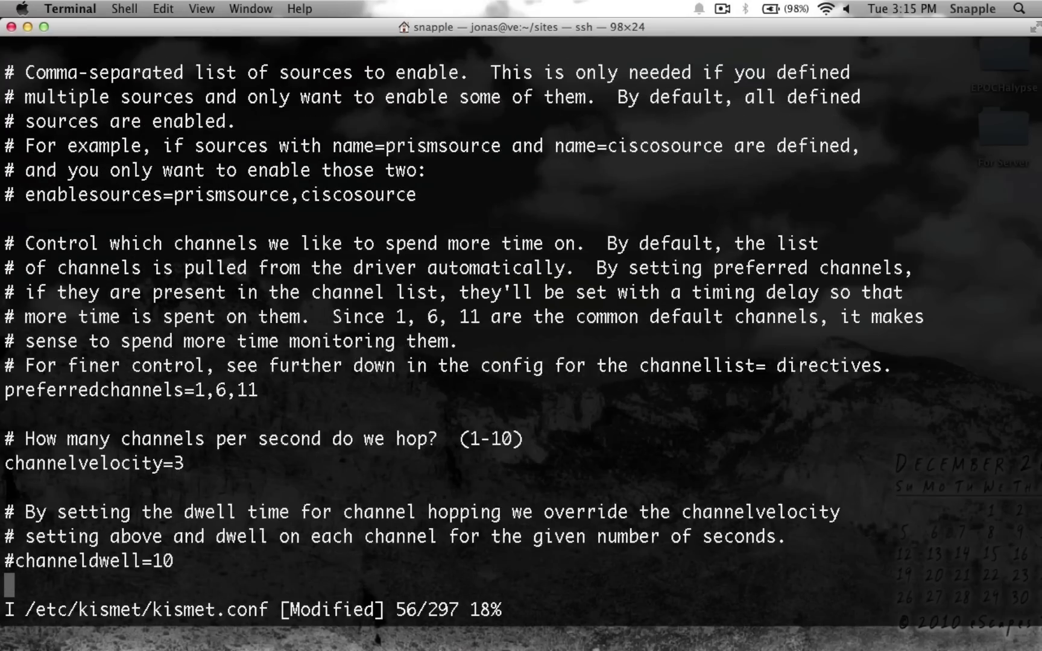
pyautogui.press('Down')
pyautogui.press('Down')
pyautogui.press('Down')
pyautogui.press('Down')
pyautogui.press('Down')
pyautogui.press('Down')
pyautogui.press('Down')
pyautogui.press('Down')
pyautogui.press('Down')
pyautogui.press('Down')
pyautogui.press('Down')
pyautogui.press('Down')
pyautogui.press('Down')
pyautogui.press('Down')
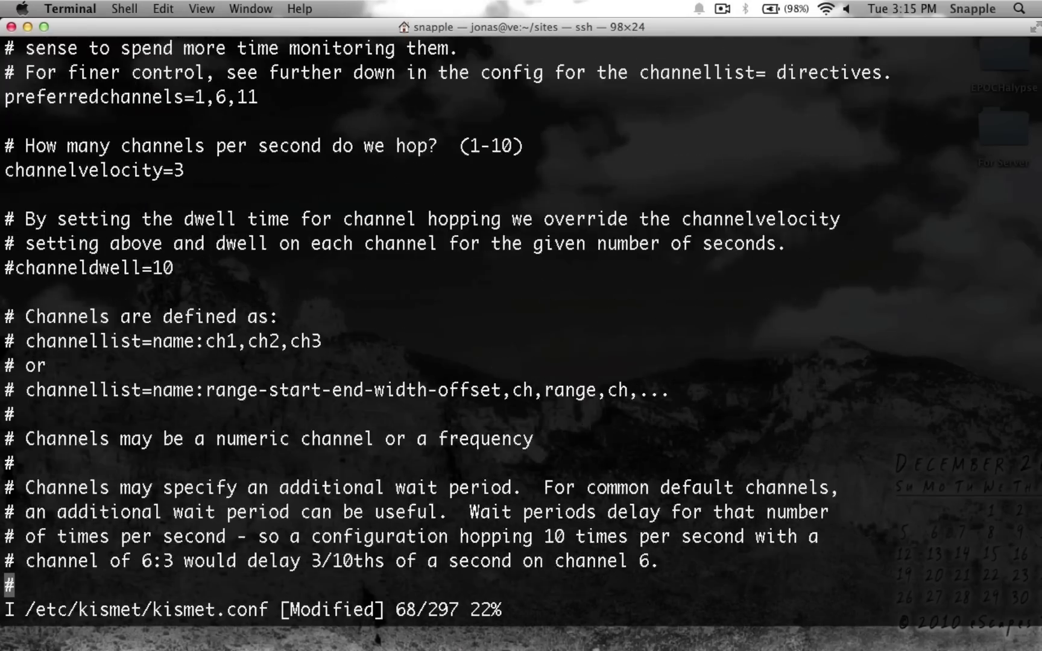
pyautogui.press('Down')
pyautogui.press('Down')
pyautogui.press('Down')
pyautogui.press('Down')
pyautogui.press('Down')
pyautogui.press('Down')
pyautogui.press('Down')
pyautogui.press('Down')
pyautogui.press('Down')
pyautogui.press('Down')
pyautogui.press('Down')
pyautogui.press('Down')
pyautogui.press('Down')
pyautogui.press('Down')
pyautogui.press('Down')
pyautogui.press('Down')
pyautogui.press('Down')
pyautogui.press('Down')
pyautogui.press('Down')
pyautogui.press('Down')
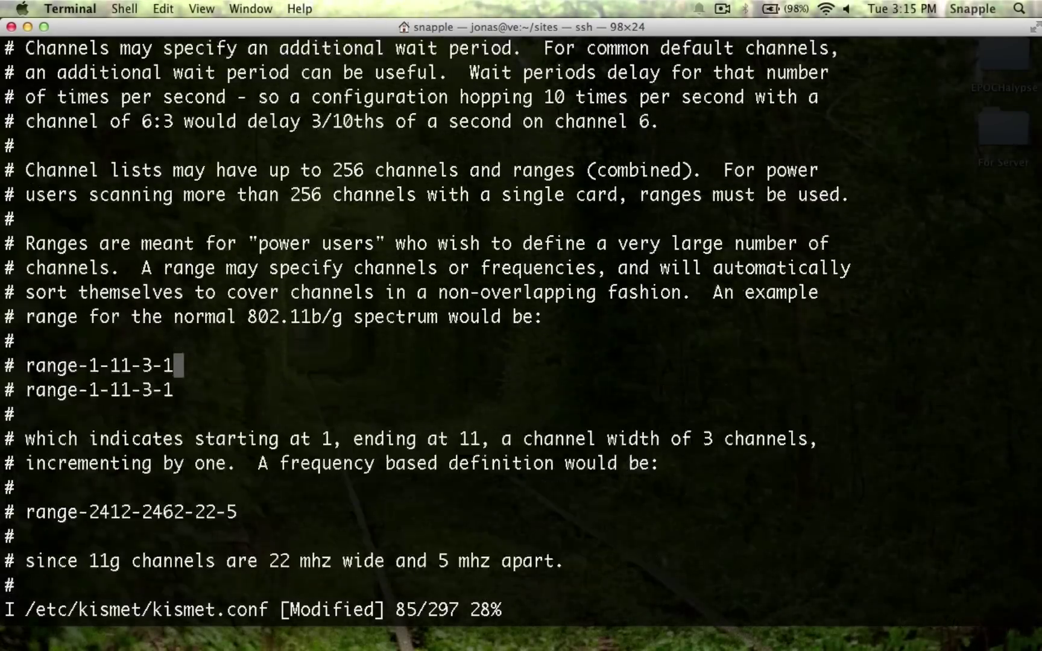
pyautogui.press('Down')
pyautogui.press('Down')
pyautogui.press('Down')
pyautogui.press('Down')
pyautogui.press('Down')
pyautogui.press('Down')
pyautogui.press('Down')
pyautogui.press('Down')
pyautogui.press('Down')
pyautogui.press('Down')
pyautogui.press('Down')
pyautogui.press('Down')
pyautogui.press('Down')
pyautogui.press('Down')
pyautogui.press('Down')
pyautogui.press('Down')
pyautogui.press('Down')
pyautogui.press('Down')
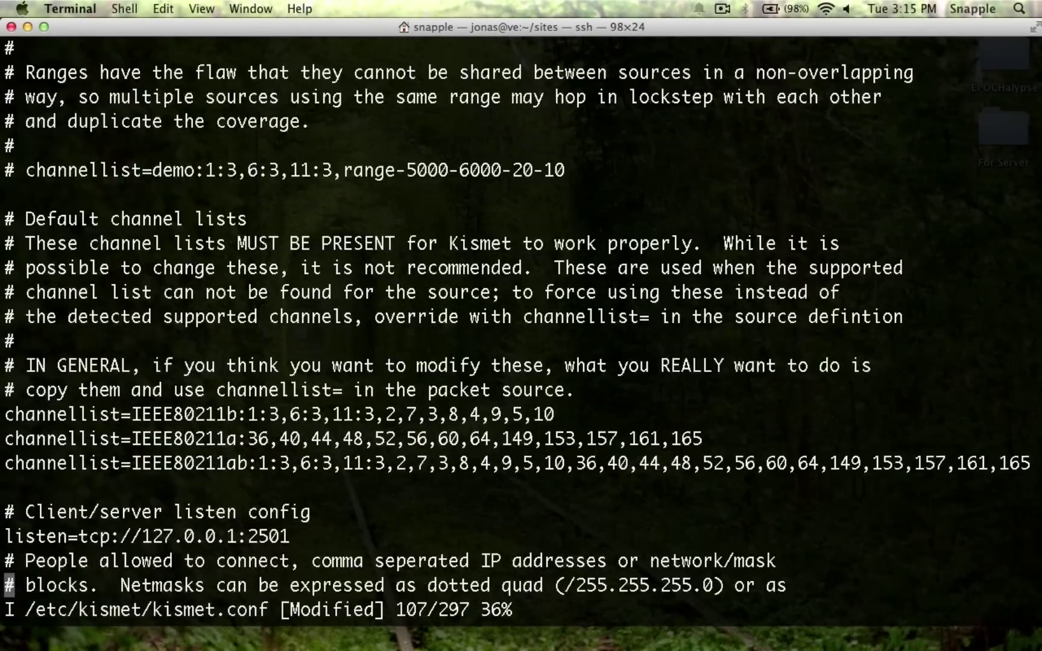
pyautogui.press('Down')
pyautogui.press('Down')
pyautogui.press('Down')
pyautogui.press('Down')
pyautogui.press('Down')
pyautogui.press('Down')
pyautogui.press('Down')
pyautogui.press('Down')
pyautogui.press('Down')
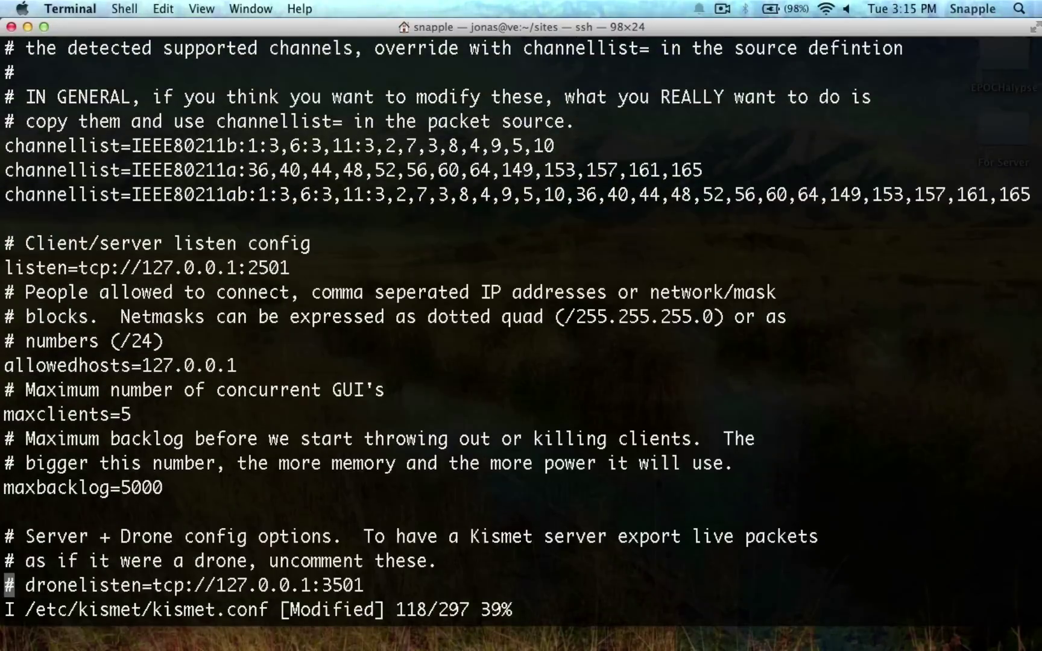
pyautogui.press('Down')
pyautogui.press('Up')
pyautogui.press('Up')
pyautogui.press('Up')
pyautogui.press('Up')
pyautogui.press('Up')
pyautogui.press('Up')
pyautogui.press('Up')
pyautogui.press('Up')
pyautogui.press('Up')
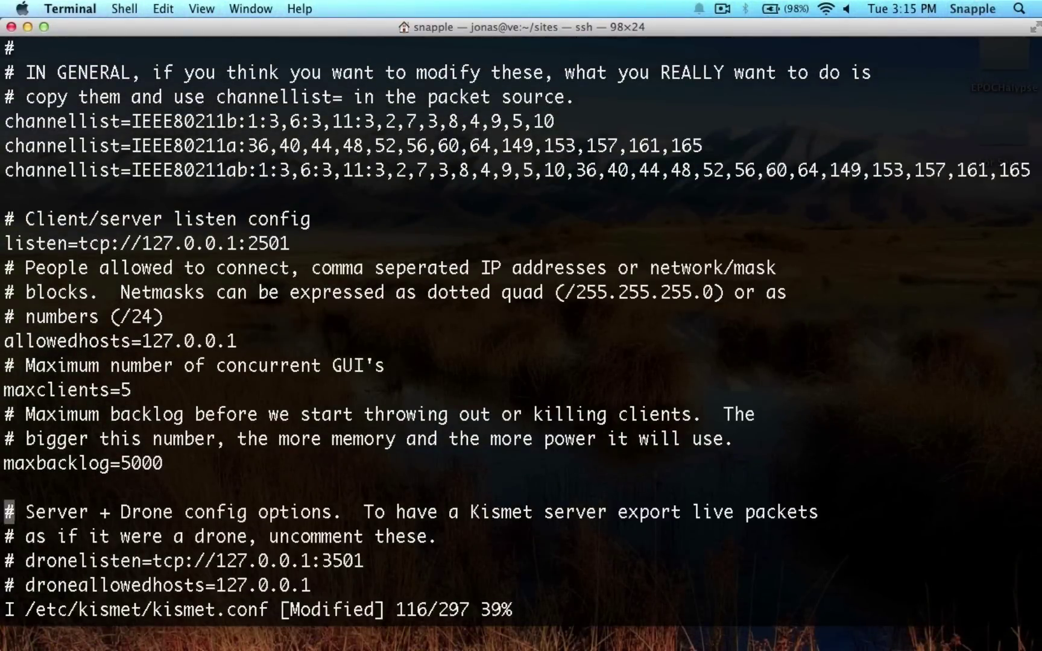
# Change the listen address from 127.0.0.1 to tcp://0.0.0.0:2501.
pyautogui.press('Up')
pyautogui.press('Up')
pyautogui.press('Up')
pyautogui.press('Up')
pyautogui.press('Up')
pyautogui.press('Right')
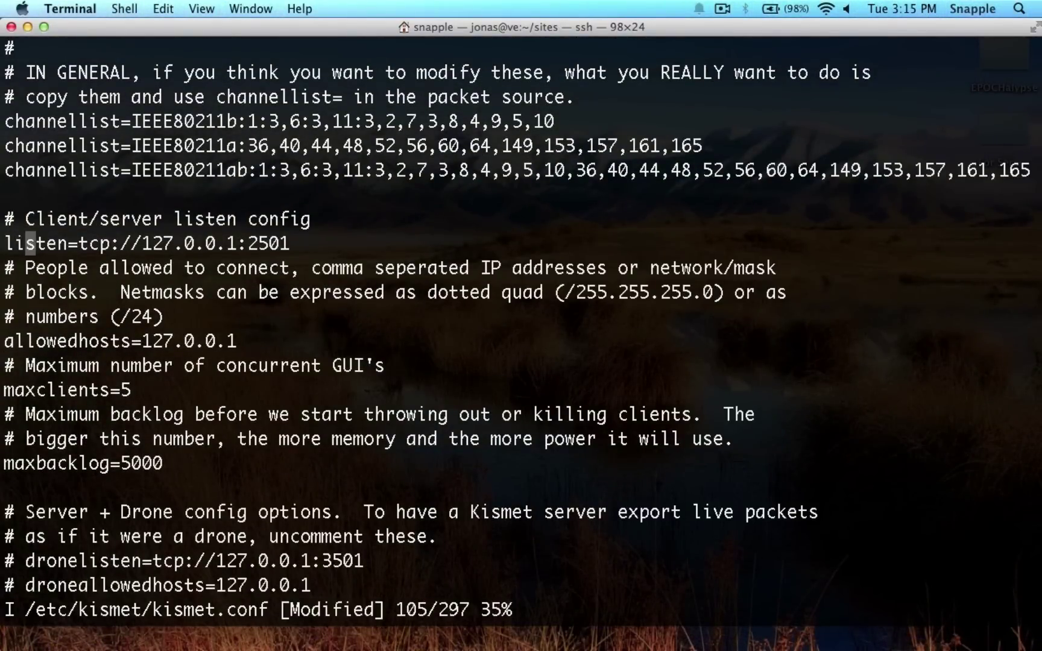
pyautogui.press('Right')
pyautogui.press('Right')
pyautogui.press('Right')
pyautogui.press('Right')
pyautogui.press('Right')
pyautogui.press('Right')
pyautogui.press('Right')
pyautogui.press('Right')
pyautogui.press('Right')
pyautogui.press('Right')
pyautogui.press('Right')
pyautogui.press('Right')
pyautogui.press('Right')
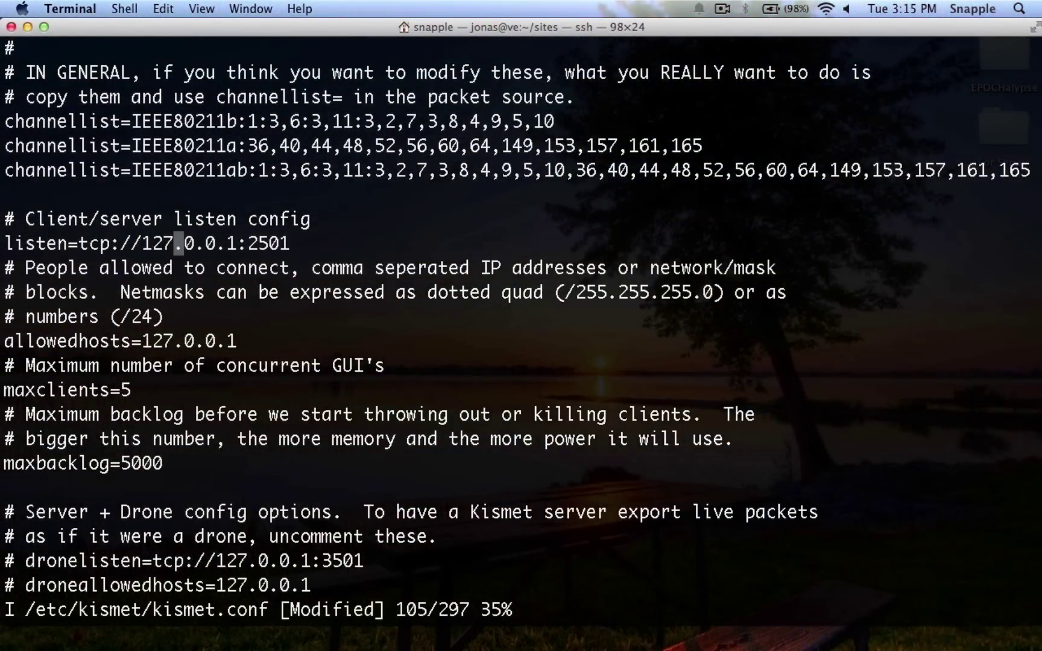
pyautogui.press('BackSpace')
pyautogui.press('BackSpace')
pyautogui.press('BackSpace')
pyautogui.write('0')
pyautogui.press('Right')
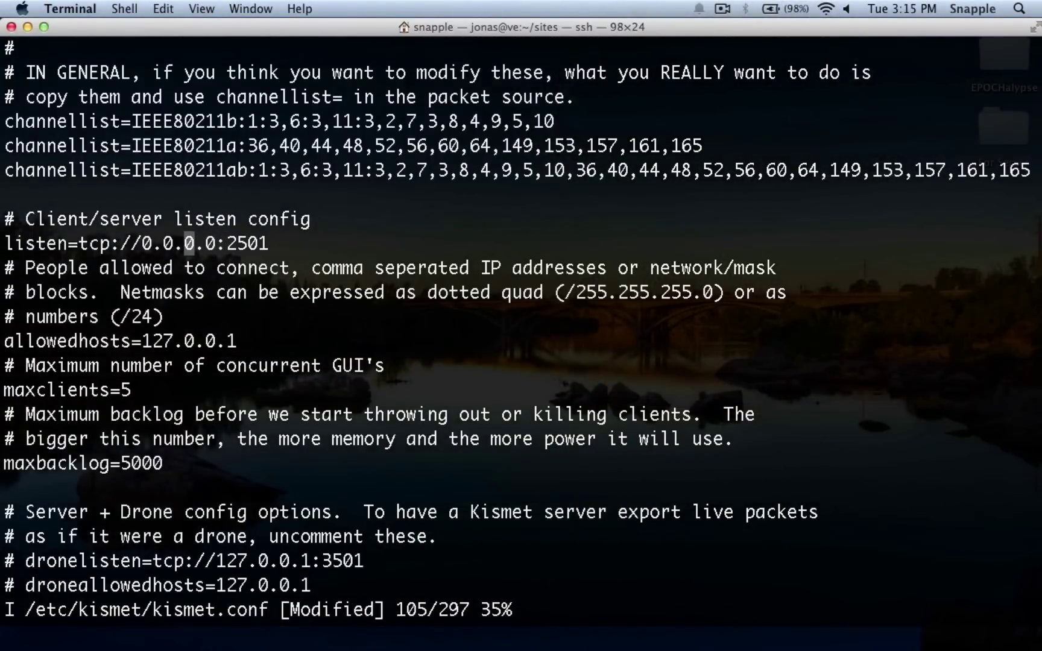
# Change allowedhosts from 127.0.0.1 to 0.0.0.0 and move on past maxbacklog.
pyautogui.press('Down')
pyautogui.press('Down')
pyautogui.press('Down')
pyautogui.press('Down')
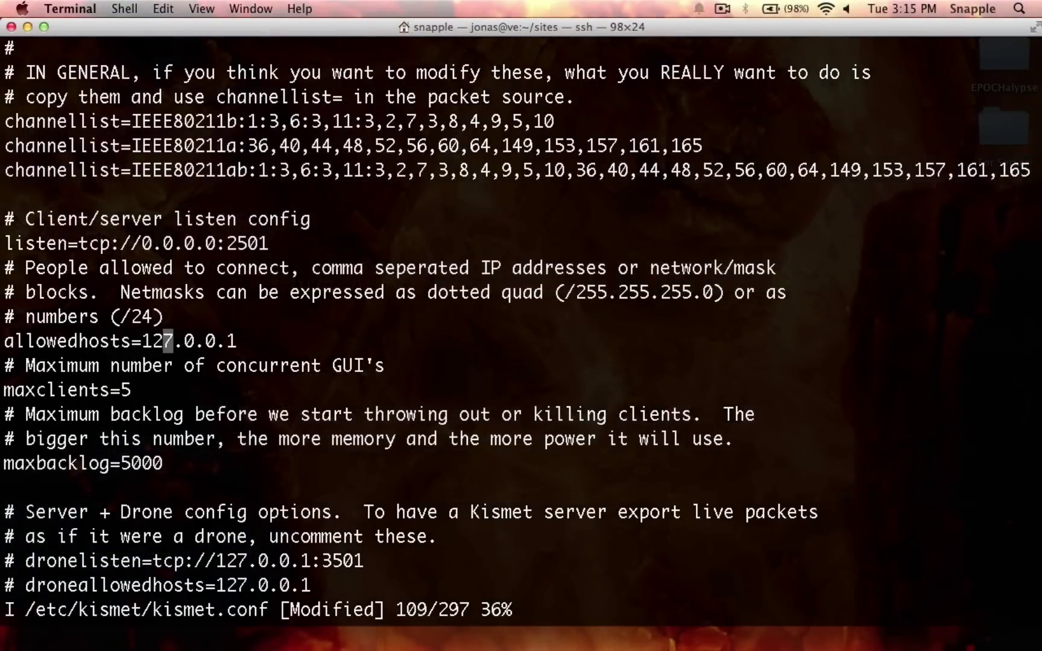
pyautogui.press('BackSpace')
pyautogui.press('BackSpace')
pyautogui.press('BackSpace')
pyautogui.write('0')
pyautogui.press('Right')
pyautogui.write('0')
pyautogui.press('Down')
pyautogui.press('Down')
pyautogui.press('Down')
pyautogui.press('Down')
pyautogui.press('Down')
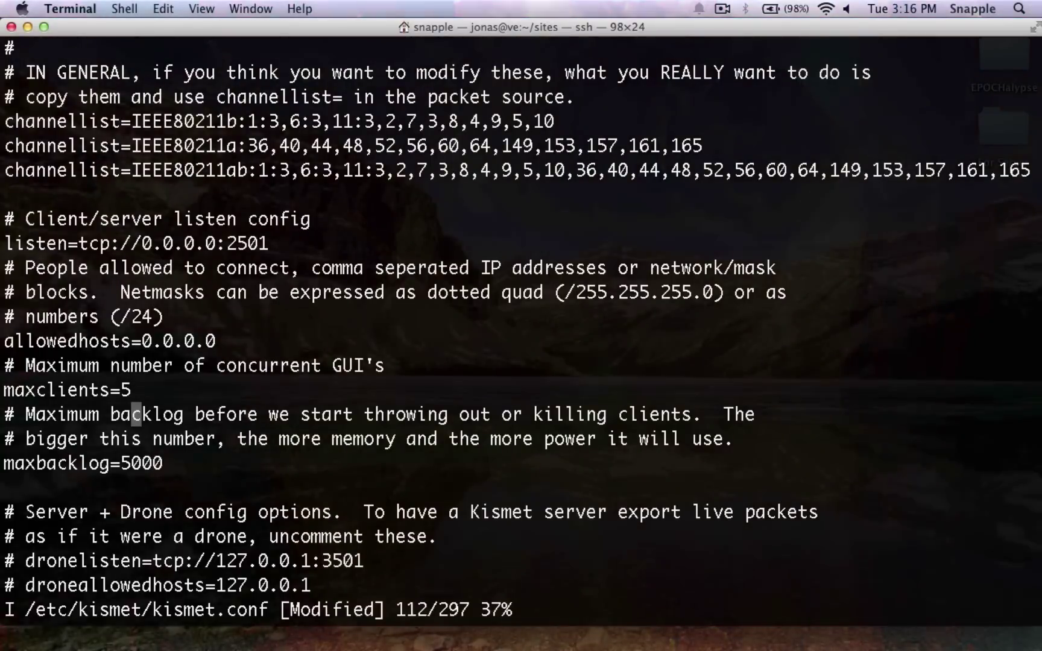
pyautogui.press('Down')
pyautogui.press('Down')
pyautogui.press('Down')
pyautogui.press('Down')
pyautogui.press('Down')
pyautogui.press('Down')
pyautogui.press('Down')
pyautogui.press('Down')
pyautogui.press('Down')
pyautogui.press('Down')
pyautogui.press('Down')
pyautogui.press('Down')
pyautogui.press('Down')
pyautogui.press('Down')
pyautogui.press('Down')
pyautogui.press('Down')
pyautogui.press('Down')
pyautogui.press('Down')
pyautogui.press('Down')
pyautogui.press('Down')
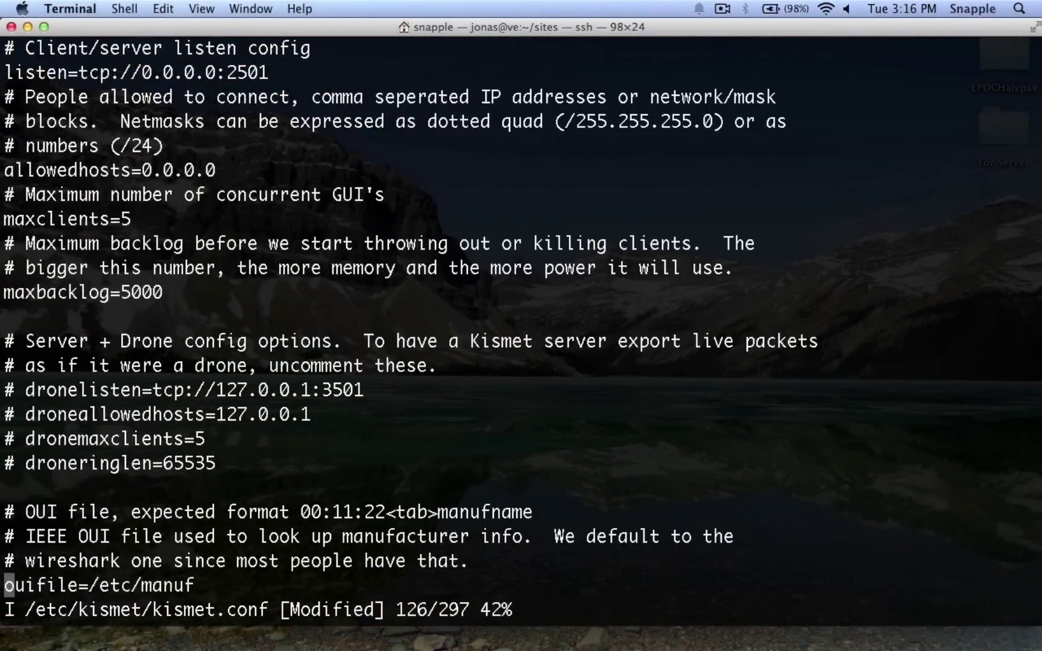
pyautogui.press('Down')
pyautogui.press('Down')
pyautogui.press('Down')
pyautogui.press('Down')
pyautogui.press('Down')
pyautogui.press('Down')
pyautogui.press('Down')
pyautogui.press('Down')
pyautogui.press('Down')
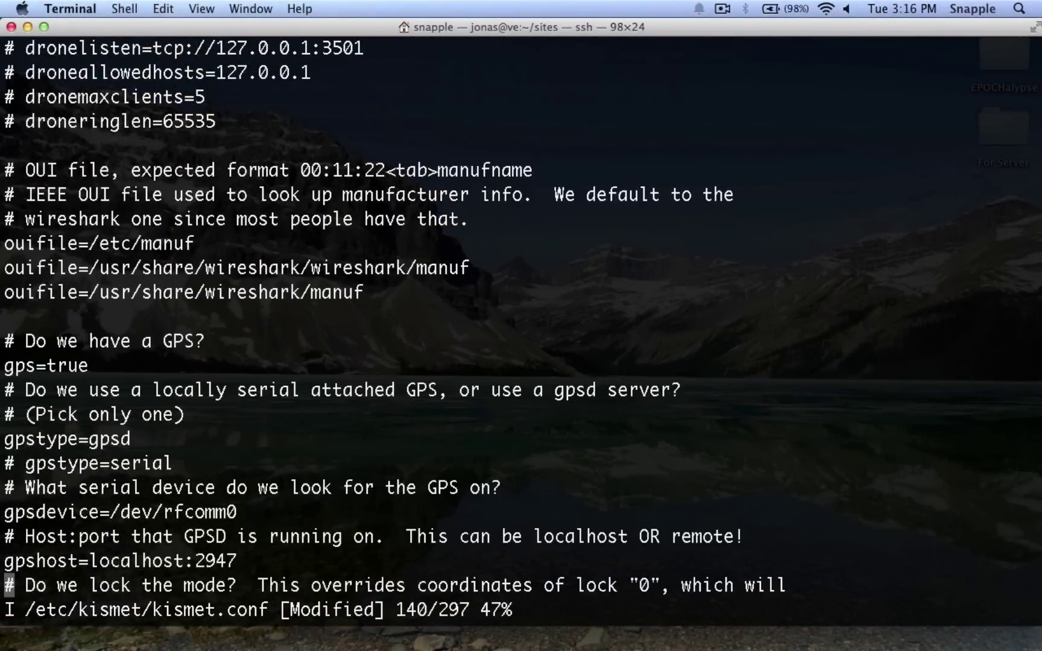
pyautogui.press('Down')
pyautogui.press('Down')
pyautogui.press('Up')
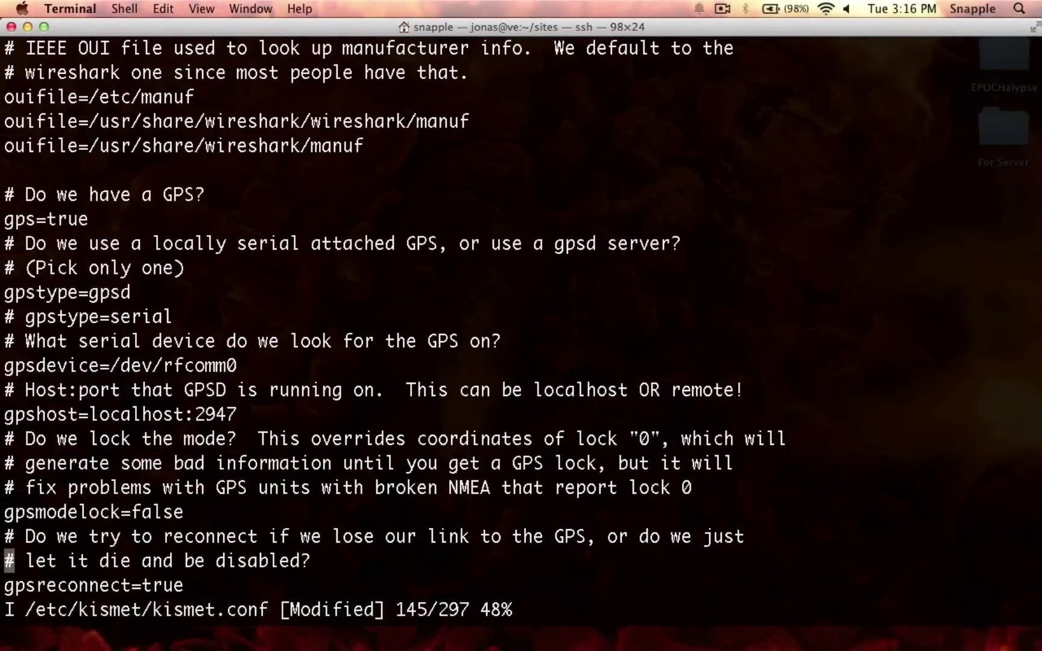
pyautogui.press('Up')
pyautogui.press('Up')
pyautogui.press('Up')
pyautogui.press('Up')
pyautogui.press('Up')
pyautogui.press('Up')
pyautogui.press('Up')
pyautogui.press('Up')
pyautogui.press('Up')
pyautogui.press('Up')
pyautogui.press('Up')
pyautogui.press('Up')
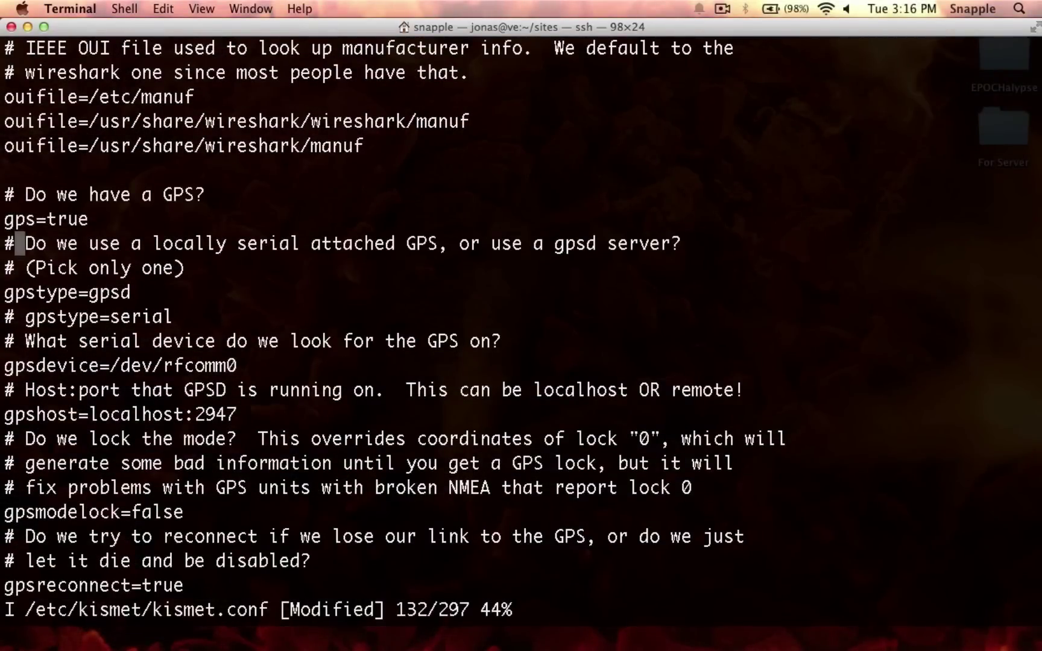
pyautogui.press('Right')
pyautogui.press('Right')
pyautogui.press('BackSpace')
pyautogui.press('BackSpace')
pyautogui.press('BackSpace')
pyautogui.press('BackSpace')
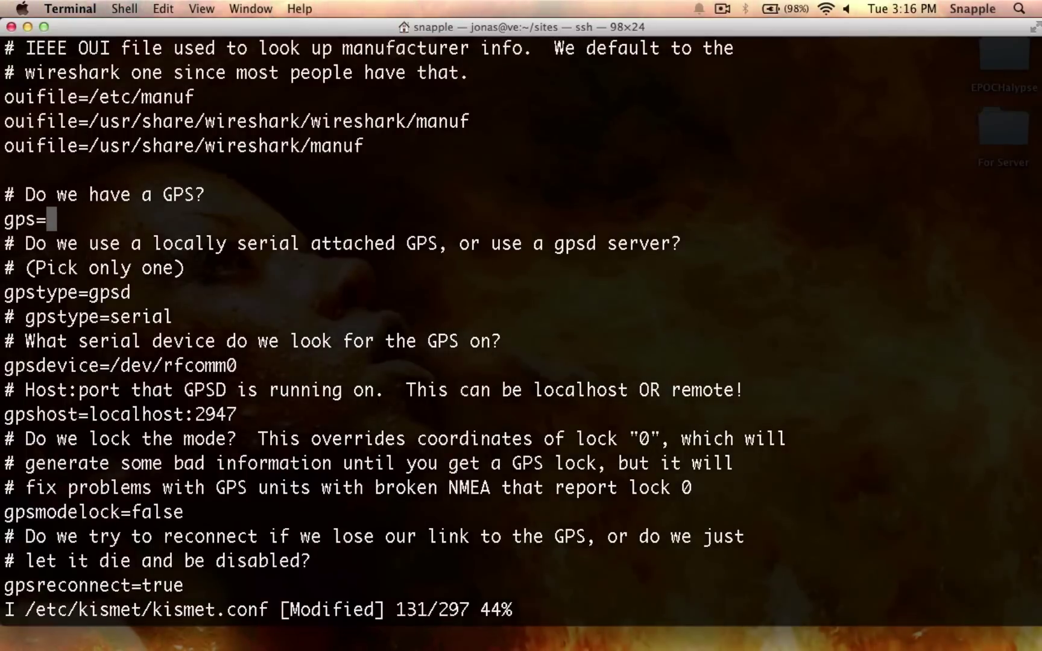
pyautogui.write('false')
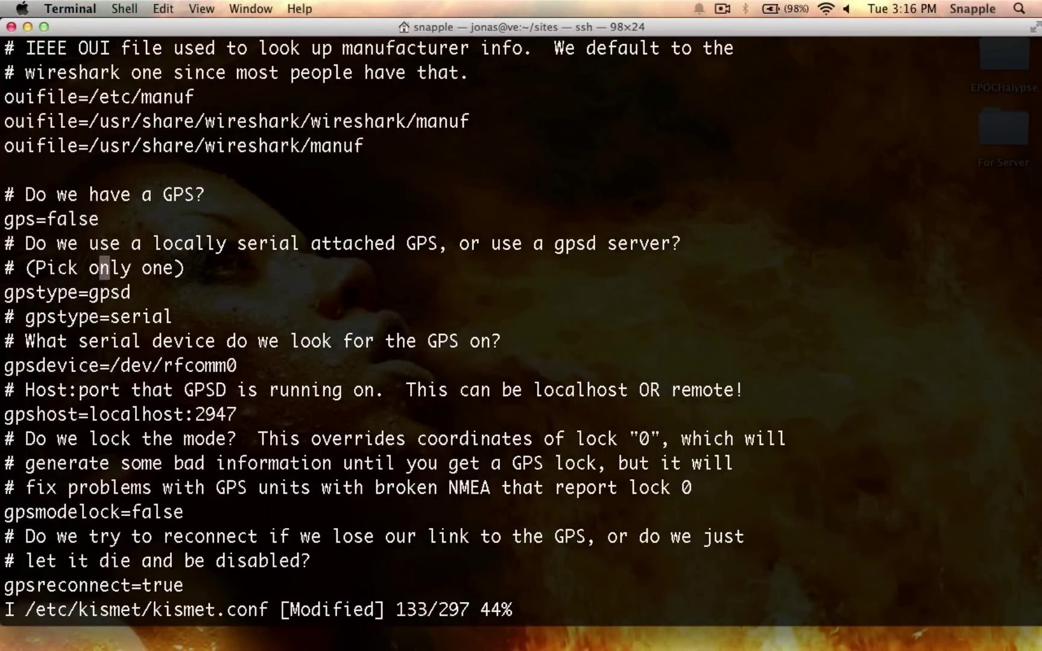
pyautogui.press('Down')
pyautogui.press('Down')
pyautogui.press('Down')
pyautogui.press('Down')
pyautogui.press('Down')
pyautogui.press('Down')
pyautogui.press('Down')
pyautogui.press('Down')
pyautogui.press('Down')
pyautogui.press('Down')
pyautogui.press('Down')
pyautogui.press('Down')
pyautogui.press('Down')
pyautogui.press('Down')
pyautogui.press('Down')
pyautogui.press('Down')
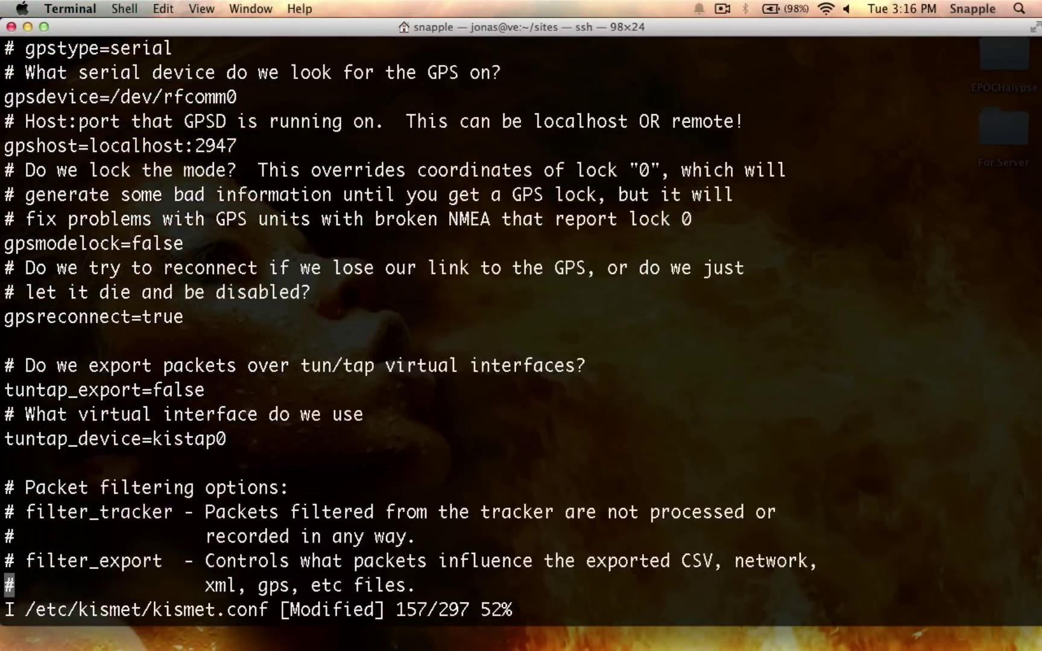
pyautogui.press('Down')
pyautogui.press('Down')
pyautogui.press('Down')
pyautogui.press('Down')
pyautogui.press('Down')
pyautogui.press('Down')
pyautogui.press('Down')
pyautogui.press('Down')
pyautogui.press('Down')
pyautogui.press('Down')
pyautogui.press('Down')
pyautogui.press('Down')
pyautogui.press('Down')
pyautogui.press('Down')
pyautogui.press('Down')
pyautogui.press('Down')
pyautogui.press('Down')
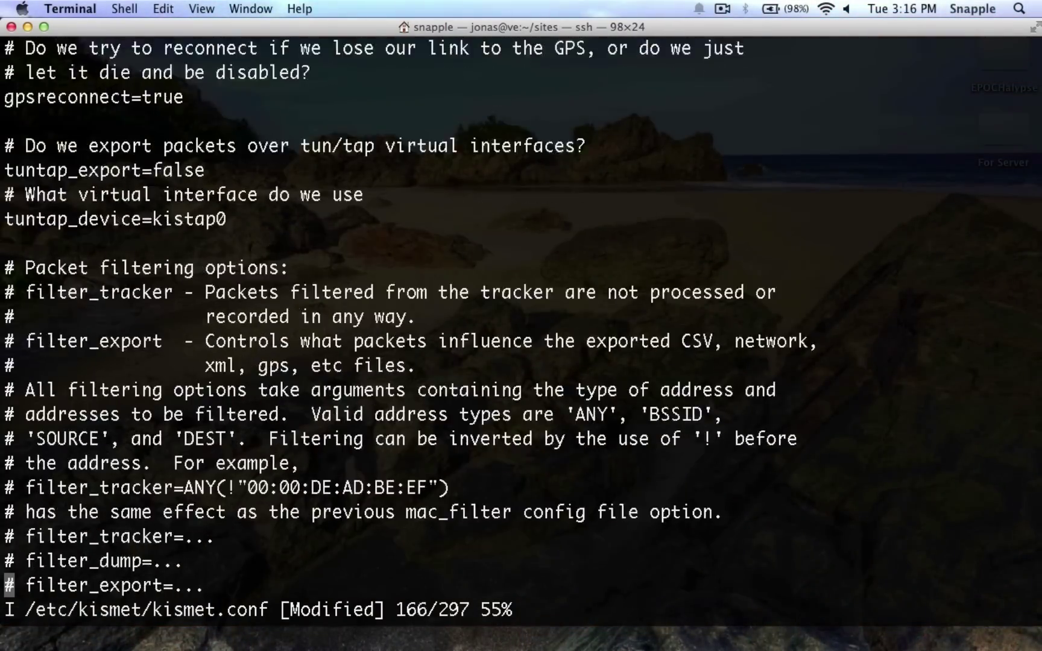
pyautogui.press('Down')
pyautogui.press('Down')
pyautogui.press('Down')
pyautogui.press('Down')
pyautogui.press('Down')
pyautogui.press('Down')
pyautogui.press('Down')
pyautogui.press('Down')
pyautogui.press('Down')
pyautogui.press('Down')
pyautogui.press('Down')
pyautogui.press('Down')
pyautogui.press('Down')
pyautogui.press('Down')
pyautogui.press('Down')
pyautogui.press('Down')
pyautogui.press('Down')
pyautogui.press('Down')
pyautogui.press('Down')
pyautogui.press('Down')
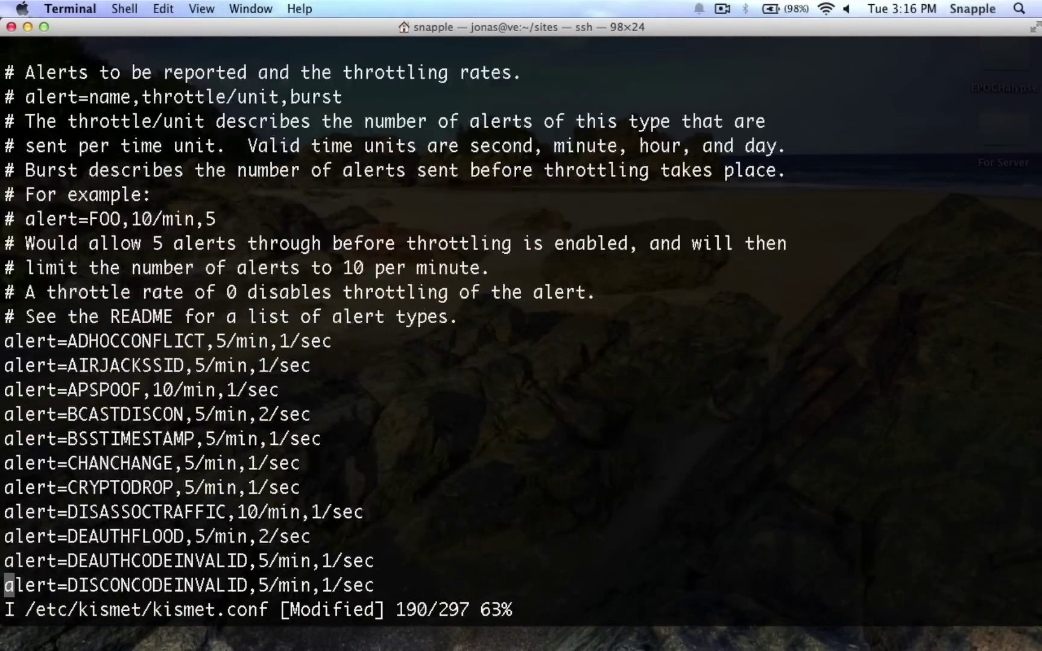
pyautogui.press('Down')
pyautogui.press('Down')
pyautogui.press('Down')
pyautogui.press('Down')
pyautogui.press('Down')
pyautogui.press('Down')
pyautogui.press('Down')
pyautogui.press('Down')
pyautogui.press('Down')
pyautogui.press('Down')
pyautogui.press('Down')
pyautogui.press('Down')
pyautogui.press('Down')
pyautogui.press('Down')
pyautogui.press('Down')
pyautogui.press('Down')
pyautogui.press('Down')
pyautogui.press('Down')
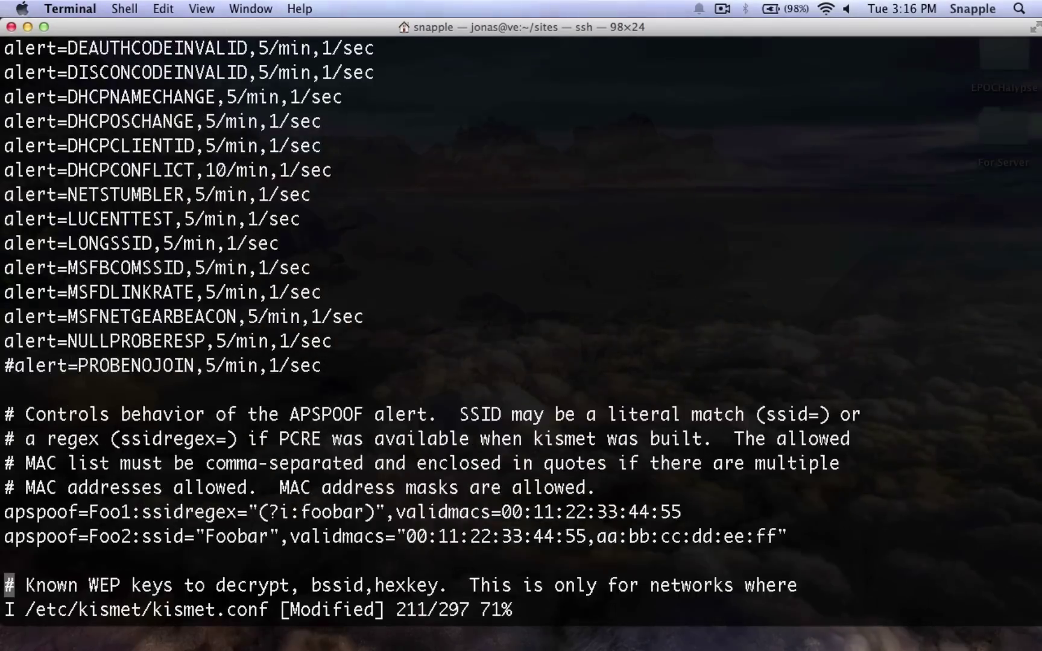
pyautogui.press('Down')
pyautogui.press('Down')
pyautogui.press('Down')
pyautogui.press('Down')
pyautogui.press('Down')
pyautogui.press('Down')
pyautogui.press('Down')
pyautogui.press('Down')
pyautogui.press('Down')
pyautogui.press('Down')
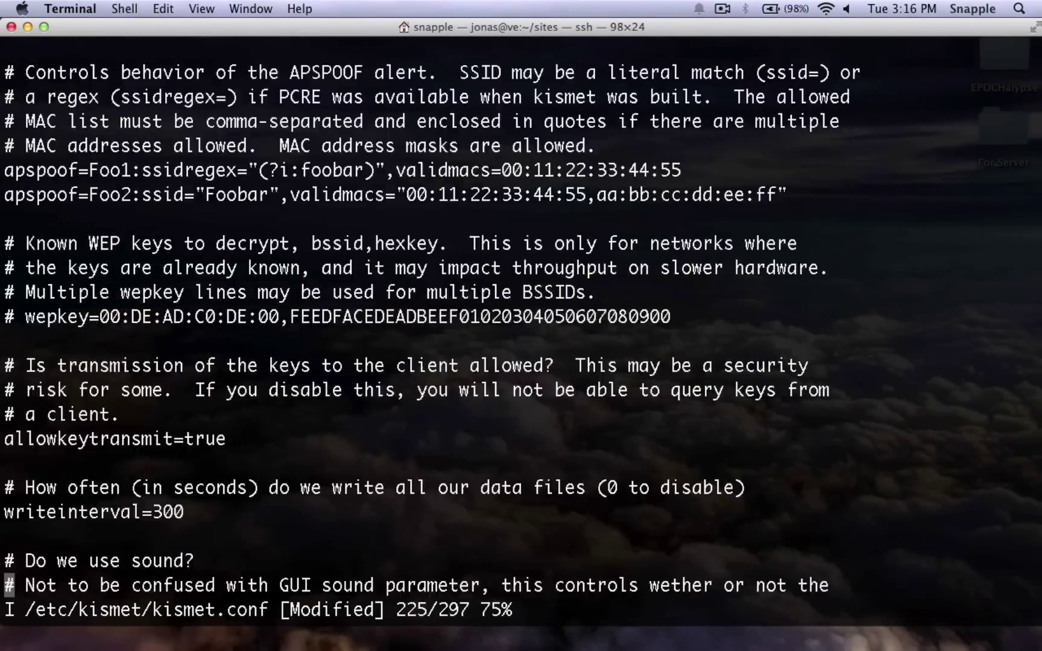
pyautogui.press('Down')
pyautogui.press('Down')
pyautogui.press('Down')
pyautogui.press('Down')
pyautogui.press('Down')
pyautogui.press('Down')
pyautogui.press('Down')
pyautogui.press('Down')
pyautogui.press('Down')
pyautogui.press('Down')
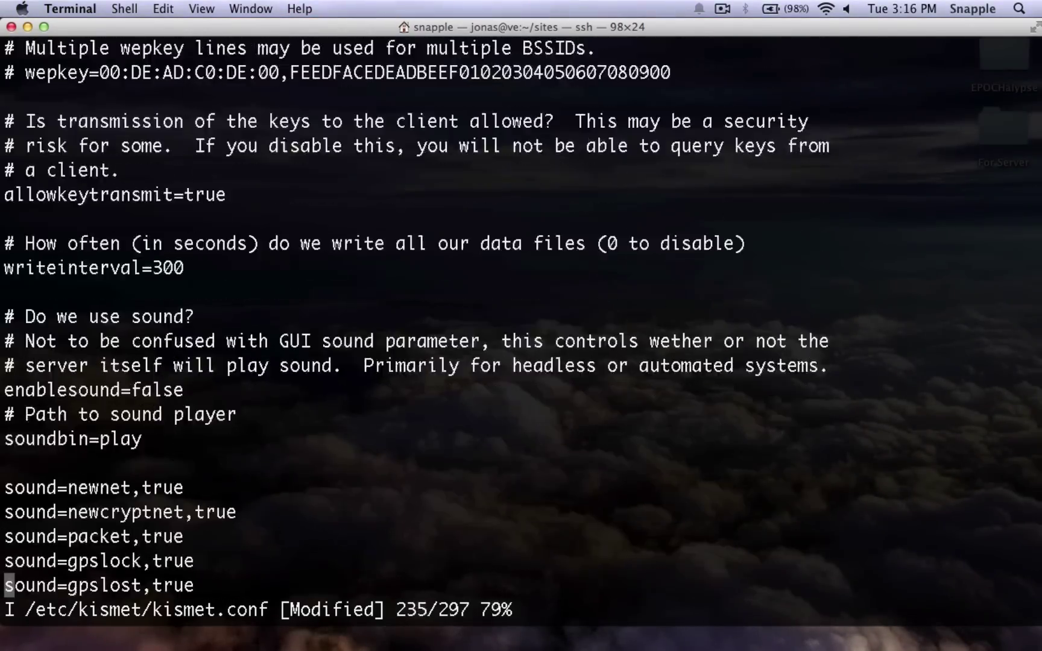
pyautogui.press('Down')
pyautogui.press('Up')
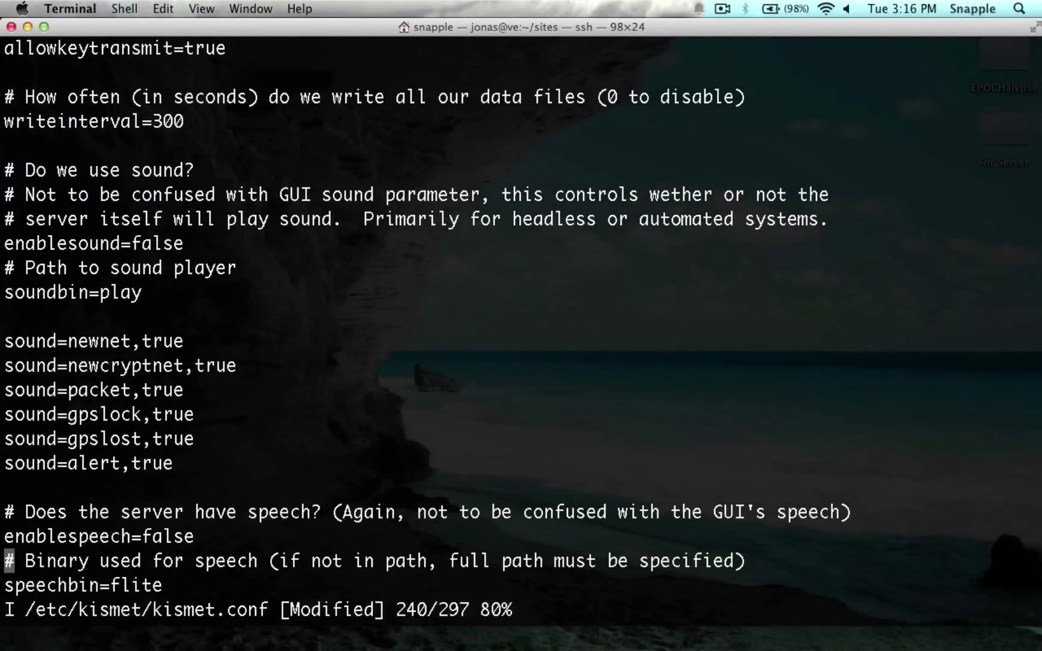
pyautogui.press('Down')
pyautogui.press('Down')
pyautogui.press('Down')
pyautogui.press('Down')
pyautogui.press('Down')
pyautogui.press('Down')
pyautogui.press('Down')
pyautogui.press('Down')
pyautogui.press('Down')
pyautogui.press('Down')
pyautogui.press('Down')
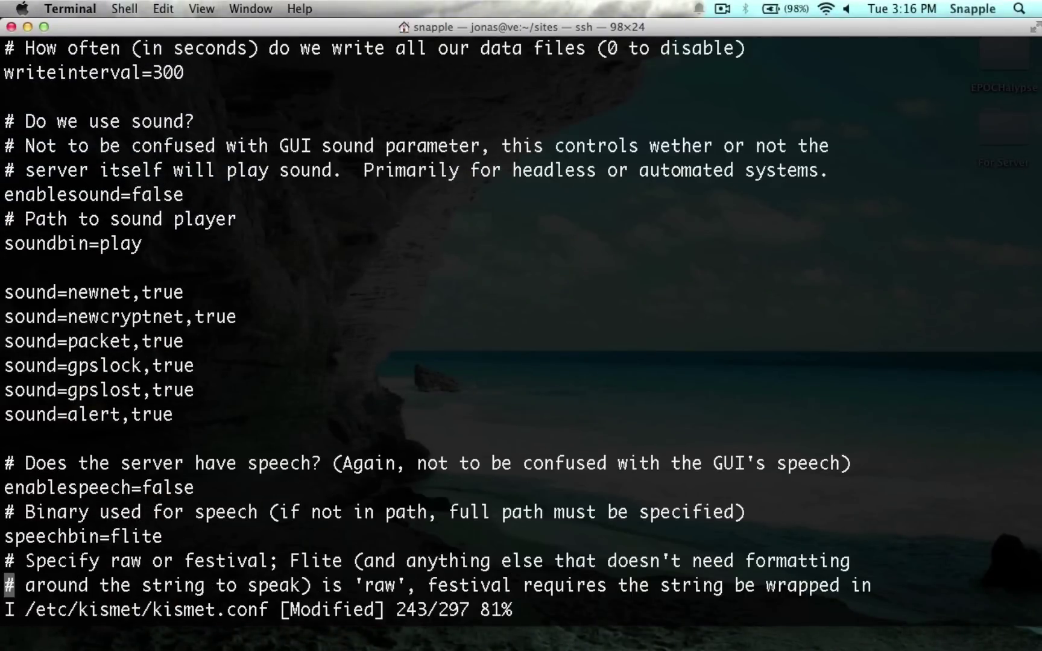
pyautogui.press('Down')
pyautogui.press('Up')
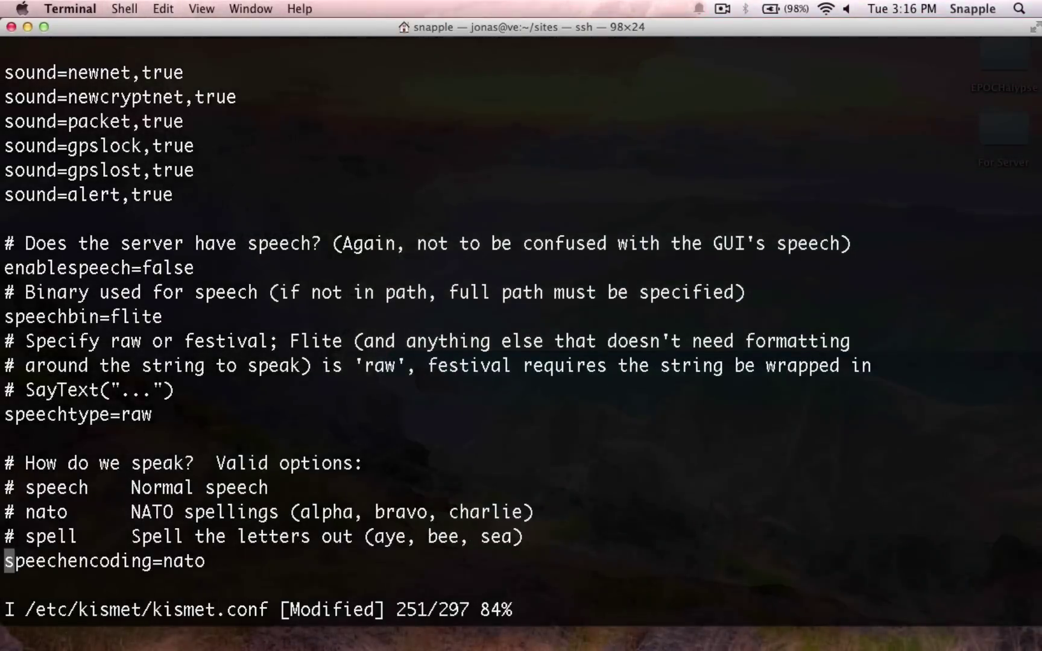
pyautogui.press('Down')
pyautogui.press('Down')
pyautogui.press('Down')
pyautogui.press('Down')
pyautogui.press('Down')
pyautogui.press('Down')
pyautogui.press('Down')
pyautogui.press('Down')
pyautogui.press('Down')
pyautogui.press('Down')
pyautogui.press('Down')
pyautogui.press('Down')
pyautogui.press('Down')
pyautogui.press('Down')
pyautogui.press('Down')
pyautogui.press('Down')
pyautogui.press('Down')
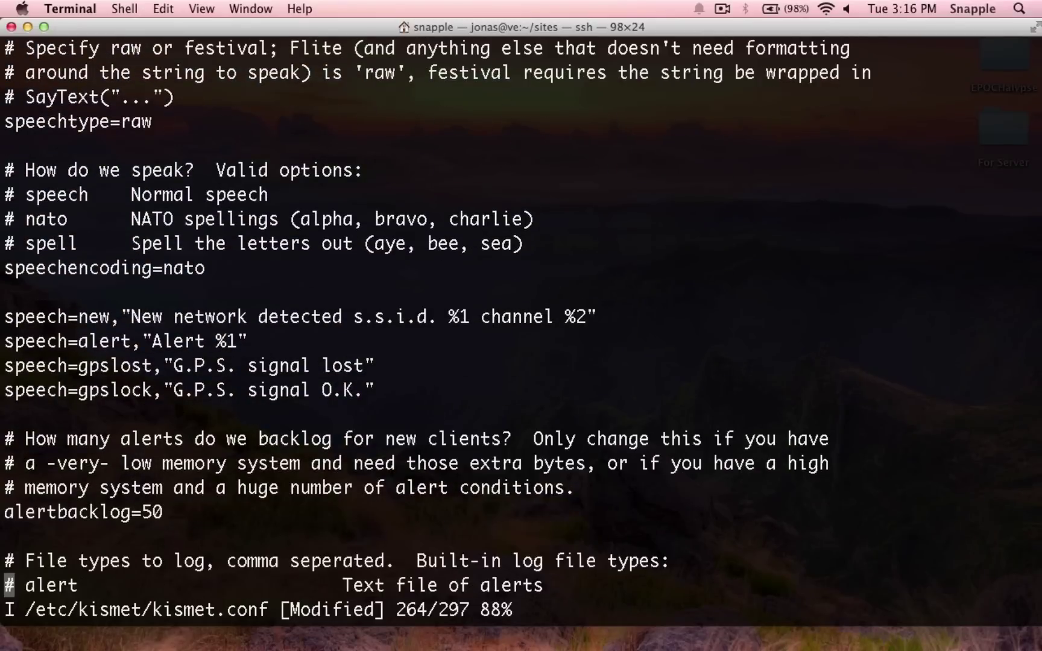
pyautogui.press('Down')
pyautogui.press('Down')
pyautogui.press('Down')
pyautogui.press('Down')
pyautogui.press('Down')
pyautogui.press('Down')
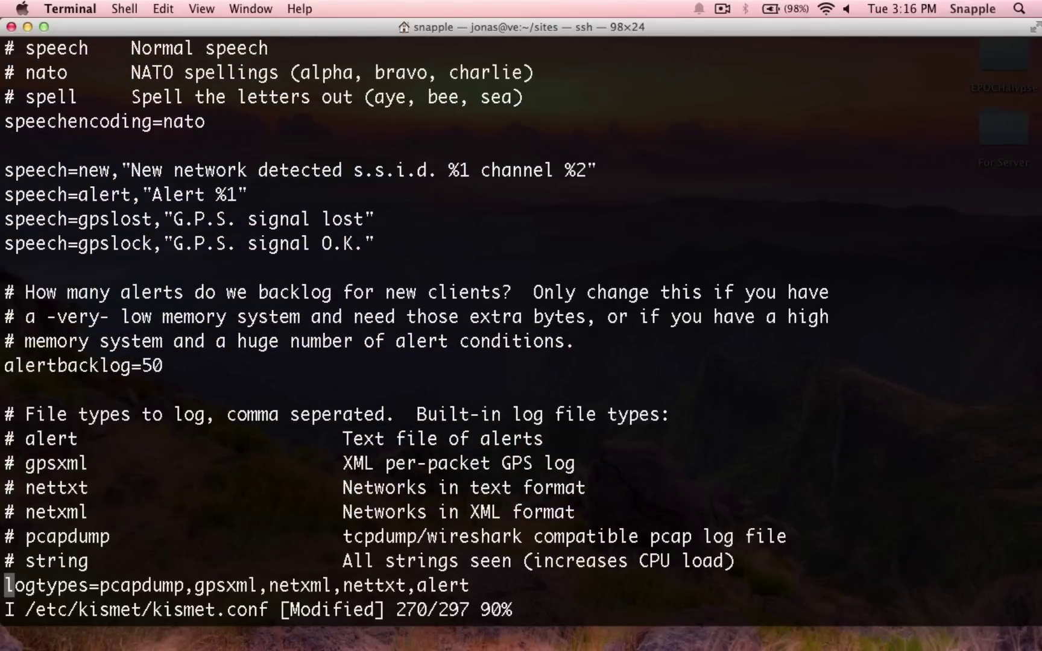
pyautogui.press('Down')
pyautogui.press('Down')
pyautogui.press('Down')
pyautogui.press('Down')
pyautogui.press('Down')
pyautogui.press('Down')
pyautogui.press('Down')
pyautogui.press('Down')
pyautogui.press('Down')
pyautogui.press('Down')
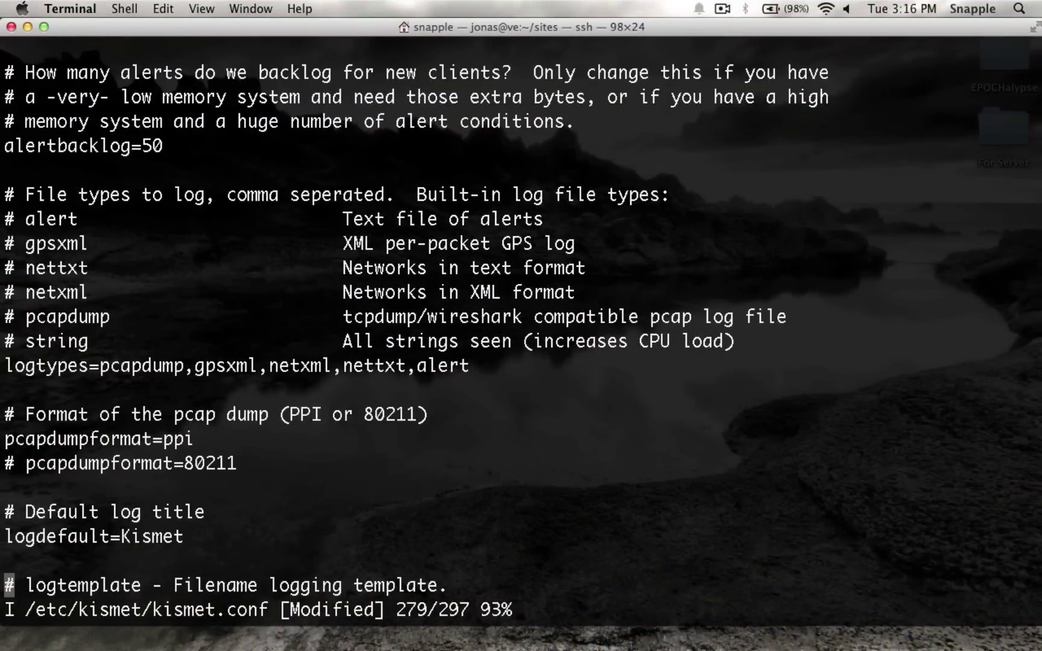
pyautogui.press('Up')
pyautogui.press('Up')
pyautogui.press('Up')
pyautogui.press('Up')
pyautogui.press('Up')
pyautogui.press('Up')
pyautogui.press('Up')
pyautogui.press('Up')
pyautogui.press('Up')
pyautogui.press('Up')
pyautogui.press('Up')
pyautogui.press('Up')
pyautogui.press('Up')
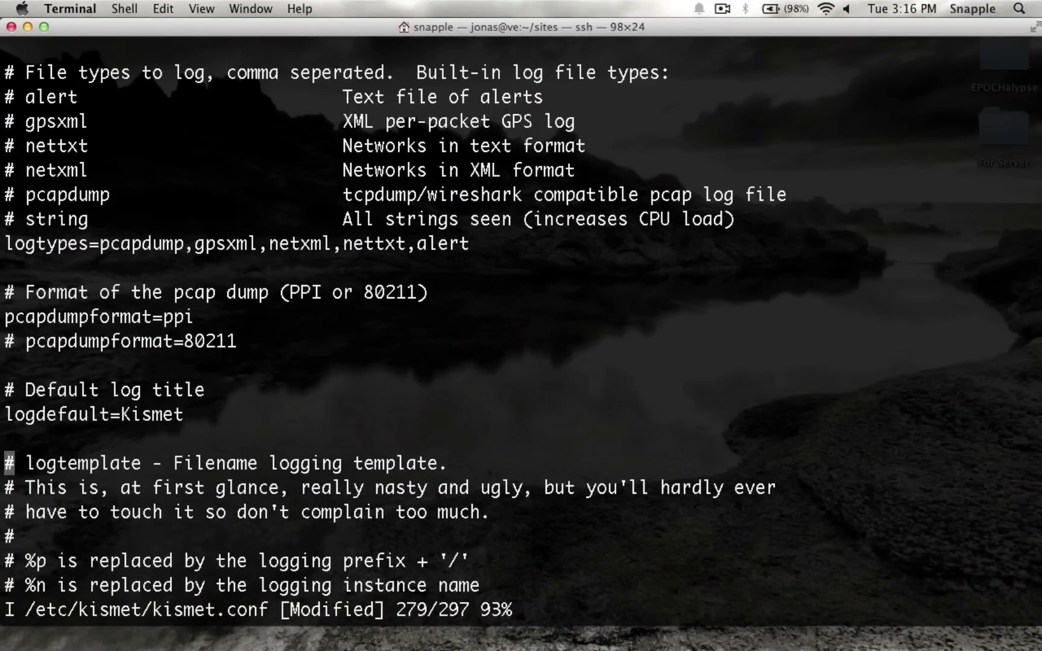
pyautogui.press('Right')
pyautogui.press('Right')
pyautogui.press('Right')
pyautogui.press('Right')
pyautogui.press('Right')
pyautogui.press('Right')
pyautogui.press('Right')
pyautogui.press('Right')
pyautogui.press('Right')
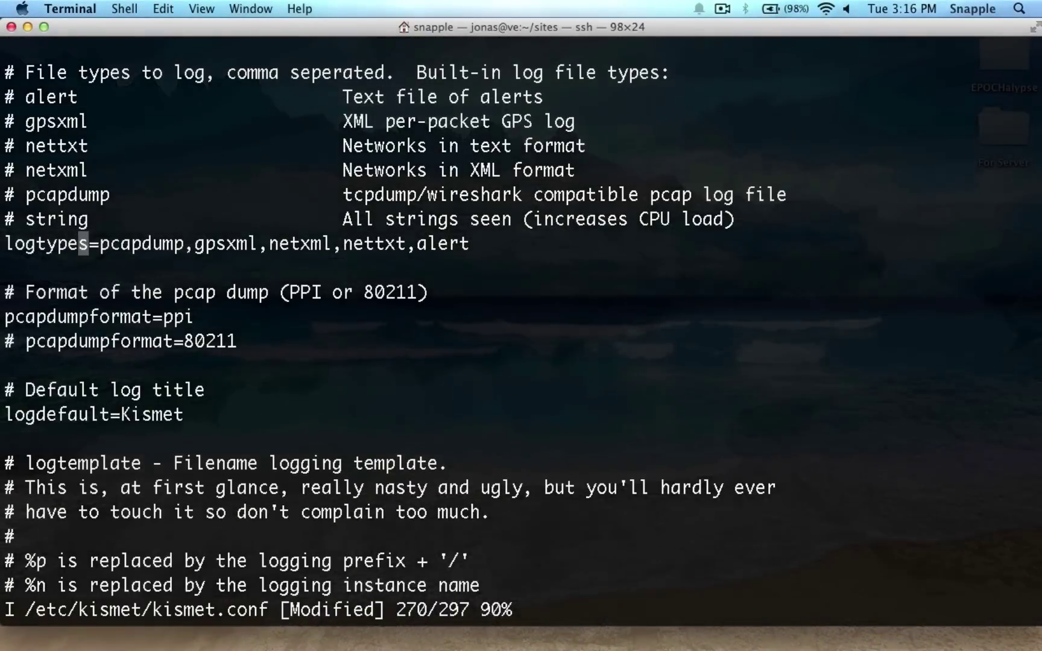
pyautogui.doubleClick(146, 244)
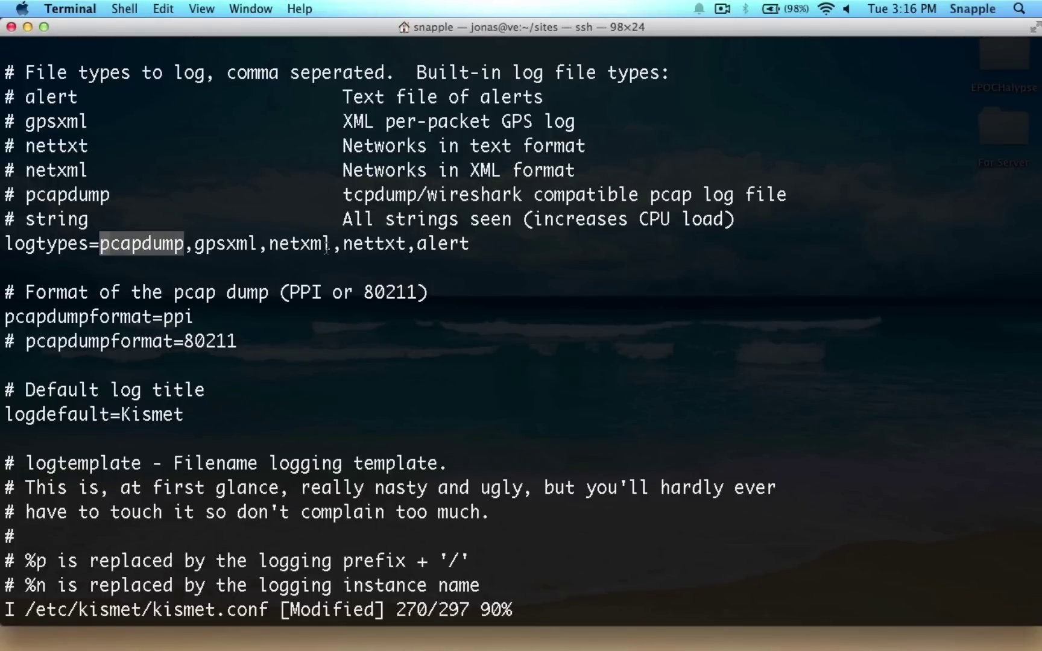
pyautogui.doubleClick(368, 244)
pyautogui.doubleClick(300, 244)
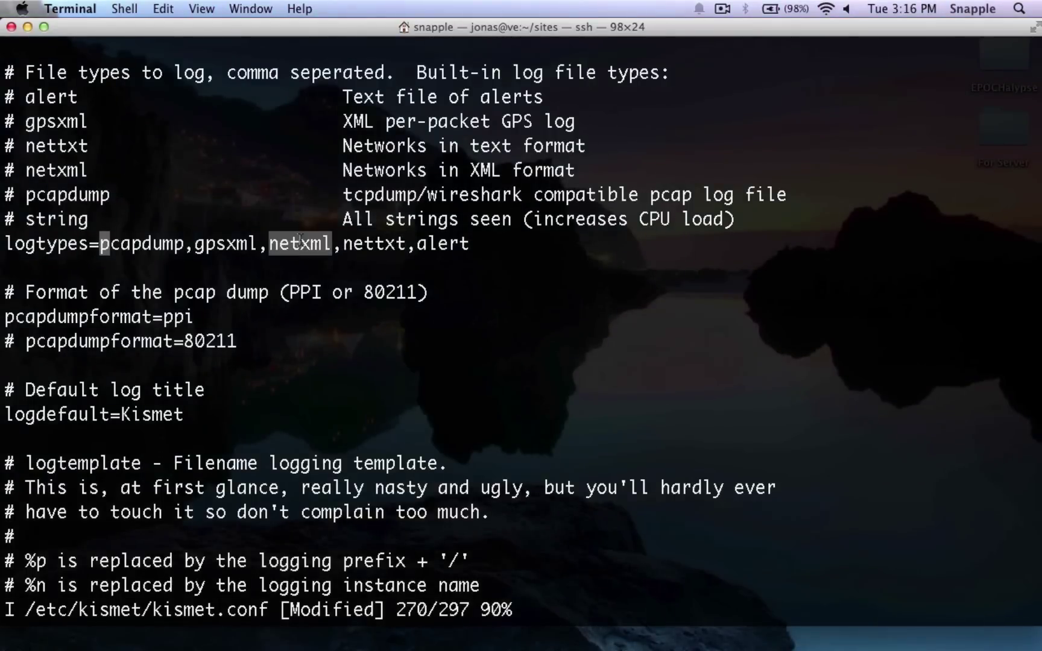
pyautogui.press('Down')
pyautogui.press('Down')
pyautogui.press('Down')
pyautogui.press('Down')
pyautogui.press('Down')
pyautogui.press('Down')
pyautogui.press('Down')
pyautogui.press('Down')
pyautogui.press('Down')
pyautogui.press('Down')
pyautogui.press('Down')
pyautogui.press('Down')
pyautogui.press('Down')
pyautogui.press('Down')
pyautogui.press('Down')
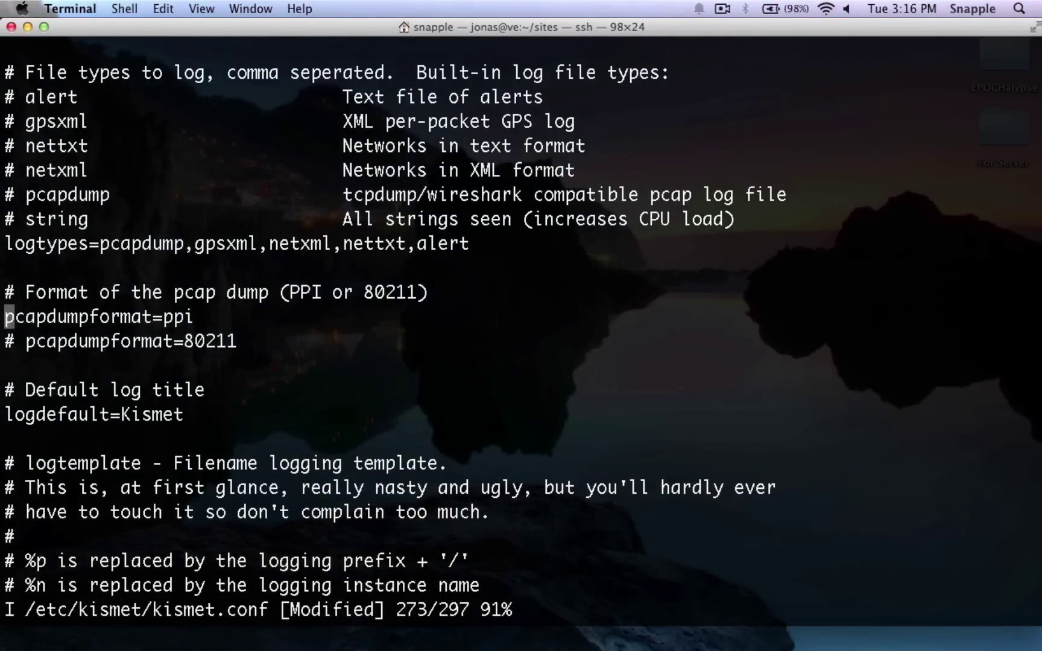
pyautogui.press('Down')
pyautogui.press('Down')
pyautogui.press('Down')
pyautogui.press('Down')
pyautogui.press('Down')
pyautogui.press('Down')
pyautogui.press('Down')
pyautogui.press('Down')
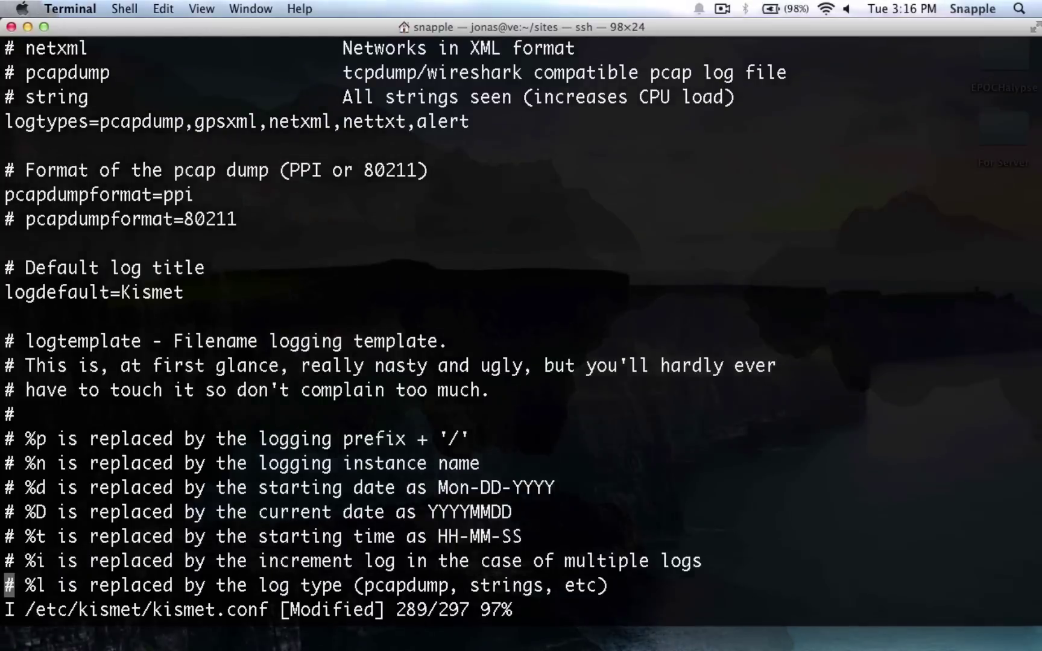
pyautogui.press('Down')
pyautogui.press('Down')
pyautogui.press('Down')
pyautogui.press('Down')
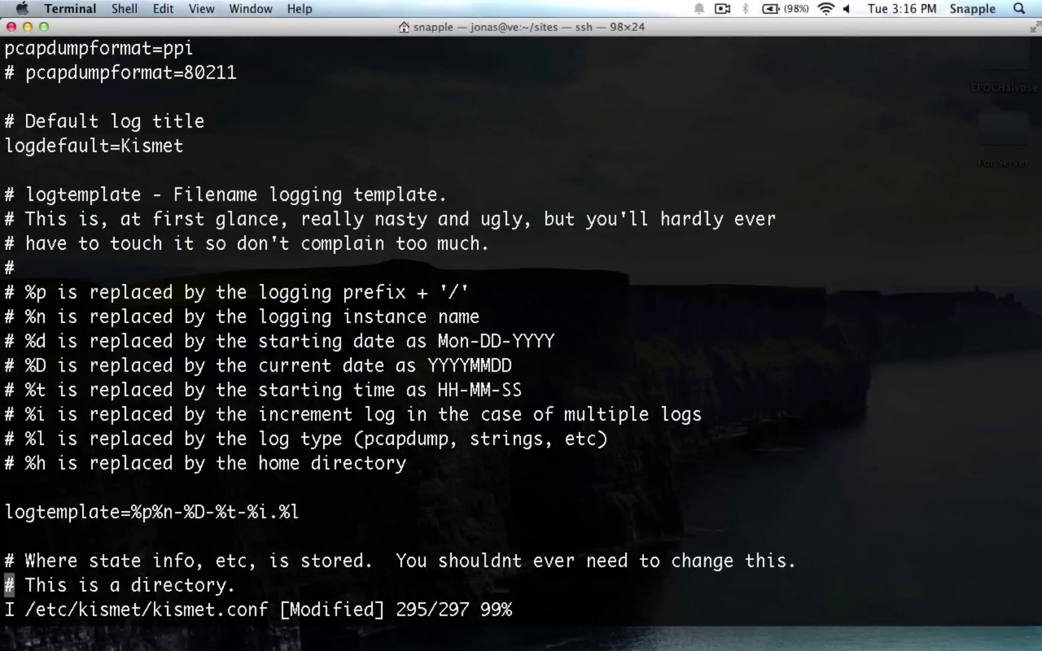
pyautogui.press('Up')
pyautogui.press('Up')
pyautogui.press('Up')
pyautogui.press('Up')
pyautogui.press('Up')
pyautogui.press('Up')
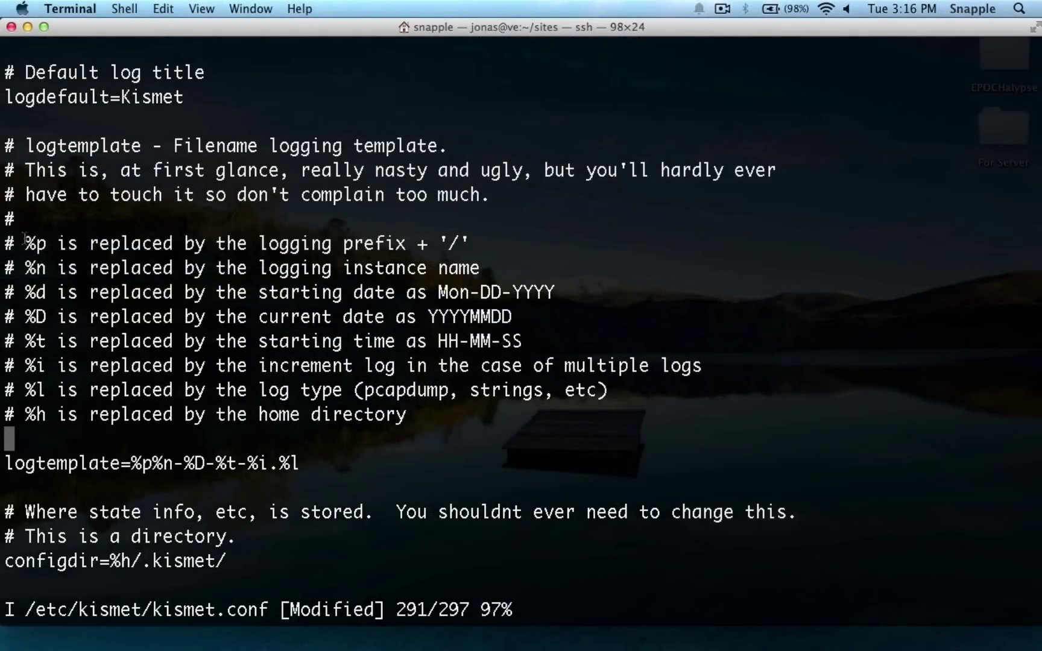
pyautogui.moveTo(24, 239); pyautogui.dragTo(73, 245)
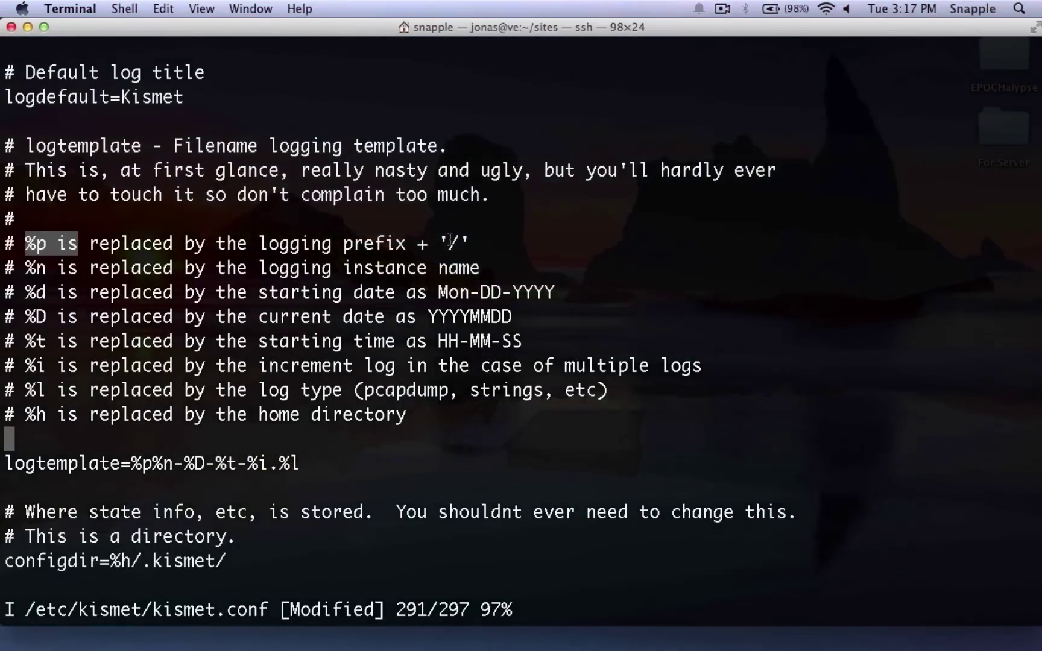
pyautogui.moveTo(448, 243); pyautogui.dragTo(460, 243)
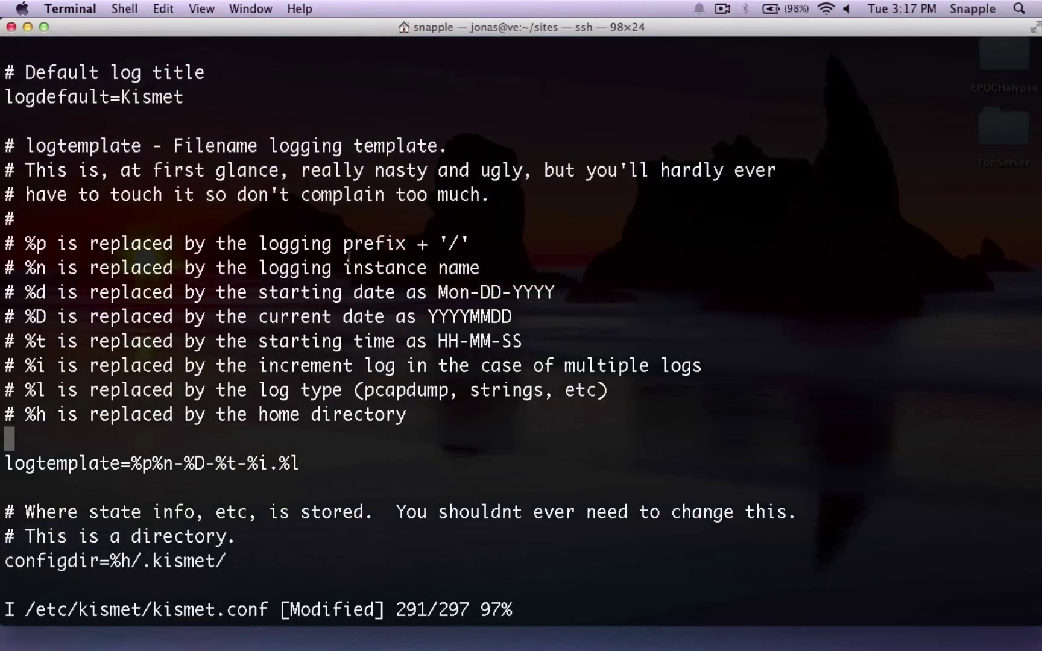
# Change the kismet.conf log prefix from logprefix=/sd to logprefix=/sd/.kismet.
pyautogui.scroll(20, 348, 258)
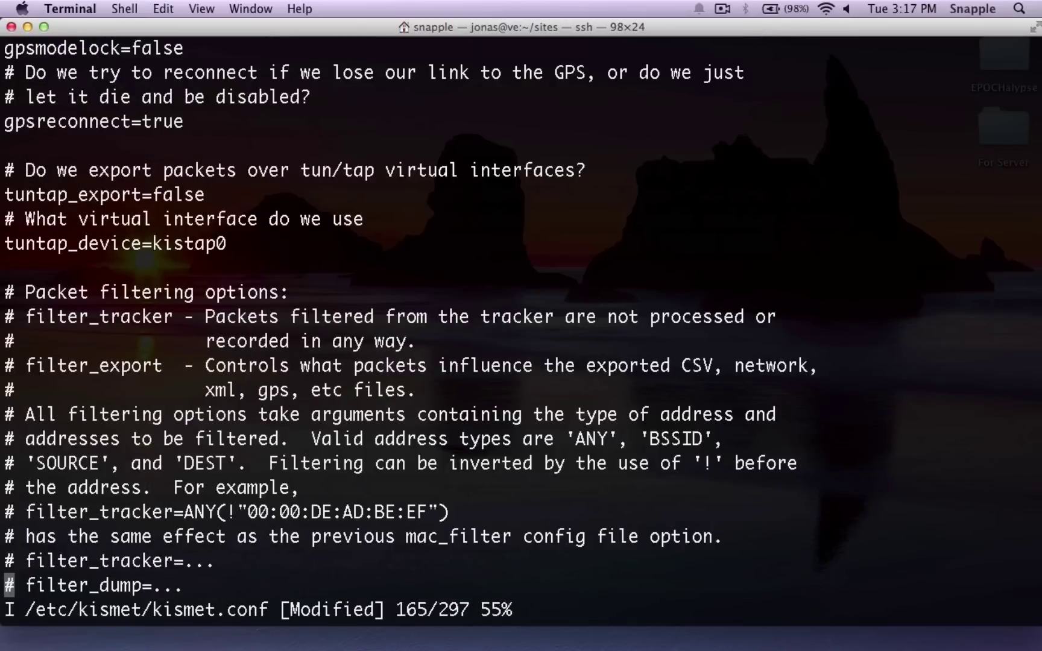
pyautogui.scroll(15, 521, 325)
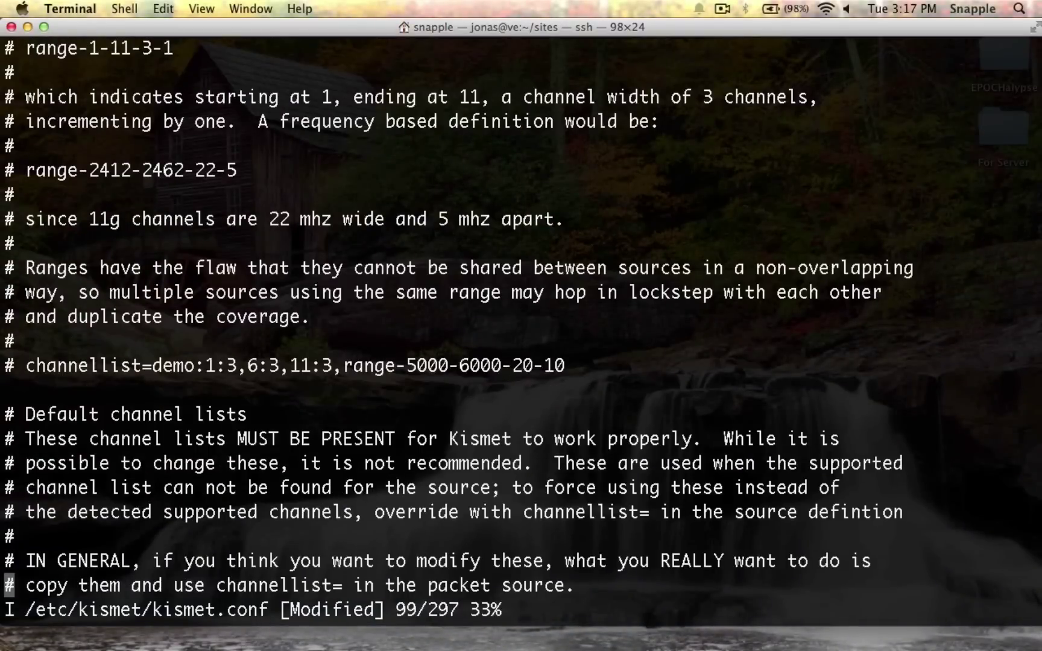
pyautogui.scroll(20, 521, 326)
pyautogui.press('Up')
pyautogui.press('Up')
pyautogui.press('Up')
pyautogui.press('Up')
pyautogui.press('Up')
pyautogui.press('Up')
pyautogui.press('Up')
pyautogui.press('Up')
pyautogui.press('Up')
pyautogui.press('Up')
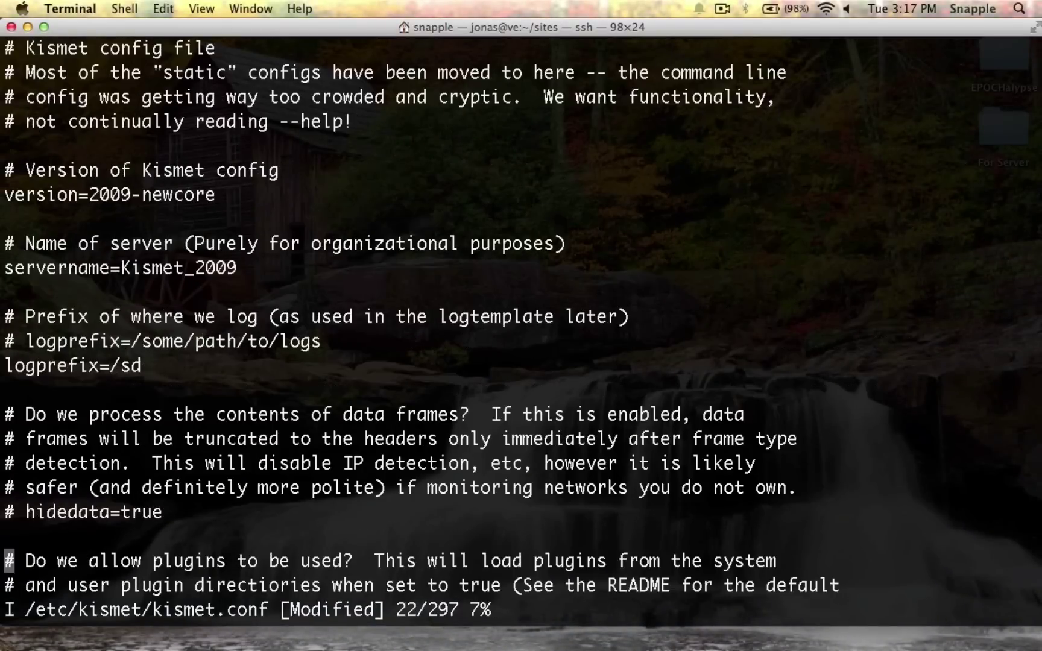
pyautogui.press('Right')
pyautogui.press('Down')
pyautogui.press('Right')
pyautogui.press('Right')
pyautogui.press('Right')
pyautogui.press('Right')
pyautogui.press('Right')
pyautogui.press('Right')
pyautogui.press('Right')
pyautogui.press('Right')
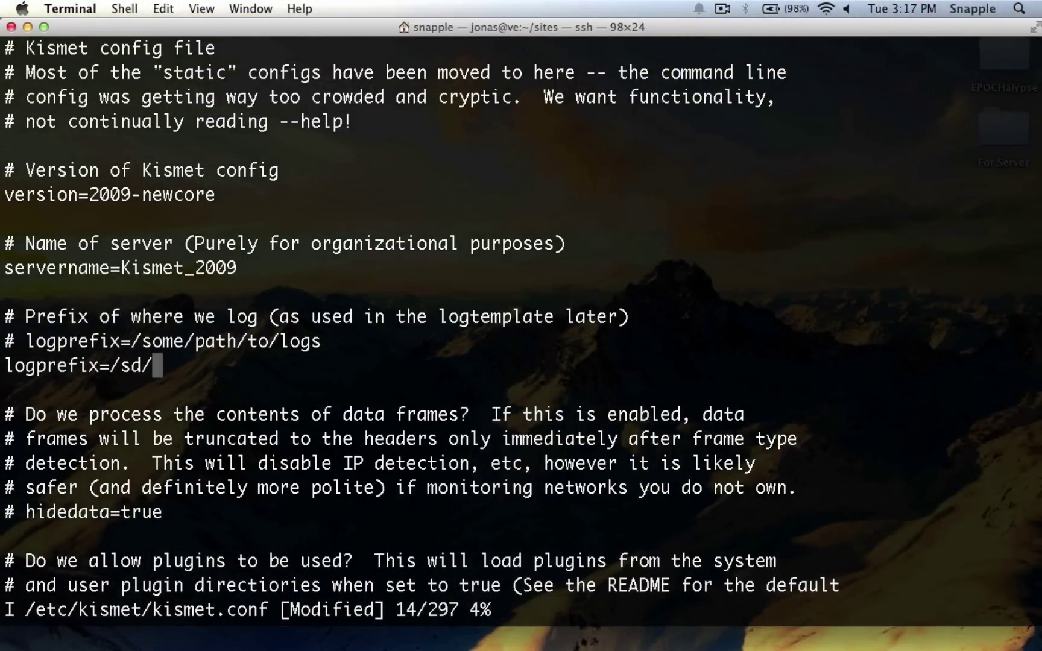
pyautogui.write('ismet')
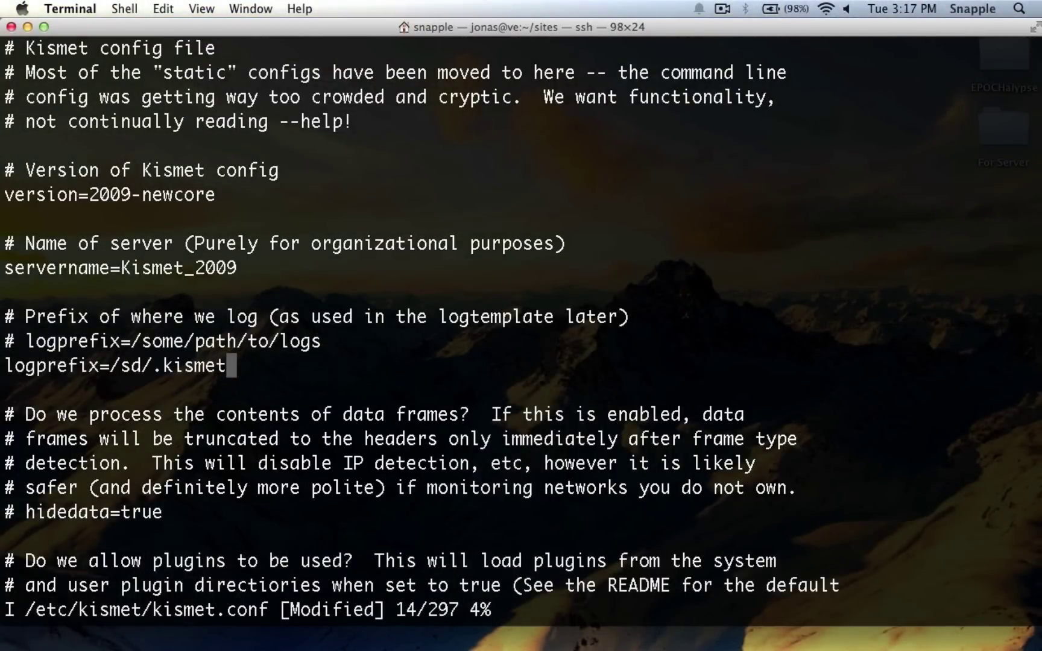
# Page down through kismet.conf toward the logging template settings.
pyautogui.press('Down')
pyautogui.press('Down')
pyautogui.press('Down')
pyautogui.press('Down')
pyautogui.press('Down')
pyautogui.press('Down')
pyautogui.press('Down')
pyautogui.press('Down')
pyautogui.press('Down')
pyautogui.press('Down')
pyautogui.press('Down')
pyautogui.press('Down')
pyautogui.press('Down')
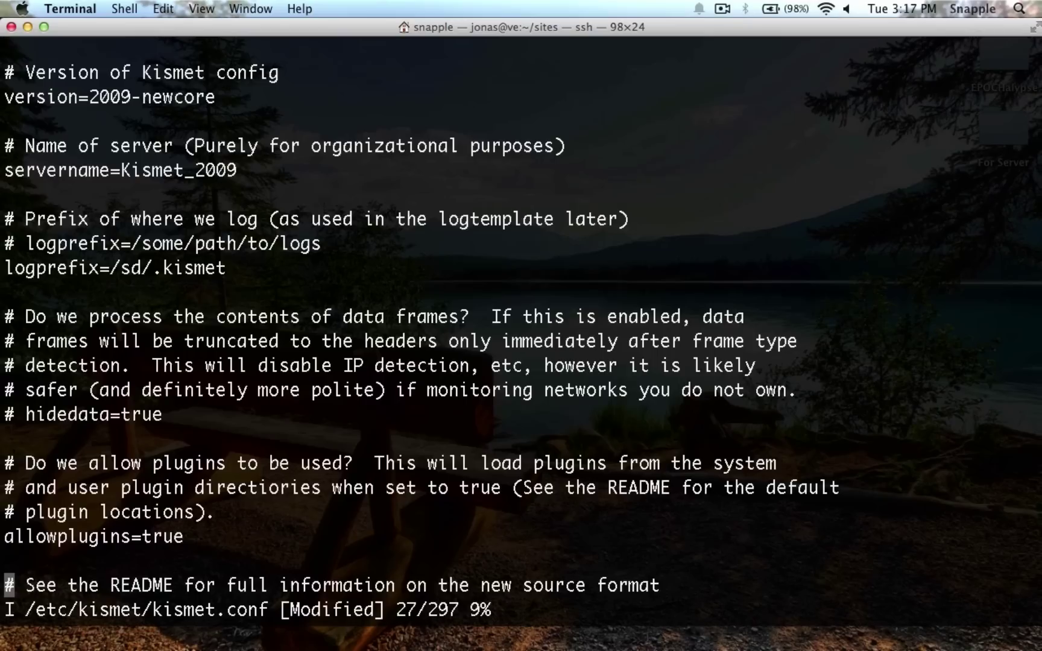
pyautogui.press('pagedown')
pyautogui.press('pagedown')
pyautogui.press('pagedown')
pyautogui.press('pagedown')
pyautogui.press('pagedown')
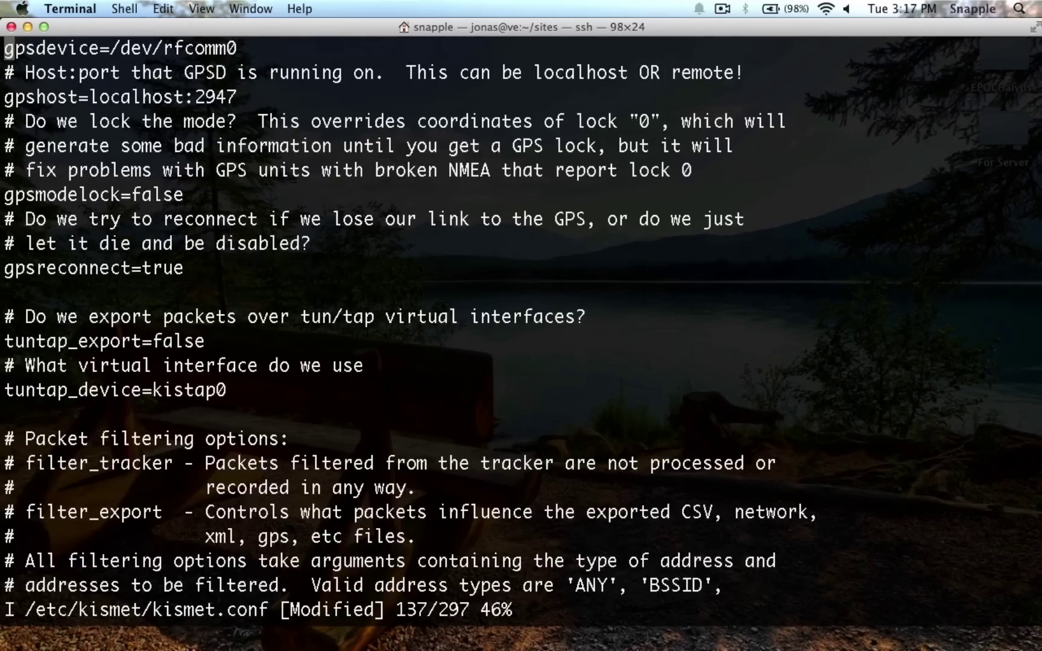
pyautogui.press('pagedown')
pyautogui.press('pagedown')
pyautogui.press('pagedown')
pyautogui.press('pagedown')
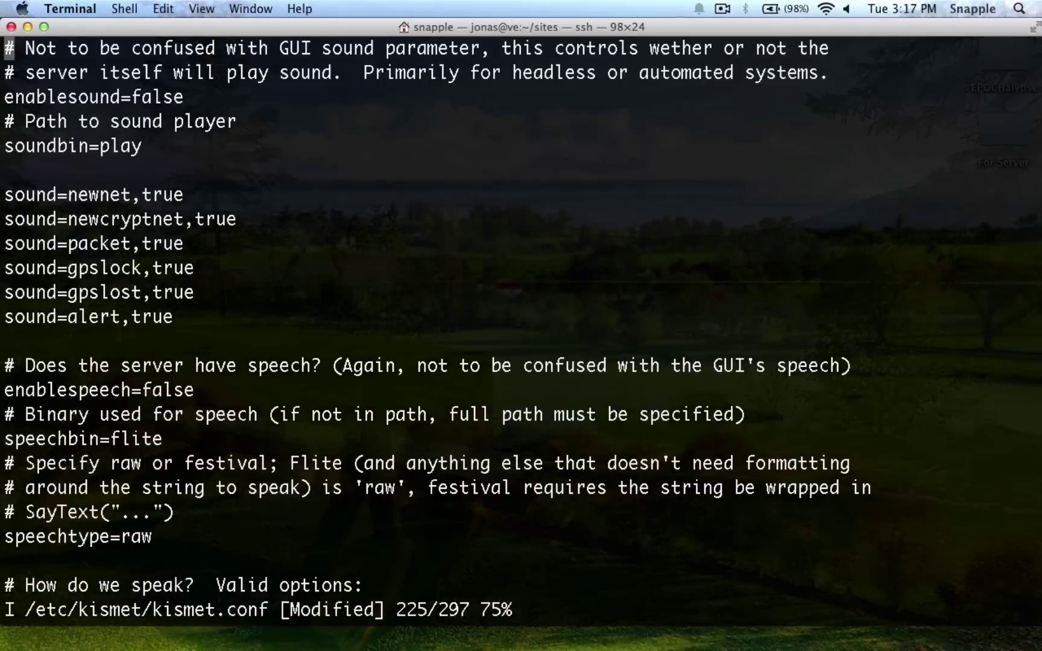
pyautogui.press('pagedown')
# Delete '-%t' from the logtemplate so it reads %p%n-%D-%i.%l, then leave insert mode.
pyautogui.press('pagedown')
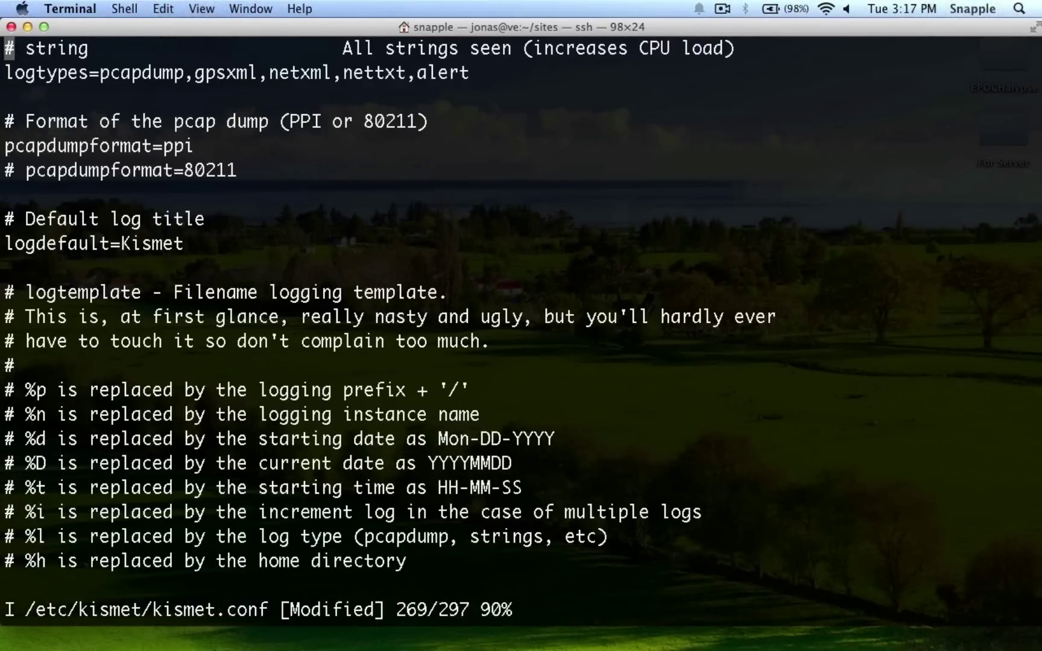
pyautogui.press('pagedown')
pyautogui.press('Up')
pyautogui.press('Up')
pyautogui.press('Up')
pyautogui.press('Up')
pyautogui.press('Up')
pyautogui.press('Up')
pyautogui.press('Up')
pyautogui.press('Up')
pyautogui.press('Up')
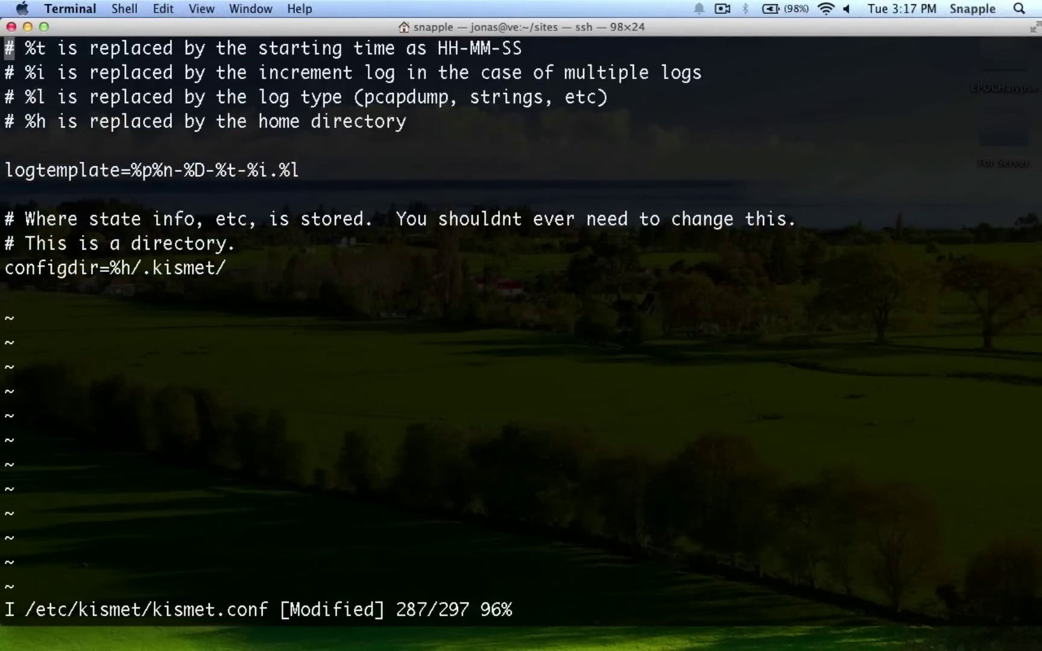
pyautogui.press('Down')
pyautogui.press('Down')
pyautogui.press('Down')
pyautogui.press('Down')
pyautogui.press('Down')
pyautogui.press('Down')
pyautogui.press('Down')
pyautogui.press('Down')
pyautogui.press('Down')
pyautogui.press('Down')
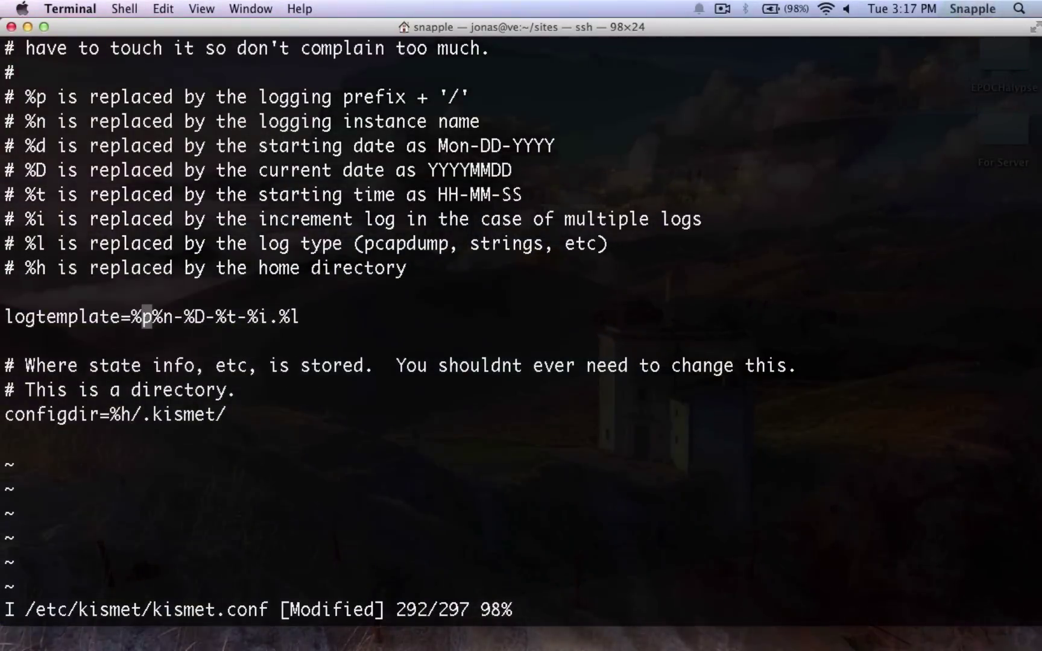
pyautogui.press('Right')
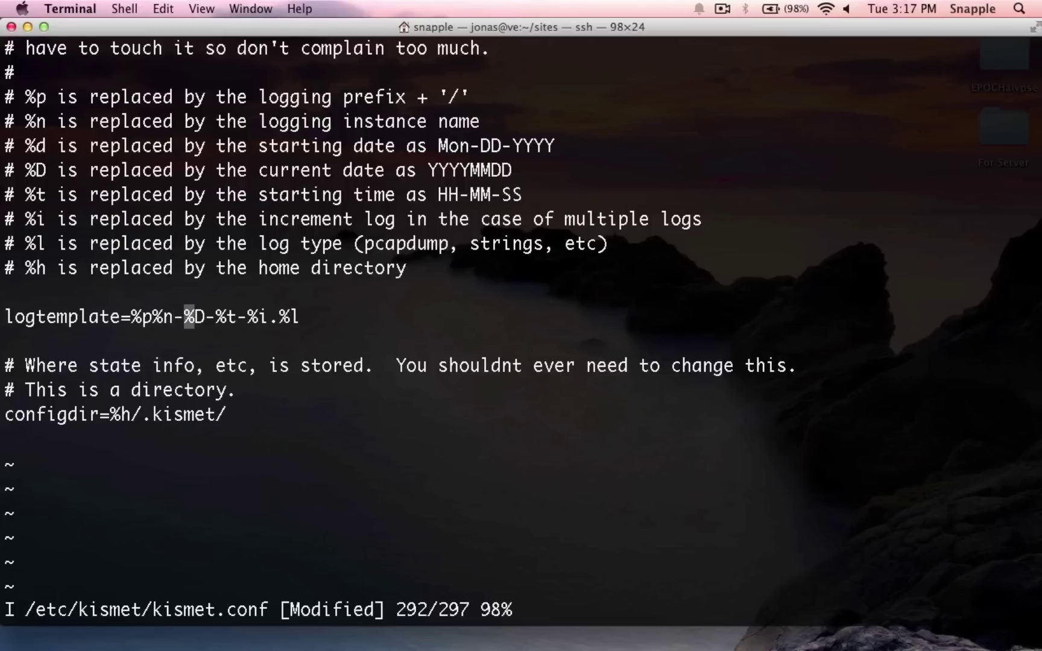
pyautogui.click(210, 316)
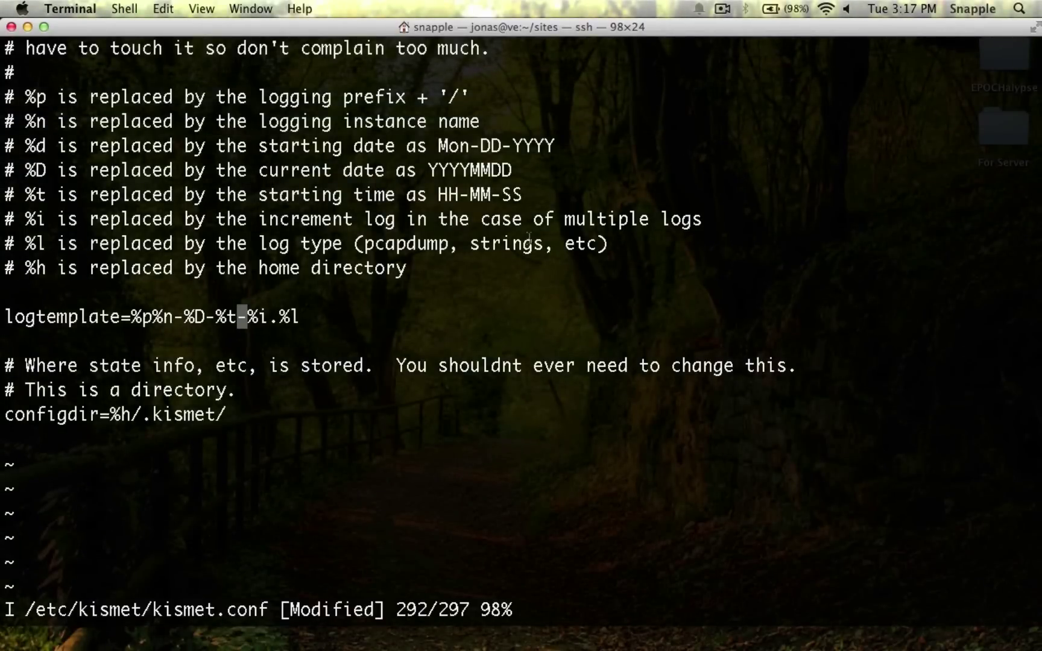
pyautogui.press('BackSpace')
pyautogui.press('BackSpace')
pyautogui.press('BackSpace')
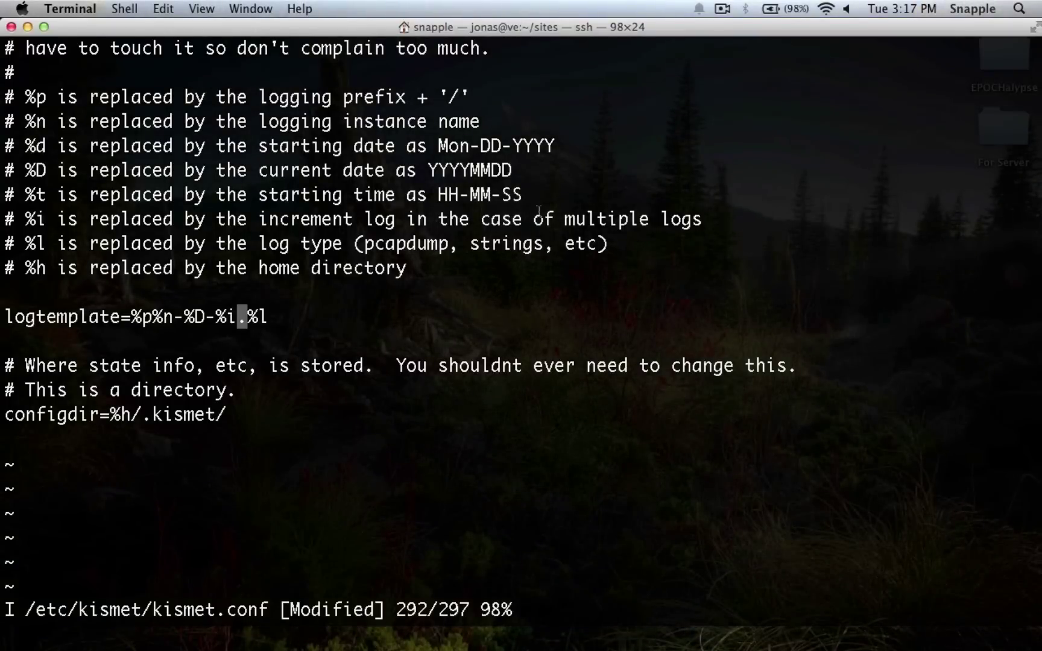
pyautogui.press('Right')
pyautogui.press('Right')
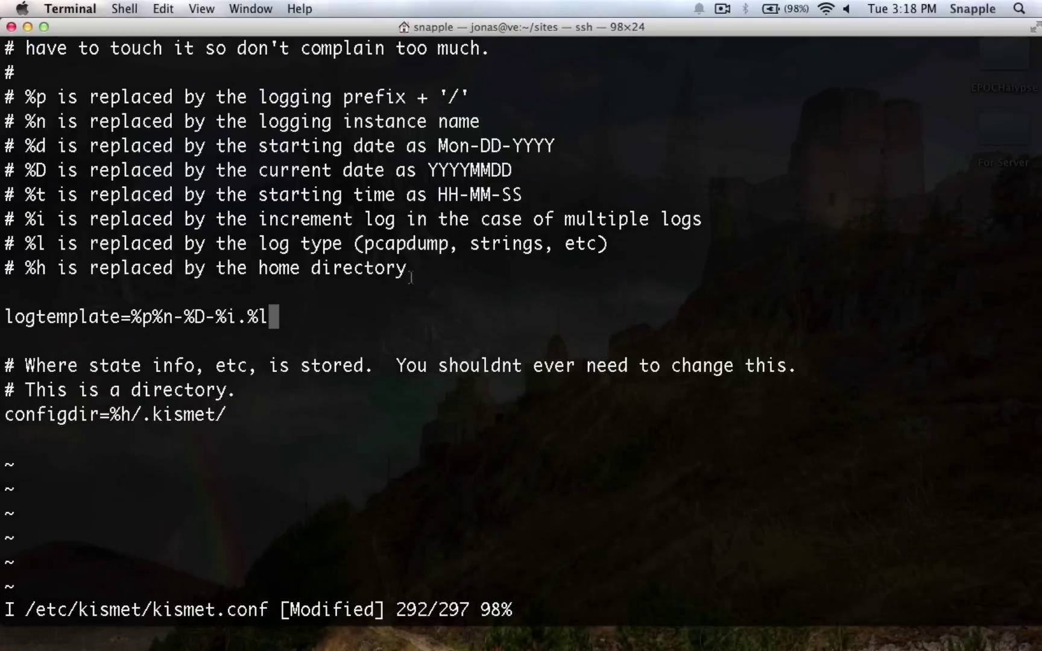
pyautogui.press('Down')
pyautogui.press('Down')
pyautogui.press('Down')
pyautogui.press('Down')
pyautogui.press('Down')
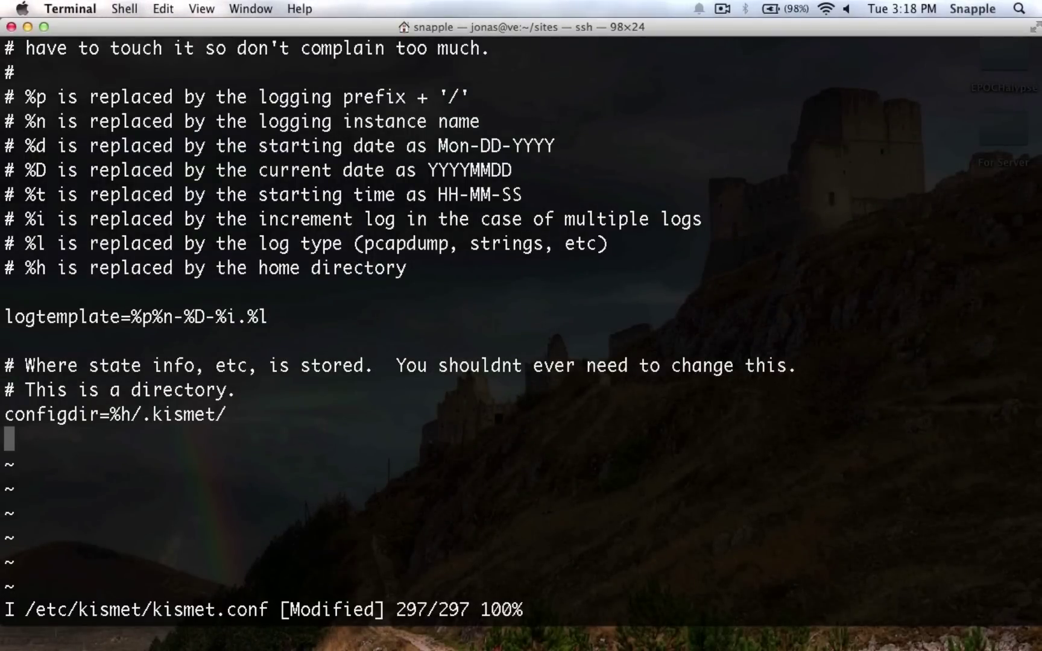
pyautogui.press('Escape')
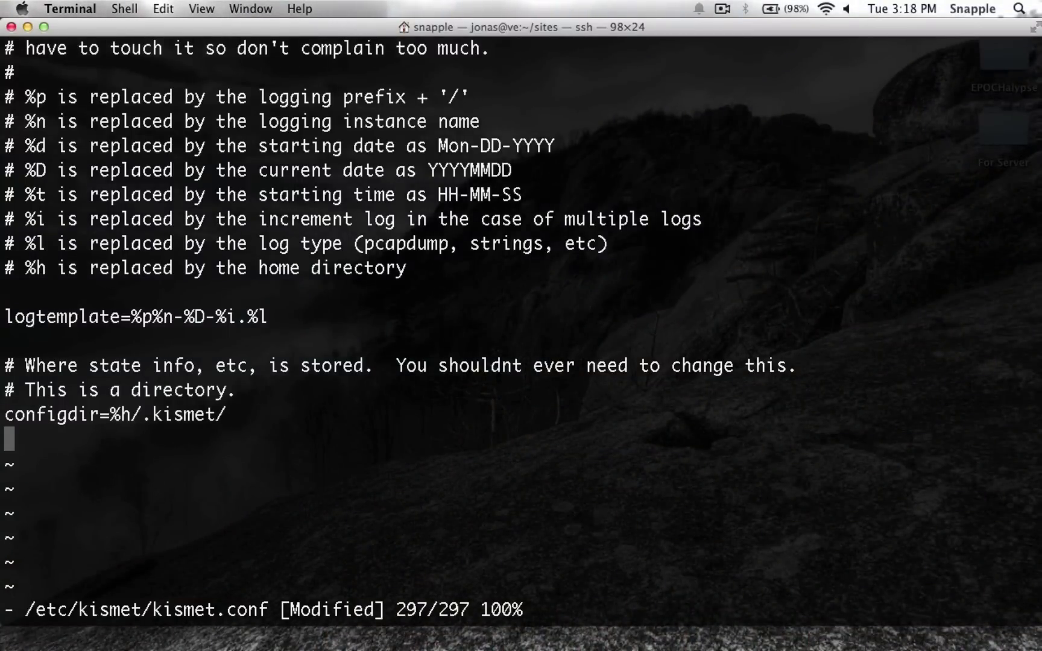
pyautogui.hotkey('shift', ';')
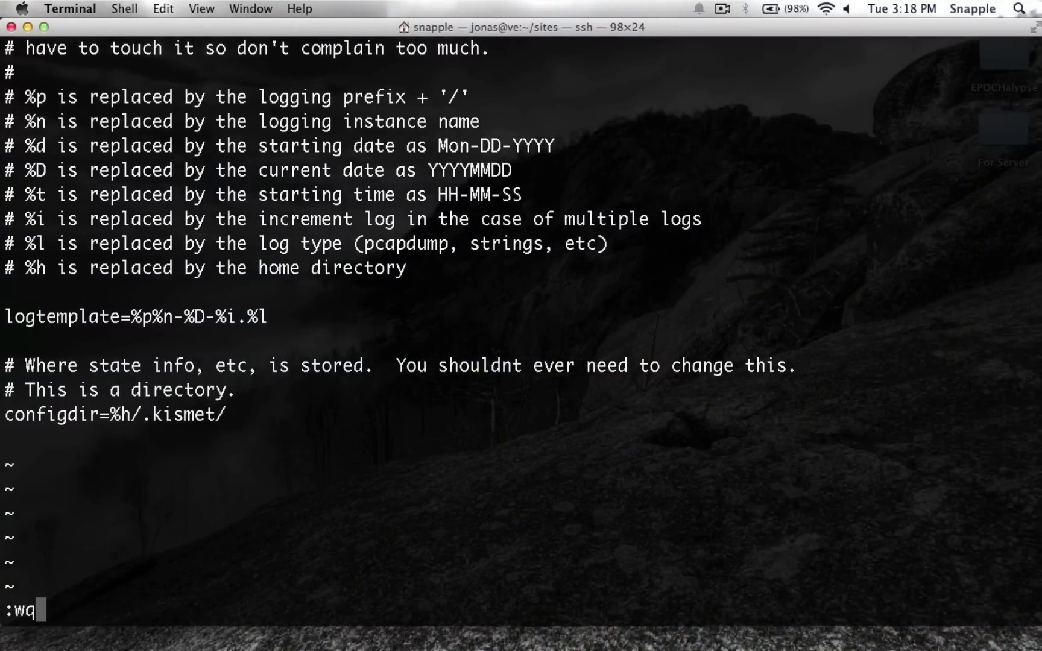
# Save and quit kismet.conf with :wq, then list /sd including hidden entries.
pyautogui.write('wq')
pyautogui.press('Return')
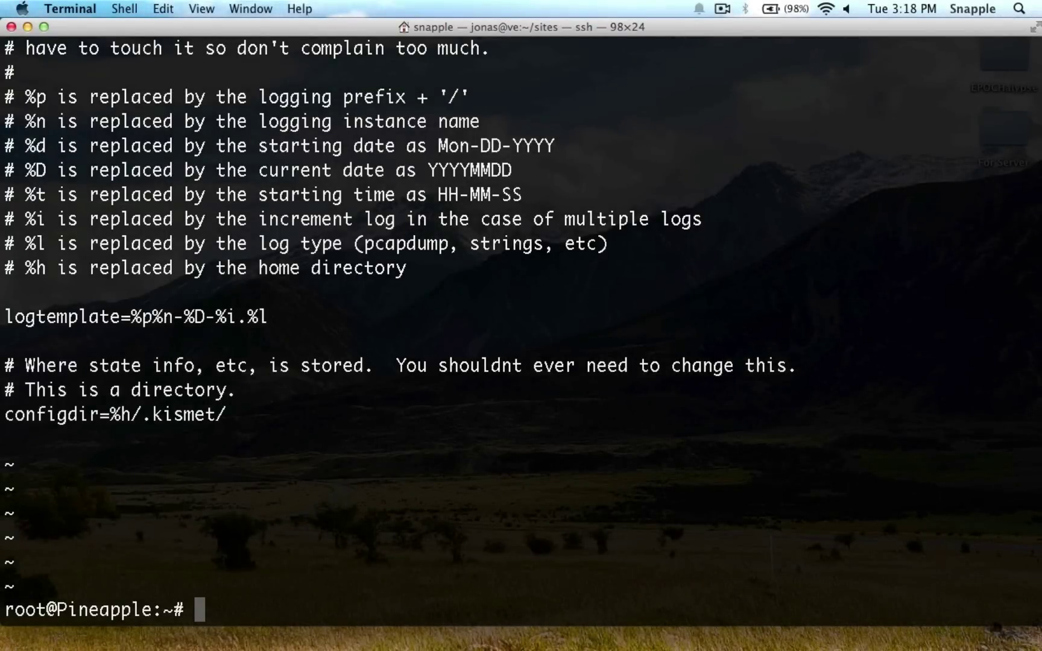
pyautogui.write('cd /sd')
pyautogui.press('Return')
pyautogui.write('ls')
pyautogui.press('Return')
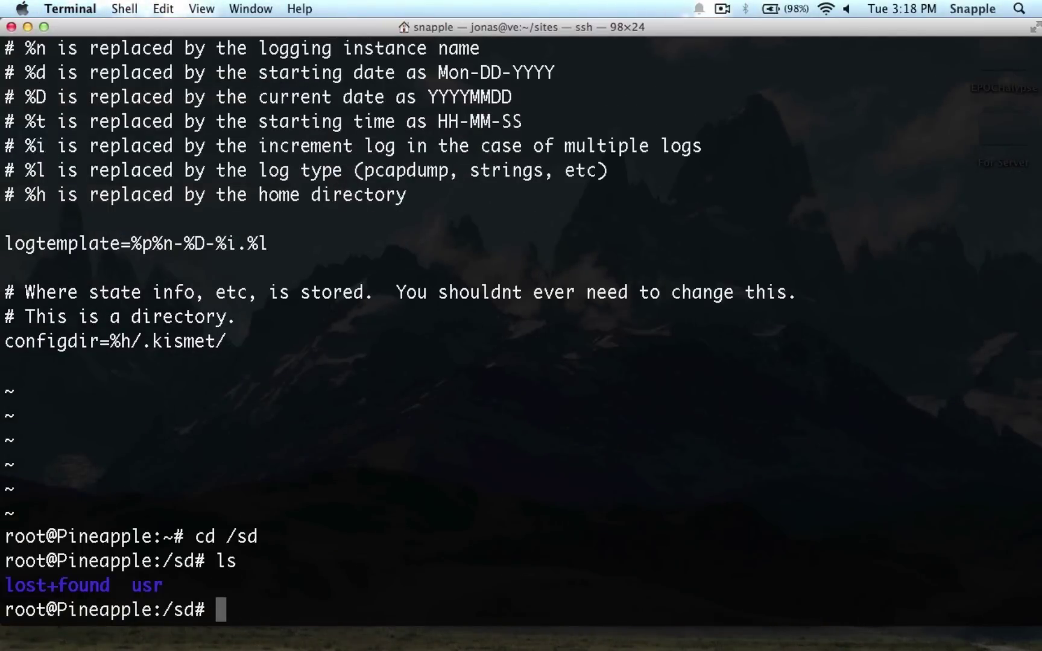
pyautogui.write('ls -a')
pyautogui.press('Return')
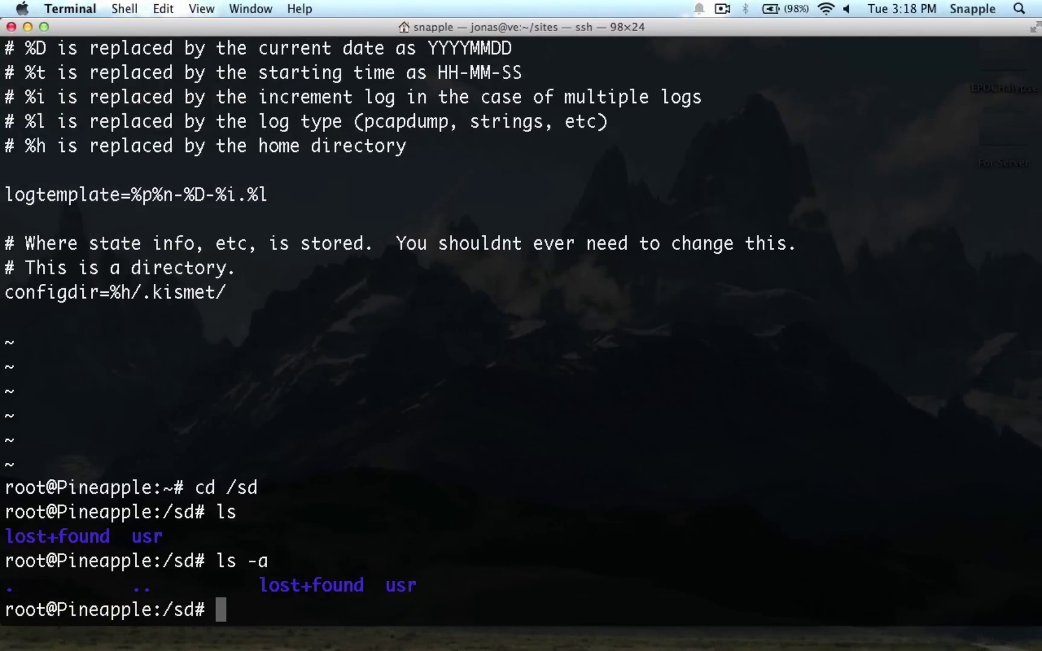
# Create the hidden .kismet folder in /sd and confirm it with ls -a.
pyautogui.write('mkdir .is')
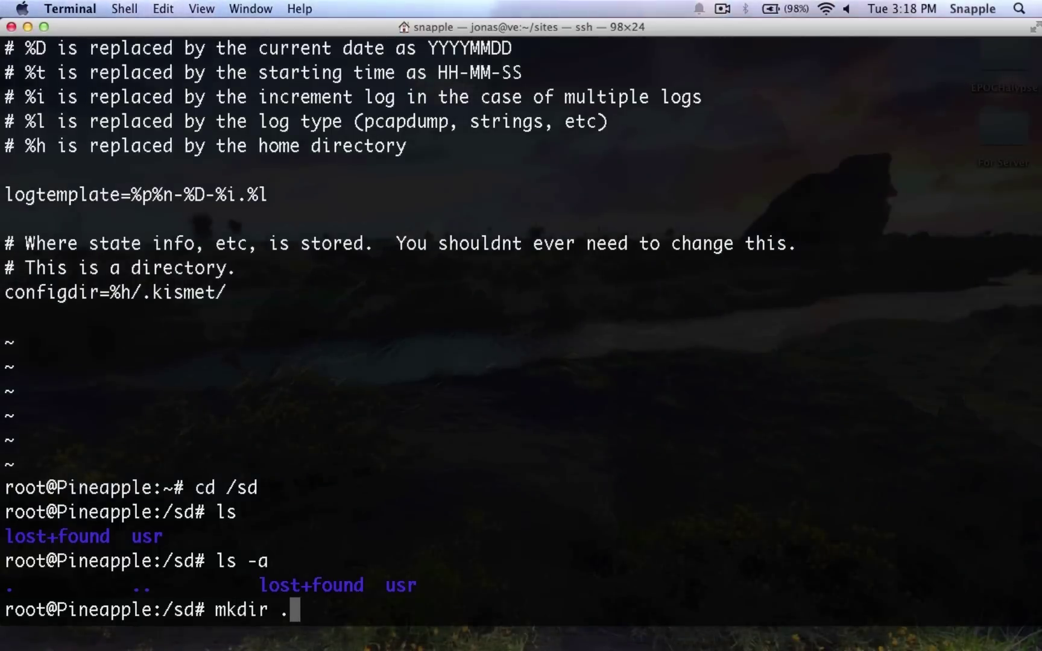
pyautogui.press('BackSpace')
pyautogui.press('BackSpace')
pyautogui.write('kismet')
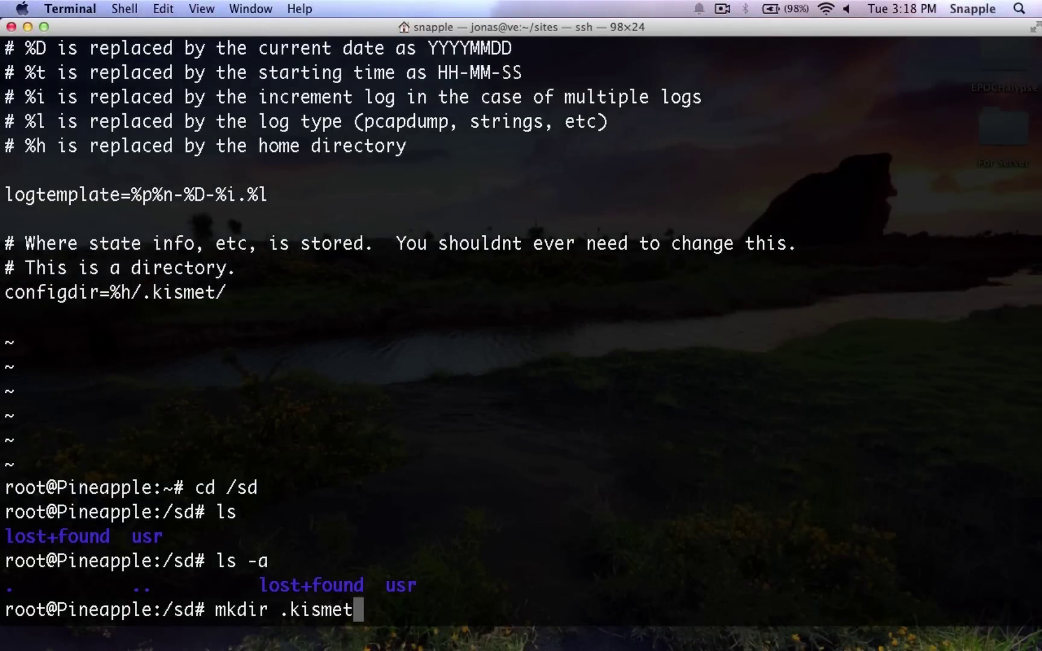
pyautogui.press('Return')
pyautogui.write('ls')
pyautogui.press('Return')
pyautogui.write('ls -a')
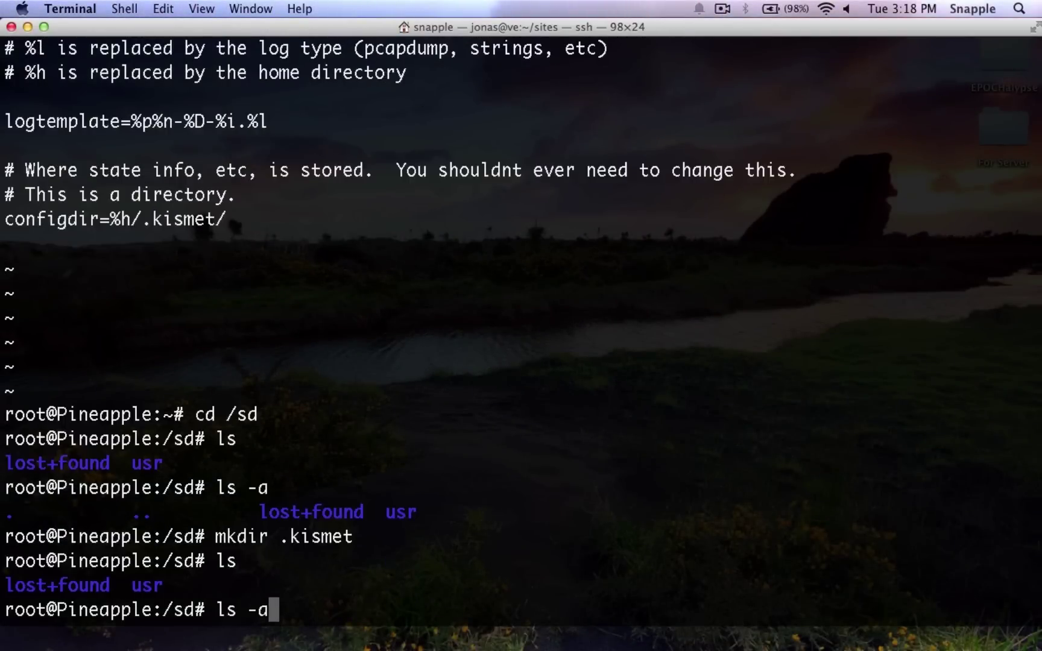
pyautogui.press('Return')
# Start kismet_server for a trial run, then stop it with Ctrl+C.
pyautogui.write('ki')
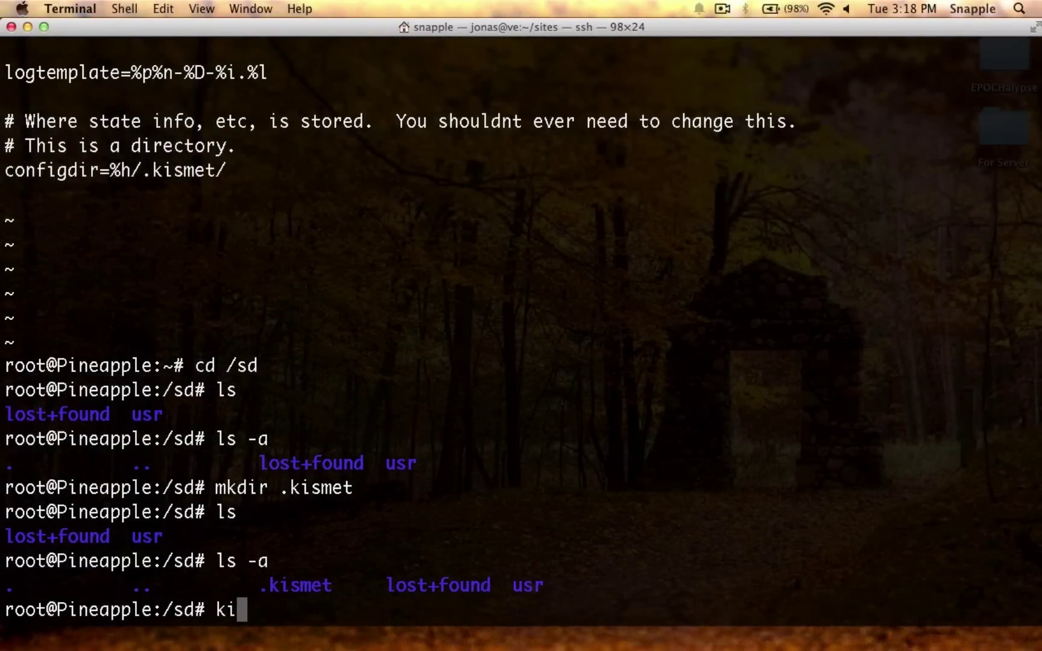
pyautogui.write('smet_server')
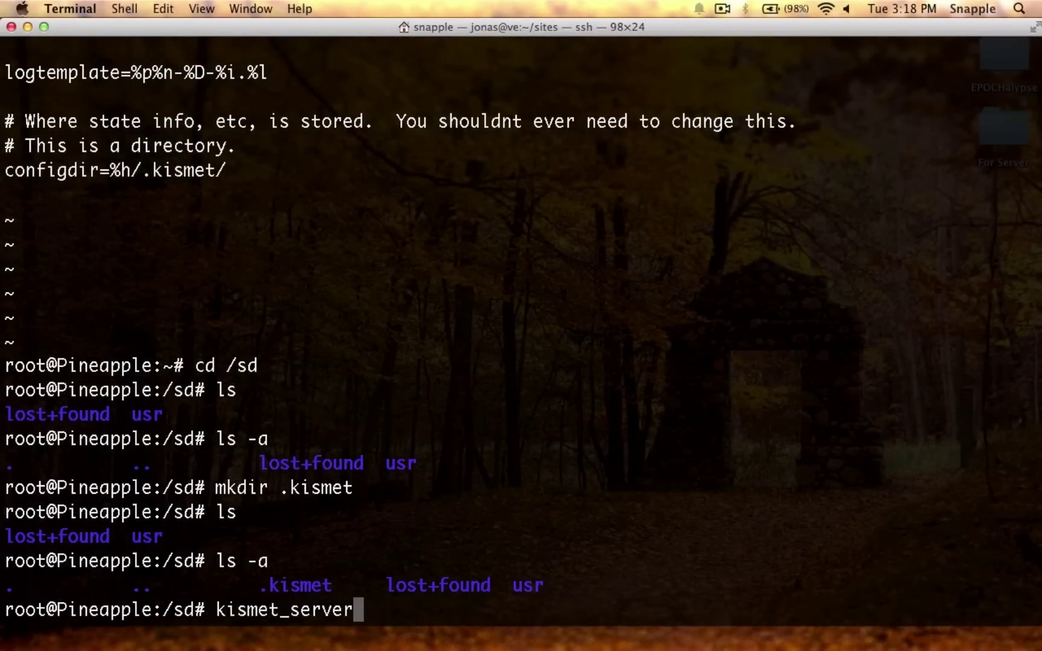
pyautogui.press('Return')
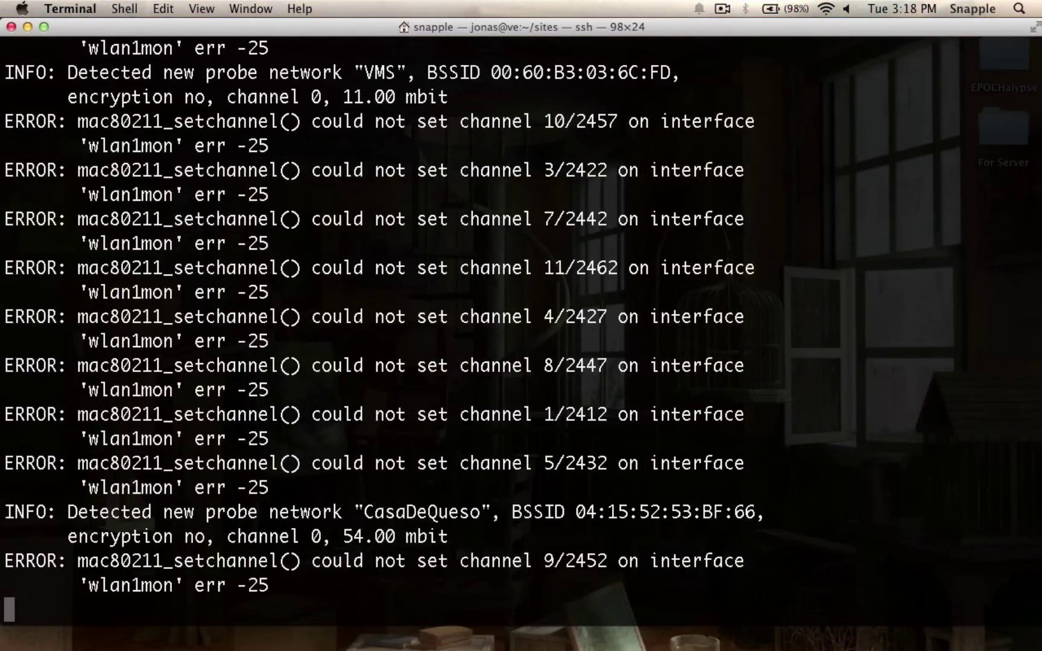
pyautogui.hotkey('ctrl', 'c')
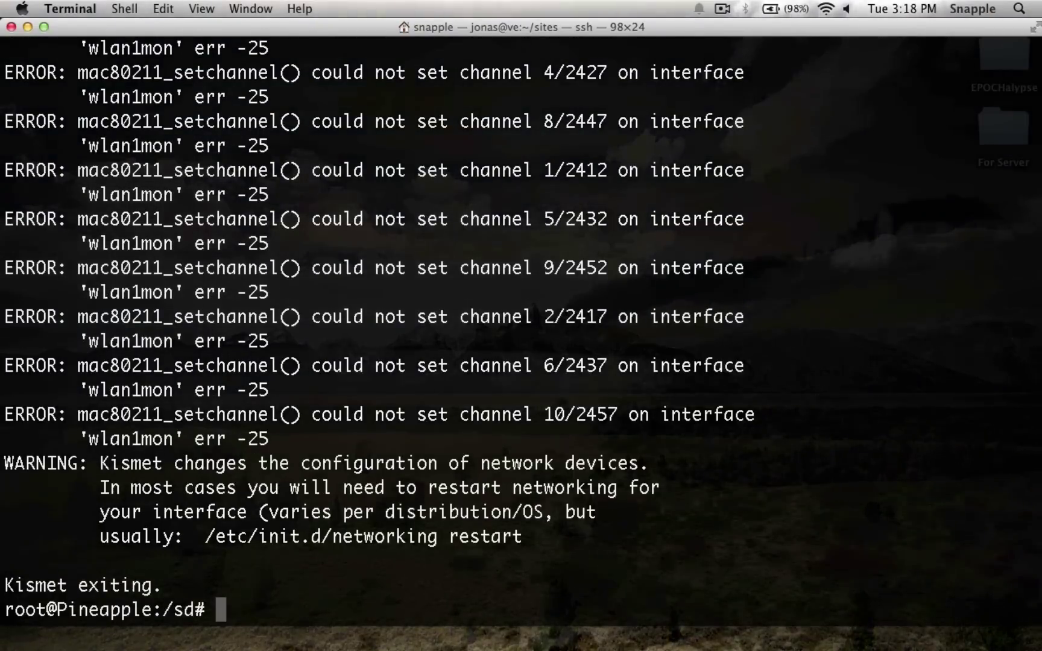
# Take wlan1 down and enter the iwconfig command to set wlan1 to monitor mode.
pyautogui.write('ifconfig')
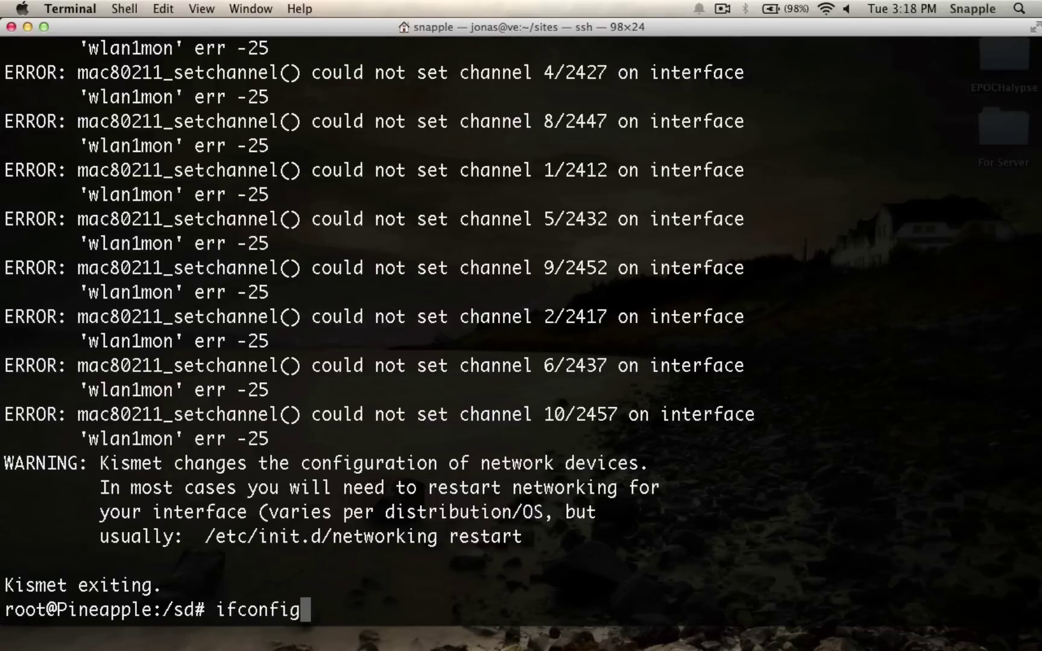
pyautogui.write(' wlan1 down')
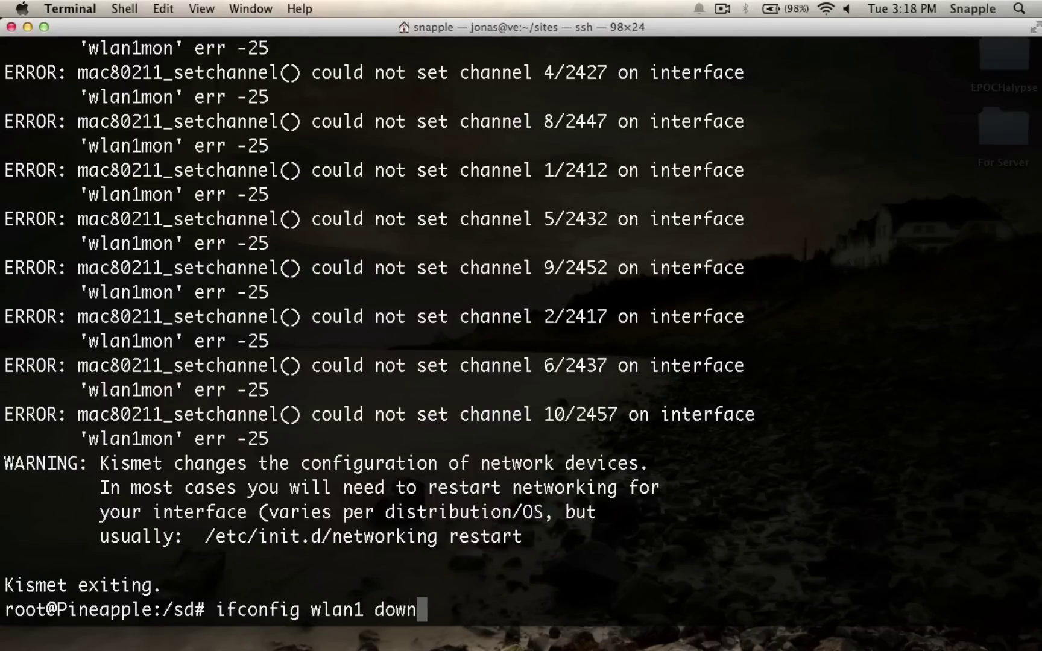
pyautogui.press('Return')
# Bring wlan1 up with 'ifconfig wlan1 up' and launch kismet_server to capture on it.
pyautogui.write('iwconfig wlan')
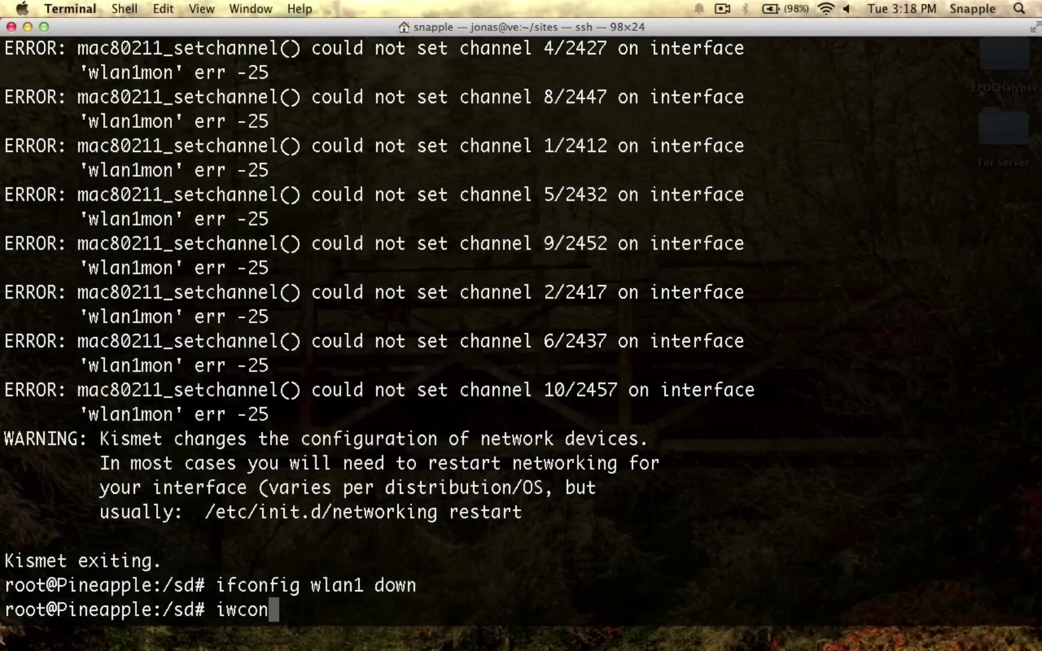
pyautogui.write('1 mode monitor root@Pineapple:/sd# i')
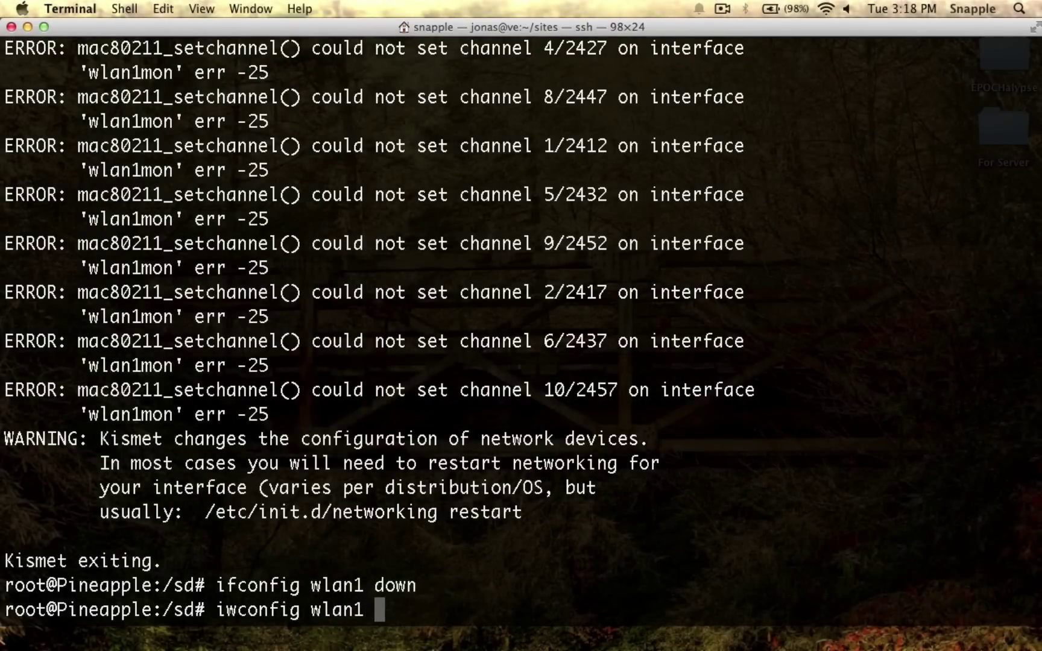
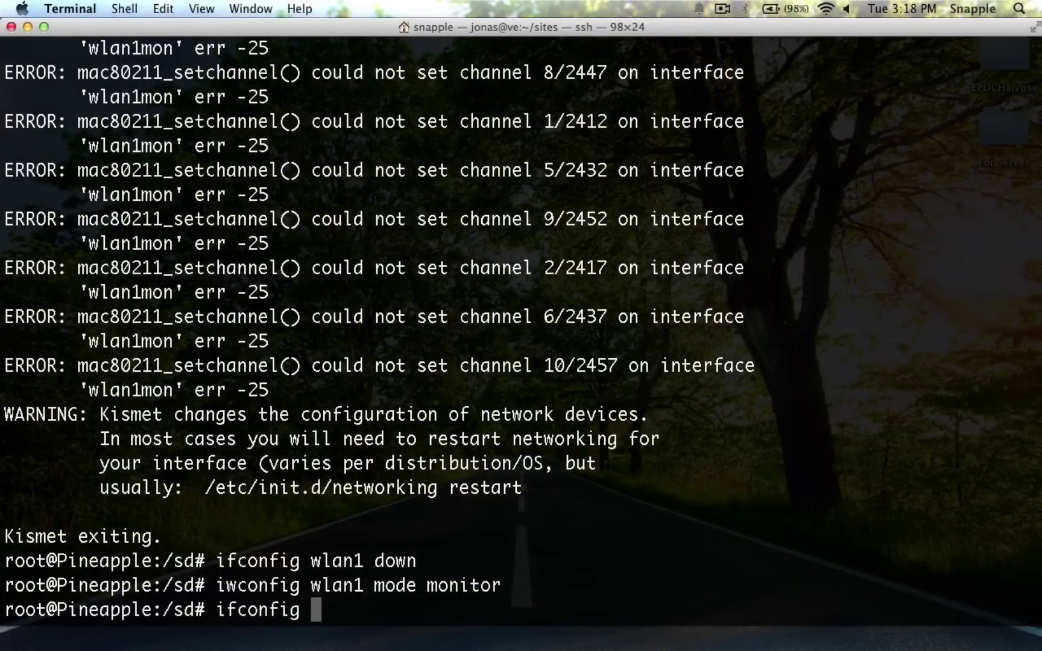
# Take wlan1 down and enter the iwconfig command to set wlan1 to monitor mode.
# Bring wlan1 up with 'ifconfig wlan1 up' and launch kismet_server to capture on it.
pyautogui.write('up')
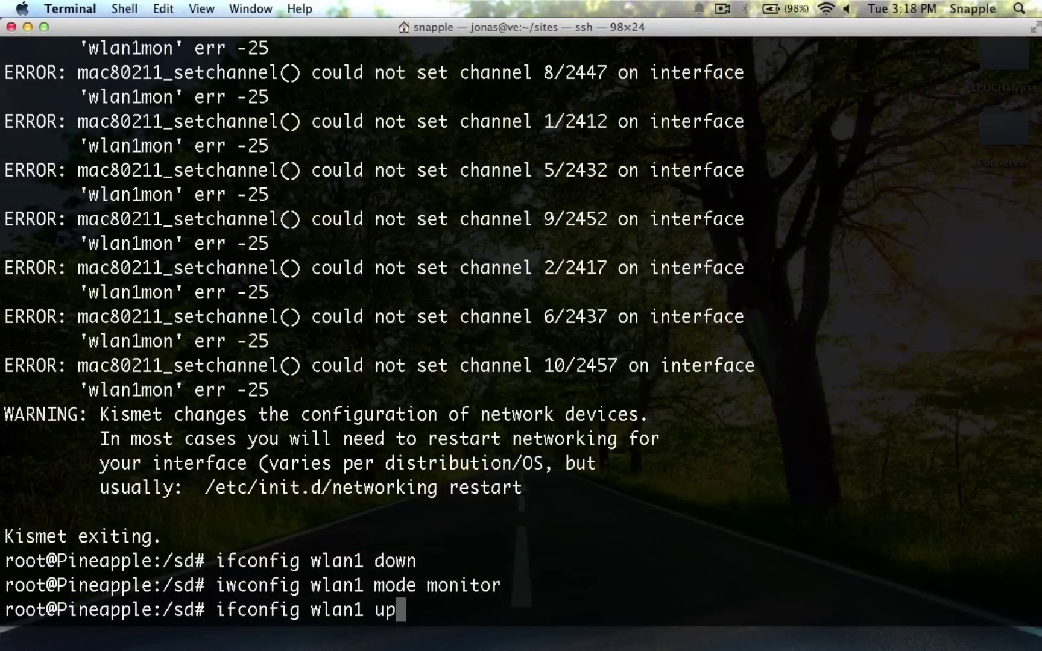
pyautogui.press('Return')
pyautogui.write('kismet')
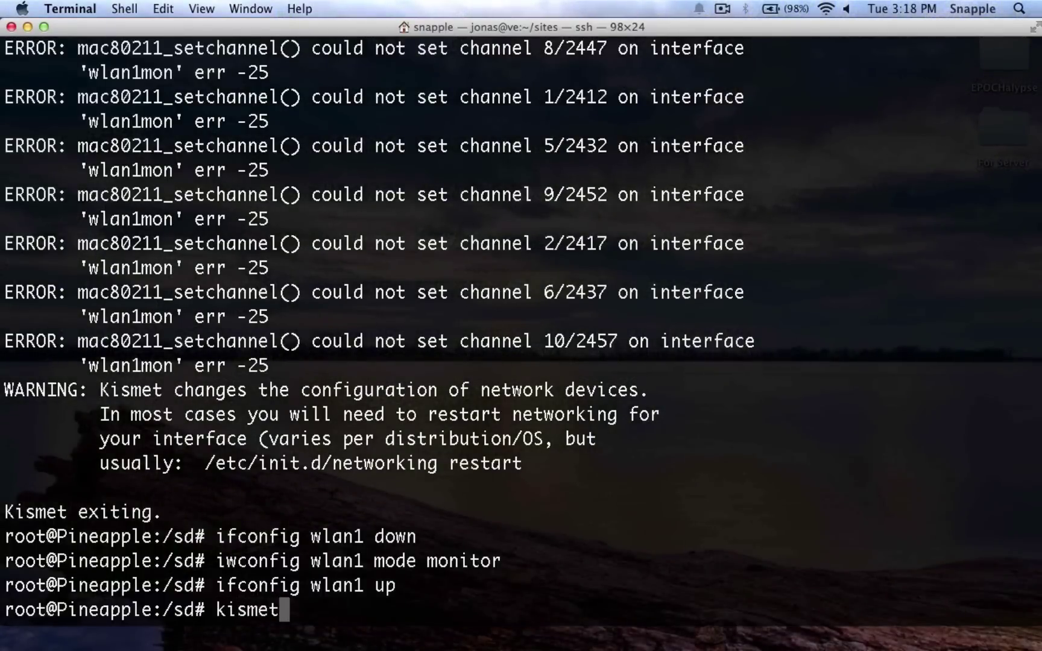
pyautogui.write('_server')
pyautogui.press('Return')
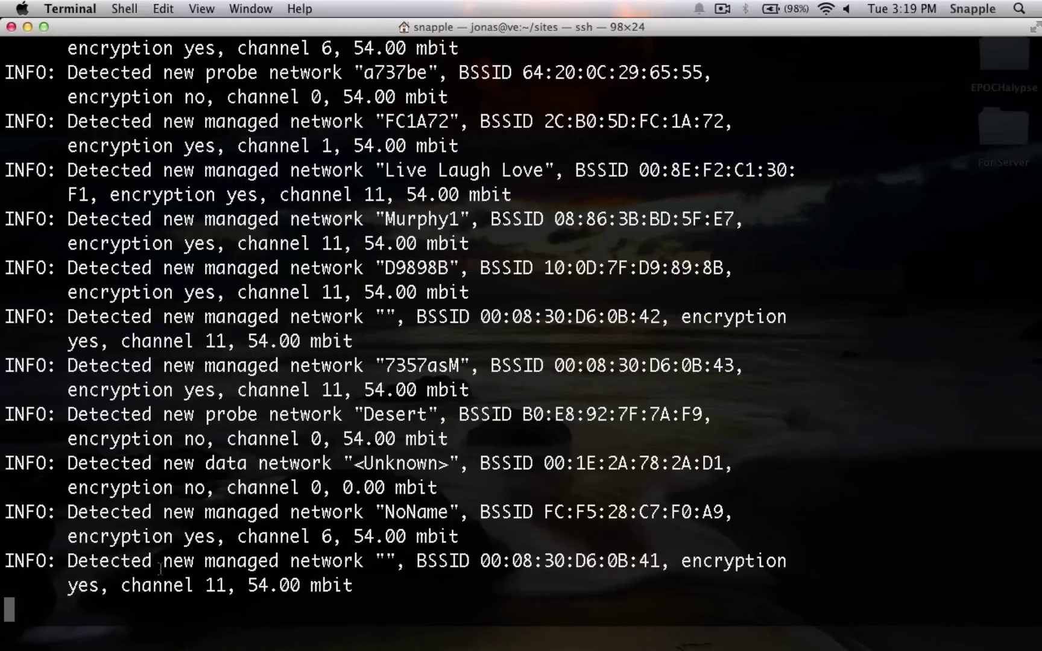
# Stop kismet_server with Ctrl+C after it logs the nearby networks.
pyautogui.hotkey('ctrl', 'c')
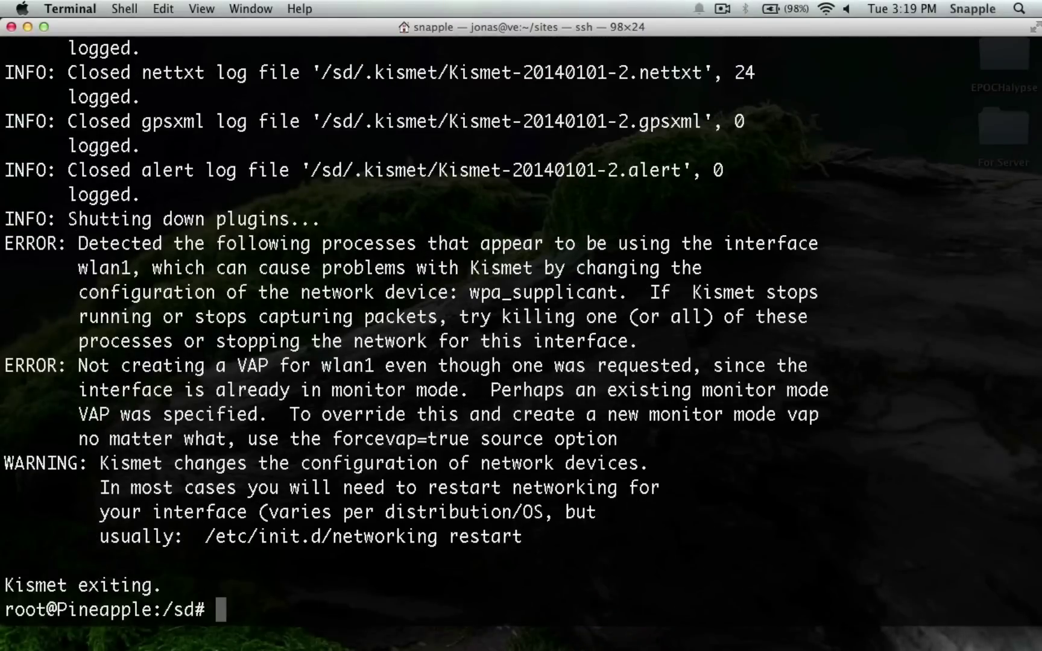
# List the SD card, change into .kismet, and list the Kismet log files.
pyautogui.write('ls')
pyautogui.press('Return')
pyautogui.write('cd .kismet')
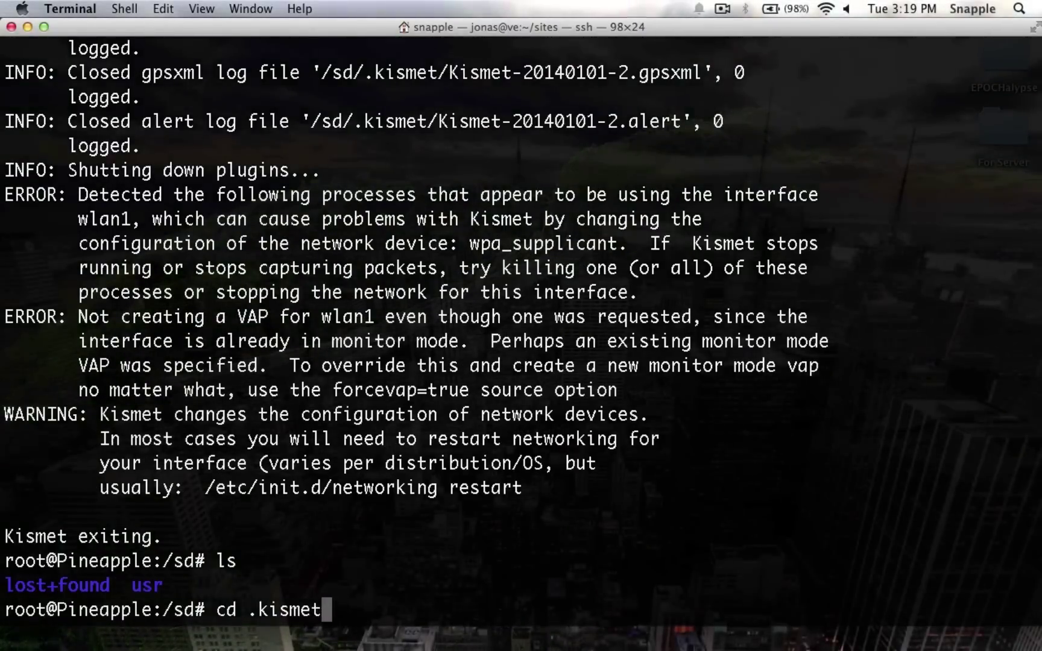
pyautogui.press('Return')
pyautogui.write('ls')
pyautogui.press('Return')
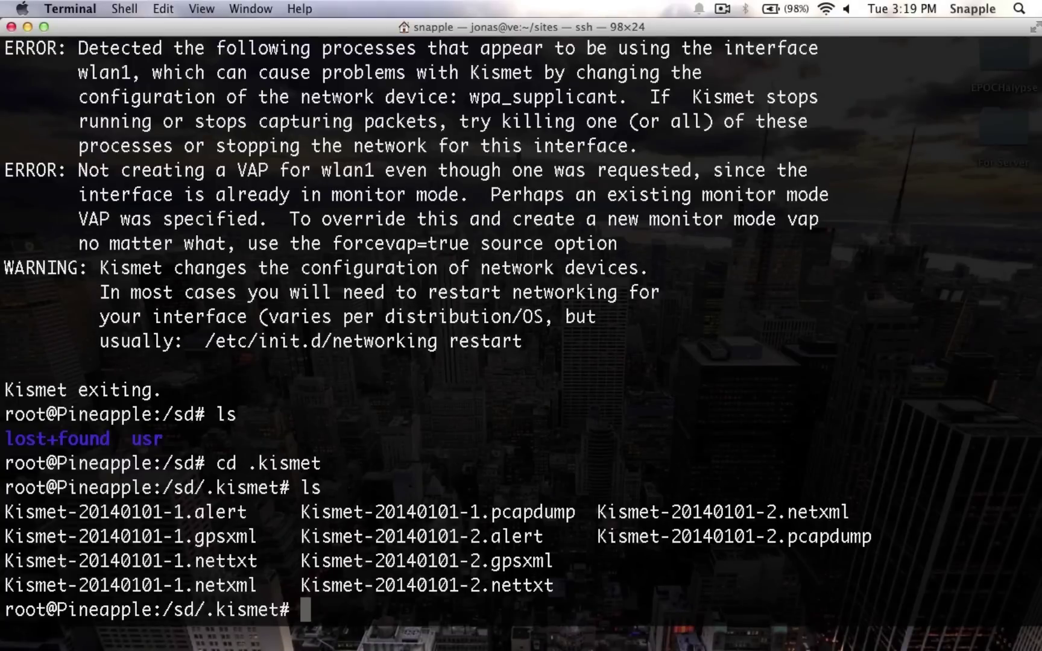
# Build a cat command for the Kismet-20140101-2.pcapdump capture file using Tab completion.
pyautogui.write('cat K')
pyautogui.press('Tab')
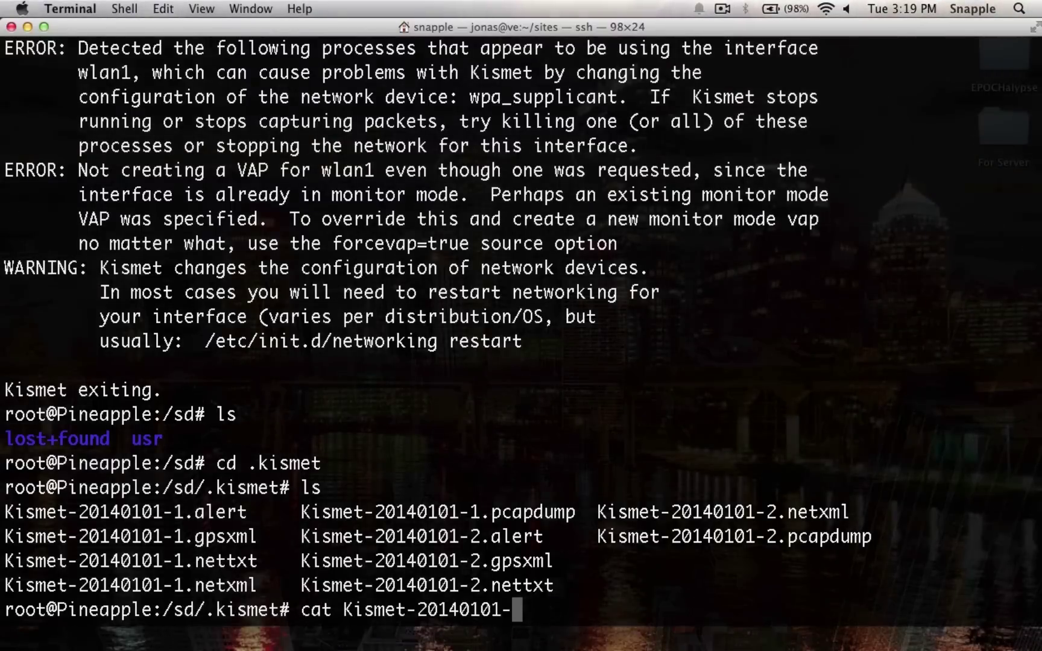
pyautogui.write('2.pc')
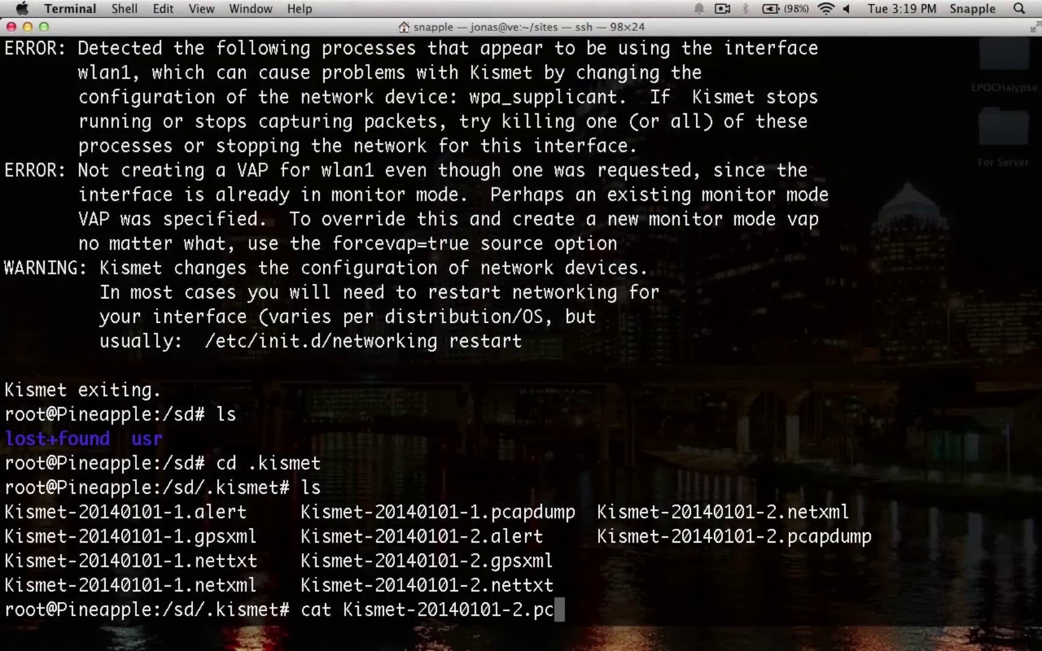
pyautogui.press('Tab')
# Print Kismet-20140101-2.pcapdump to the terminal, then recall that cat command.
pyautogui.press('Return')
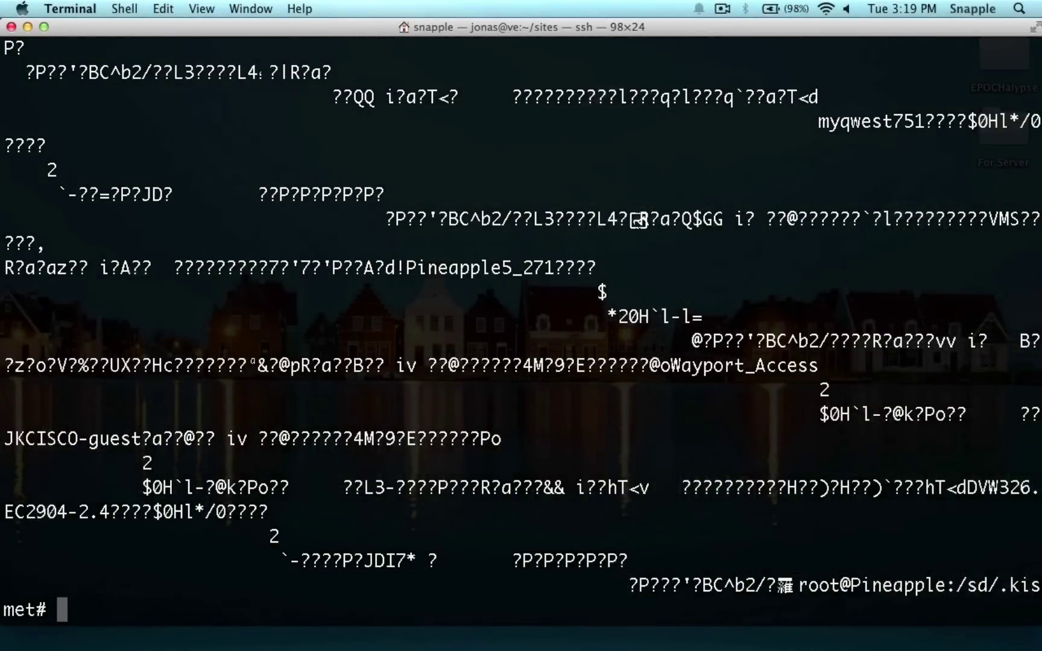
pyautogui.press('Up')
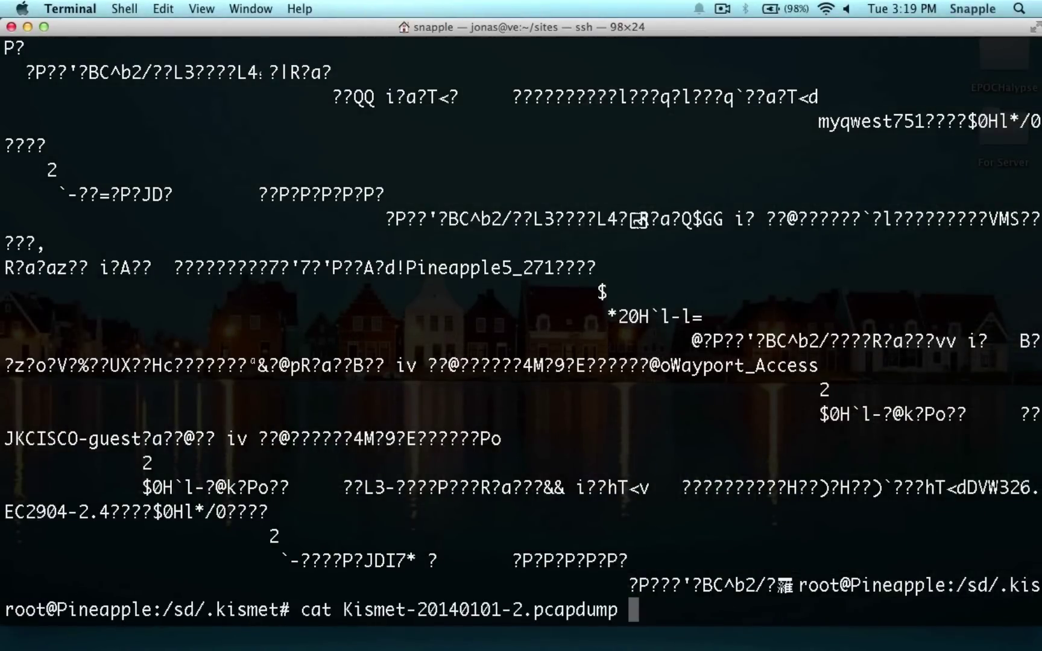
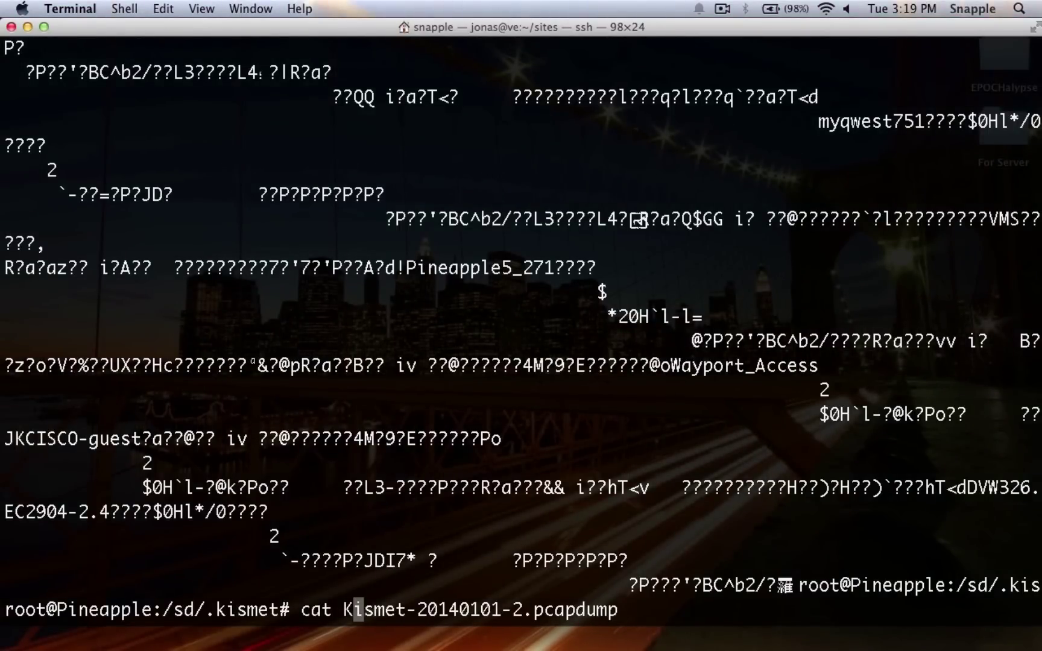
# Run strings on Kismet-20140101-2.pcapdump to pull readable network names, then list the kismet folder.
pyautogui.press('BackSpace')
pyautogui.press('BackSpace')
pyautogui.press('BackSpace')
pyautogui.write('strings')
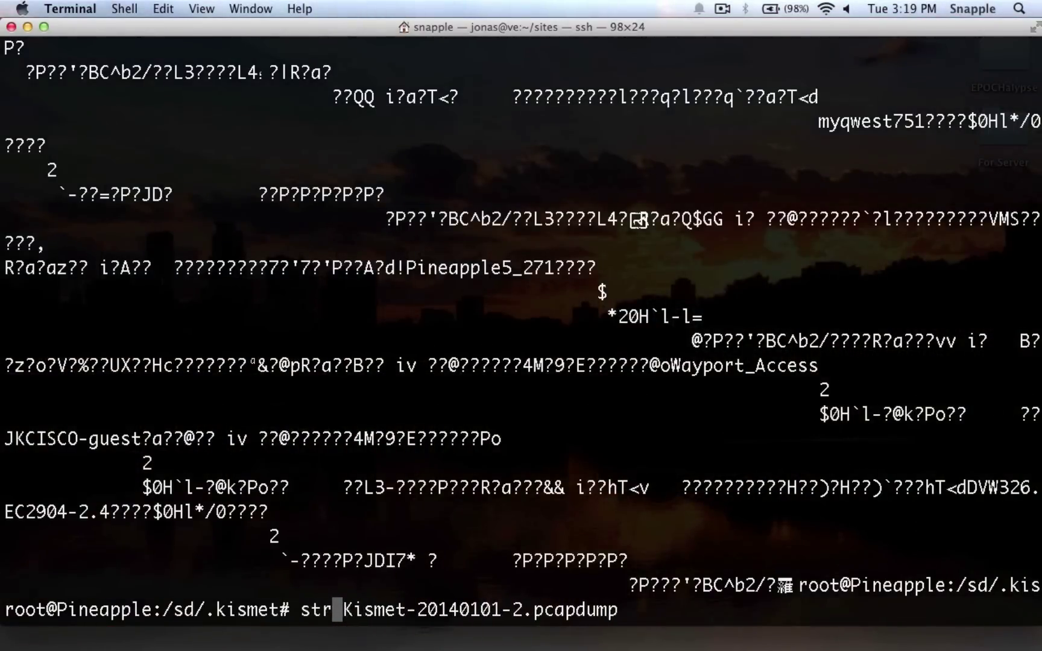
pyautogui.press('Return')
pyautogui.scroll(15, 521, 325)
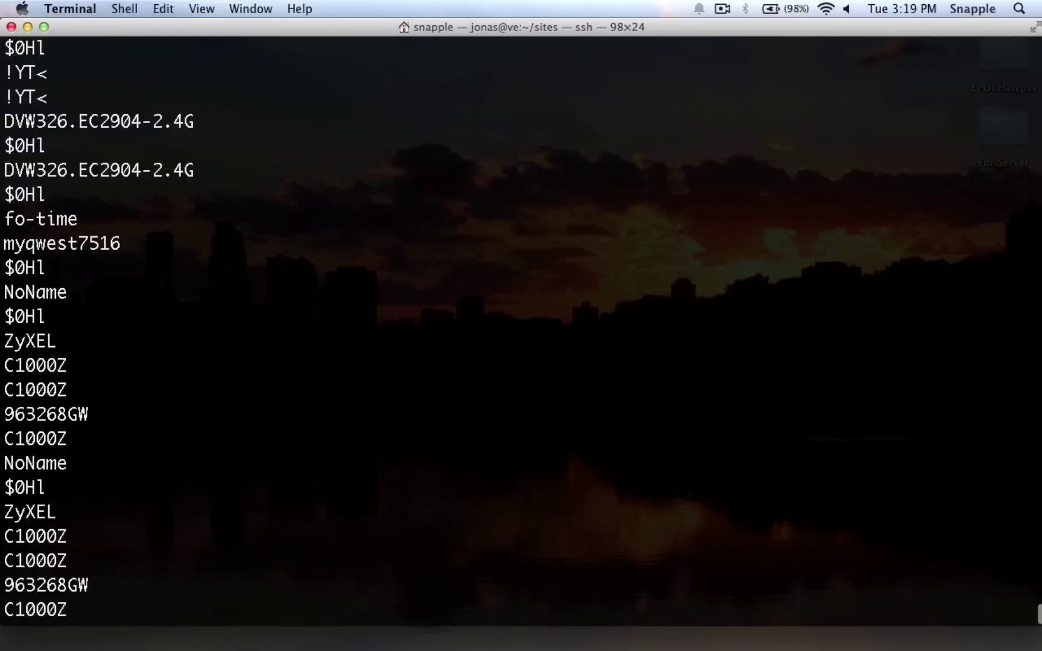
pyautogui.scroll(-15, 521, 325)
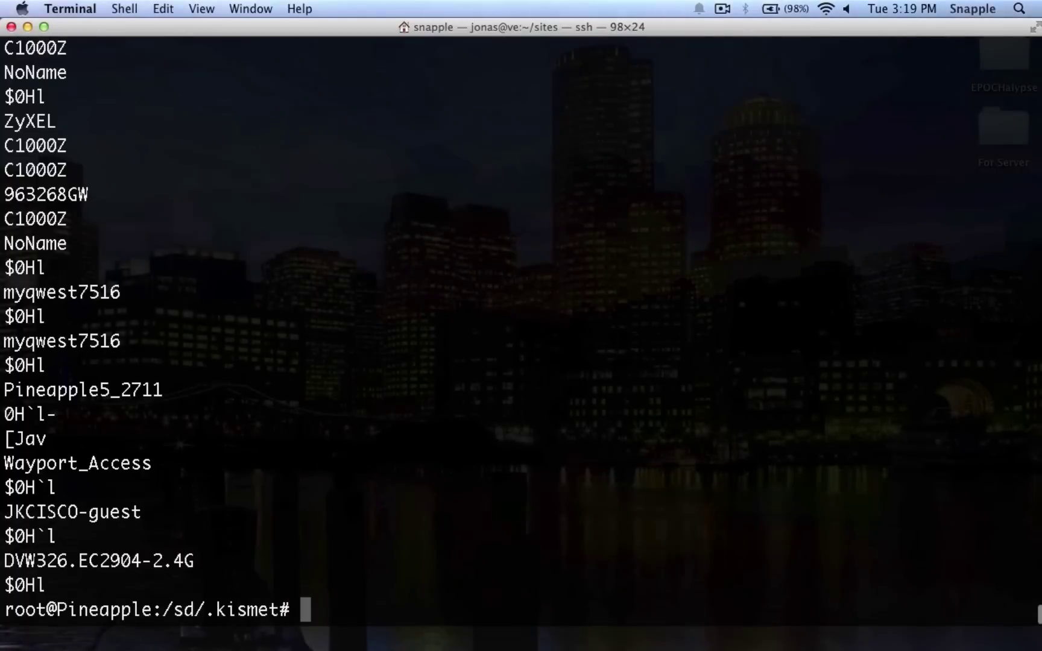
pyautogui.write('ls')
pyautogui.press('Return')
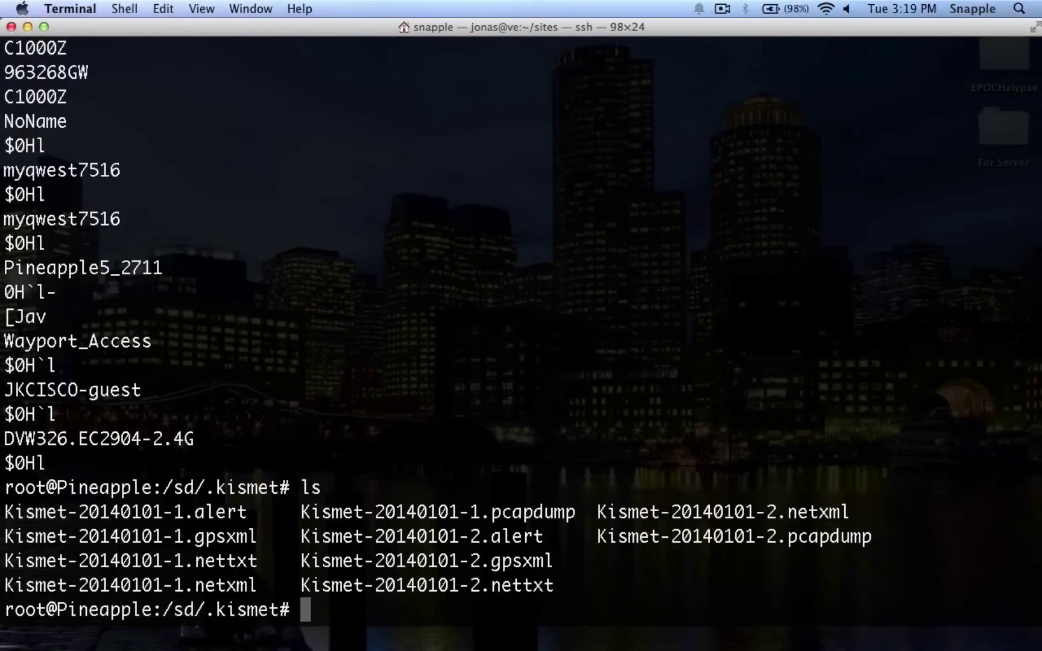
# View Kismet-20140101-2.nettxt in the less pager.
pyautogui.write('less K')
pyautogui.press('Tab')
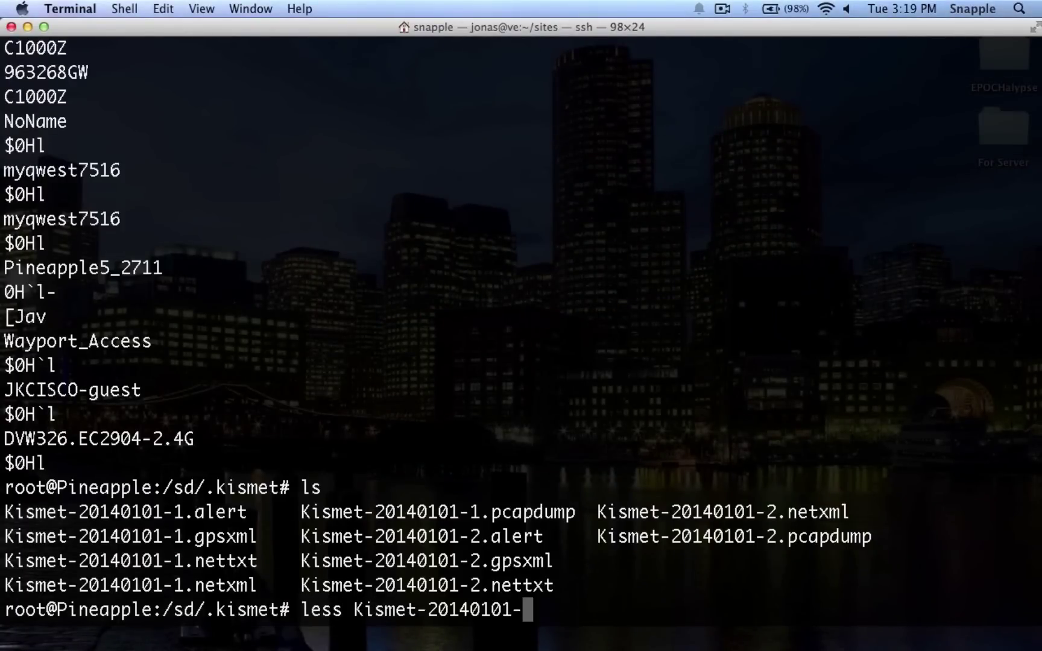
pyautogui.write('2')
pyautogui.press('Tab')
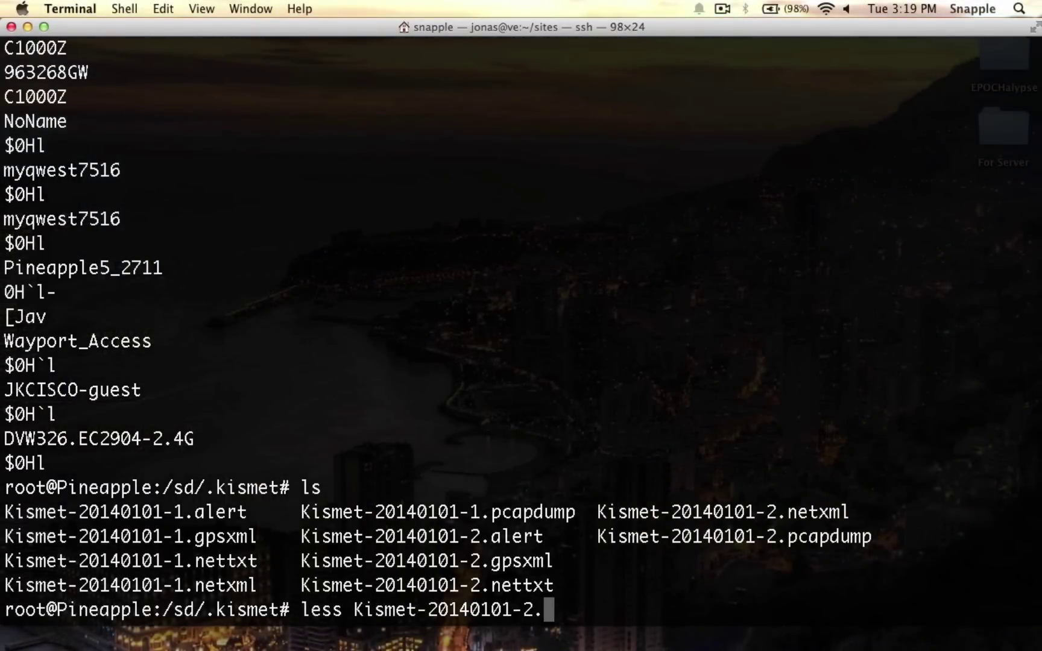
pyautogui.write('nettxt')
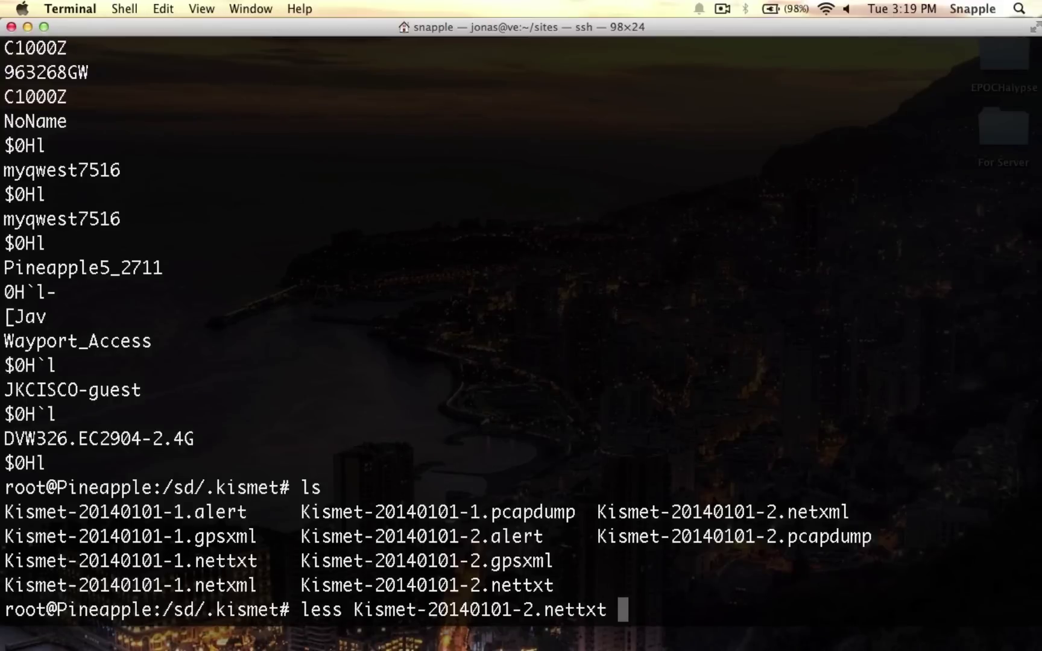
pyautogui.press('Return')
# Read the nettxt report through Networks 2, 3 and 5, quit less, and move to Chrome.
pyautogui.press('Down')
pyautogui.press('Down')
pyautogui.press('Down')
pyautogui.press('Down')
pyautogui.press('Down')
pyautogui.press('Down')
pyautogui.press('Down')
pyautogui.press('Down')
pyautogui.press('Down')
pyautogui.press('Down')
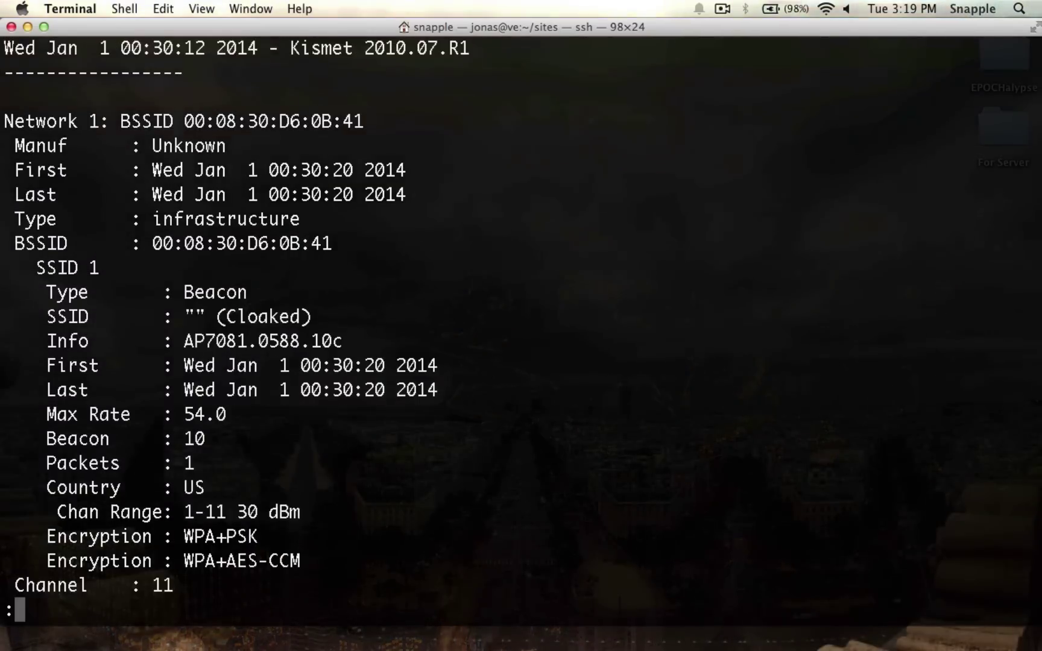
pyautogui.press('Down')
pyautogui.press('Down')
pyautogui.press('Down')
pyautogui.press('Down')
pyautogui.press('Down')
pyautogui.press('Down')
pyautogui.press('Down')
pyautogui.press('Down')
pyautogui.press('Down')
pyautogui.press('Down')
pyautogui.press('Down')
pyautogui.press('Down')
pyautogui.press('Down')
pyautogui.press('Down')
pyautogui.press('Down')
pyautogui.press('Down')
pyautogui.press('Down')
pyautogui.press('Down')
pyautogui.press('Down')
pyautogui.press('Down')
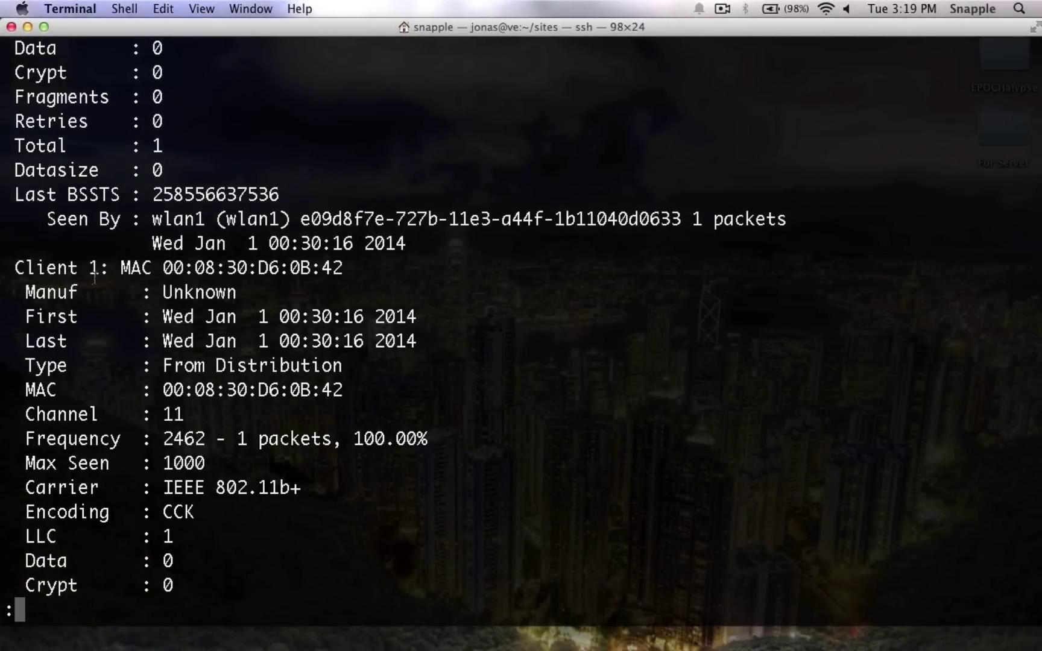
pyautogui.press('space')
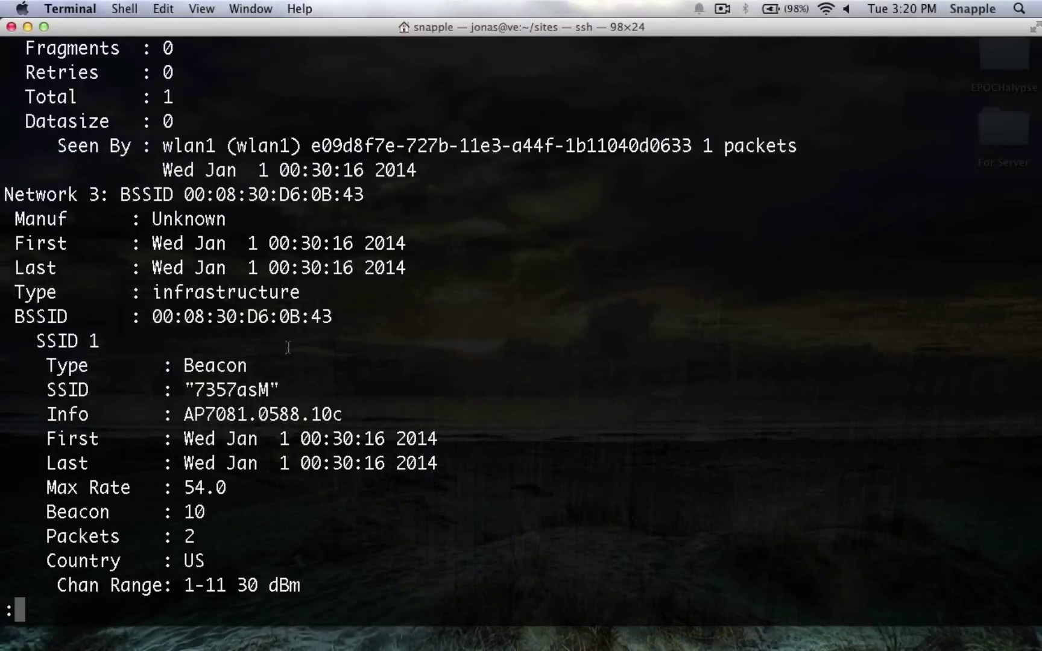
pyautogui.press('space')
pyautogui.press('space')
pyautogui.press('space')
pyautogui.press('space')
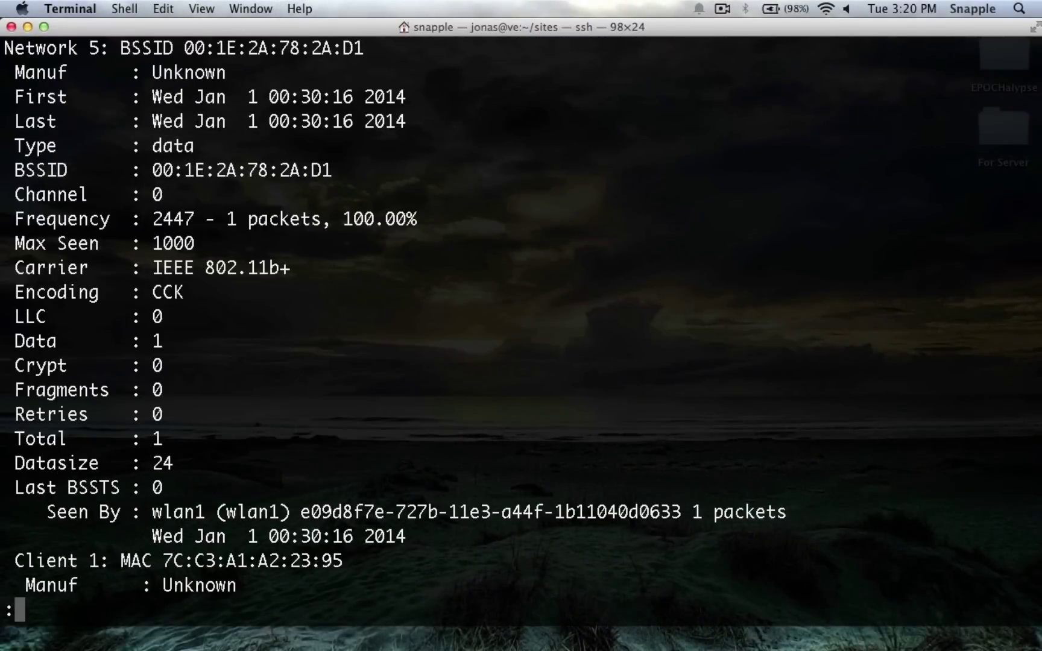
pyautogui.press('q')
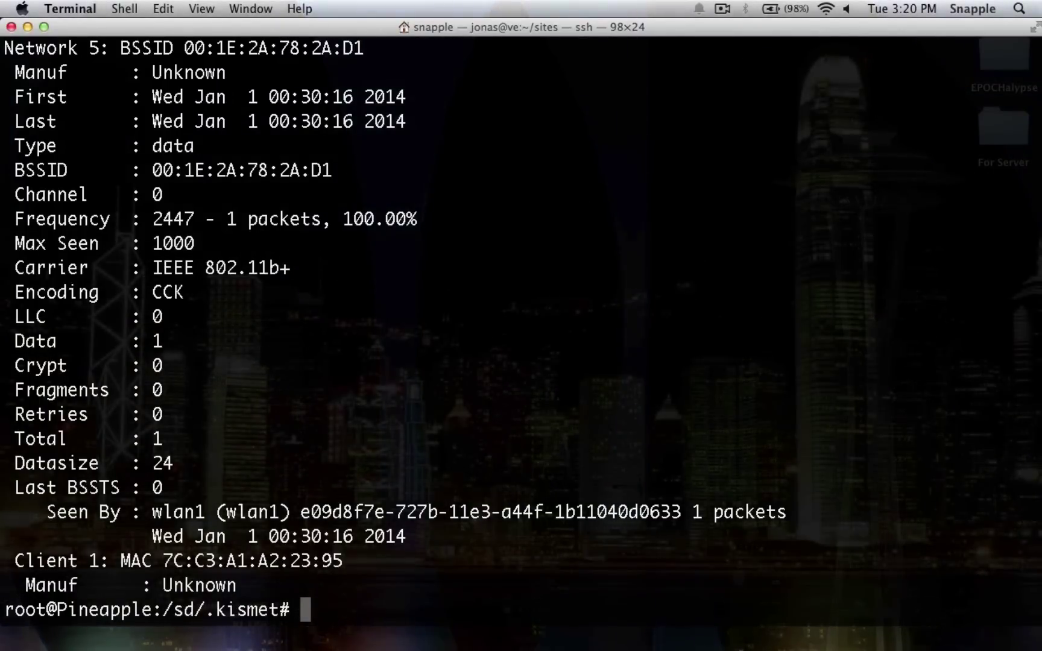
pyautogui.hotkey('ctrl', 'Left')
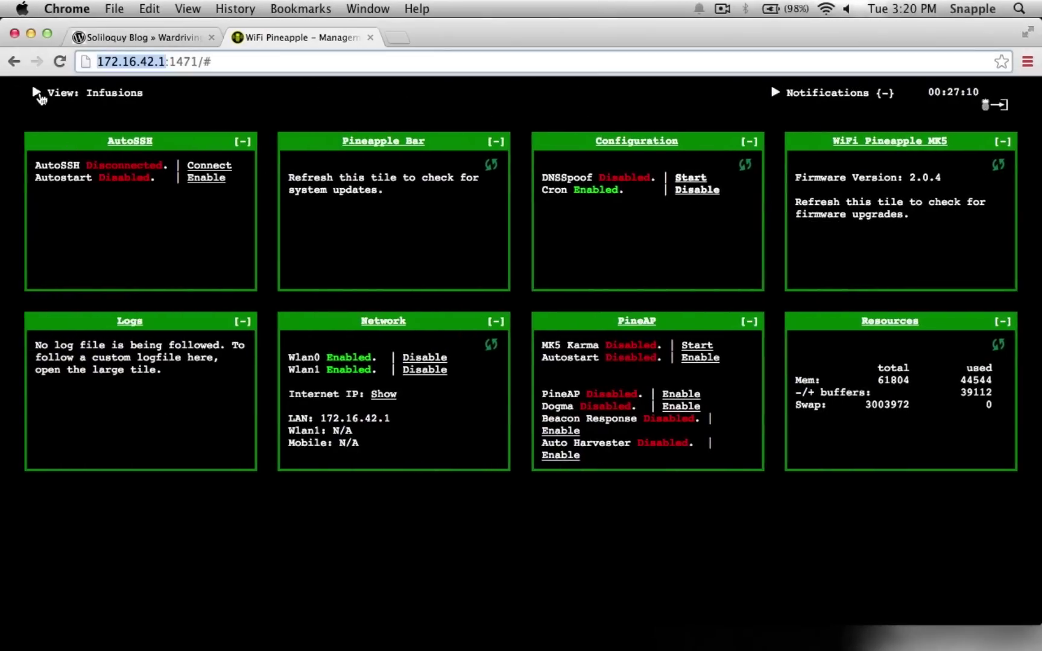
pyautogui.click(132, 38)
pyautogui.scroll(-10, 155, 266)
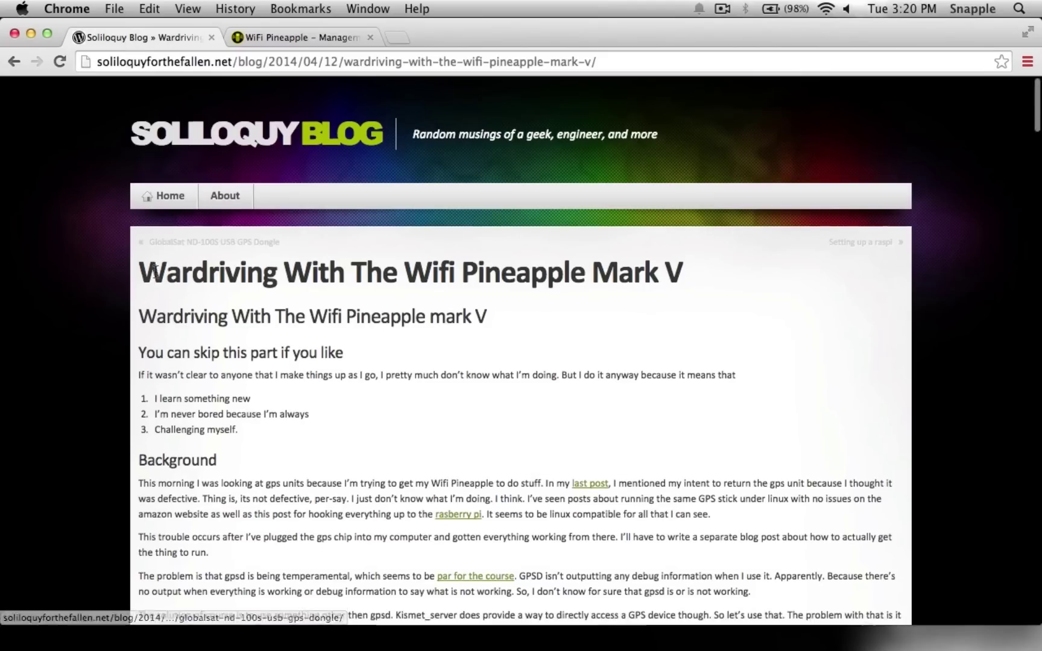
pyautogui.scroll(-20, 155, 270)
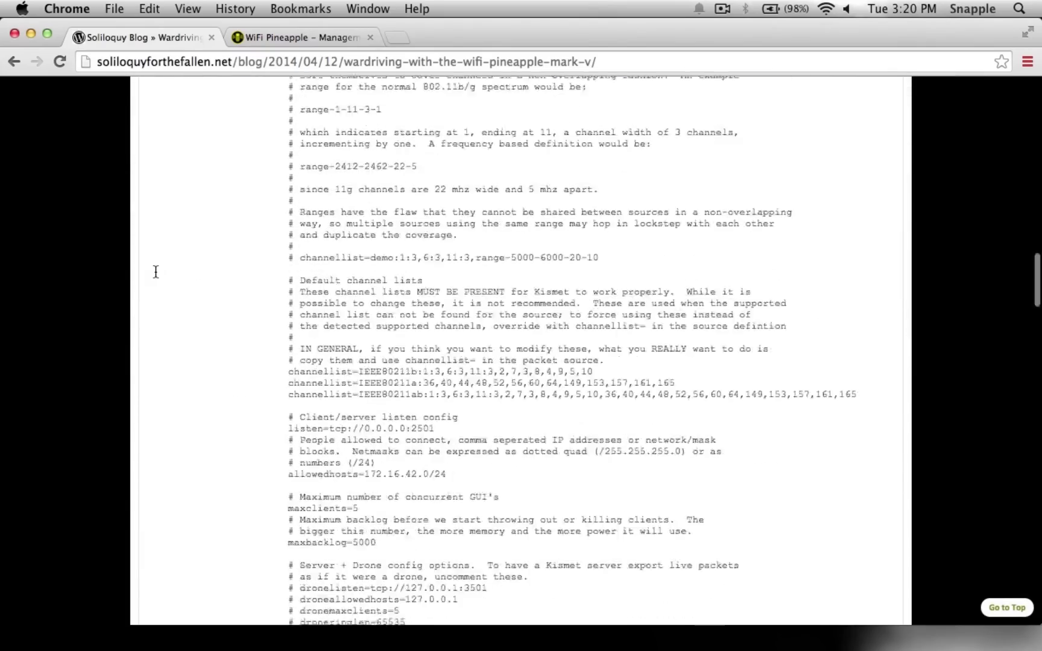
pyautogui.scroll(-20, 156, 272)
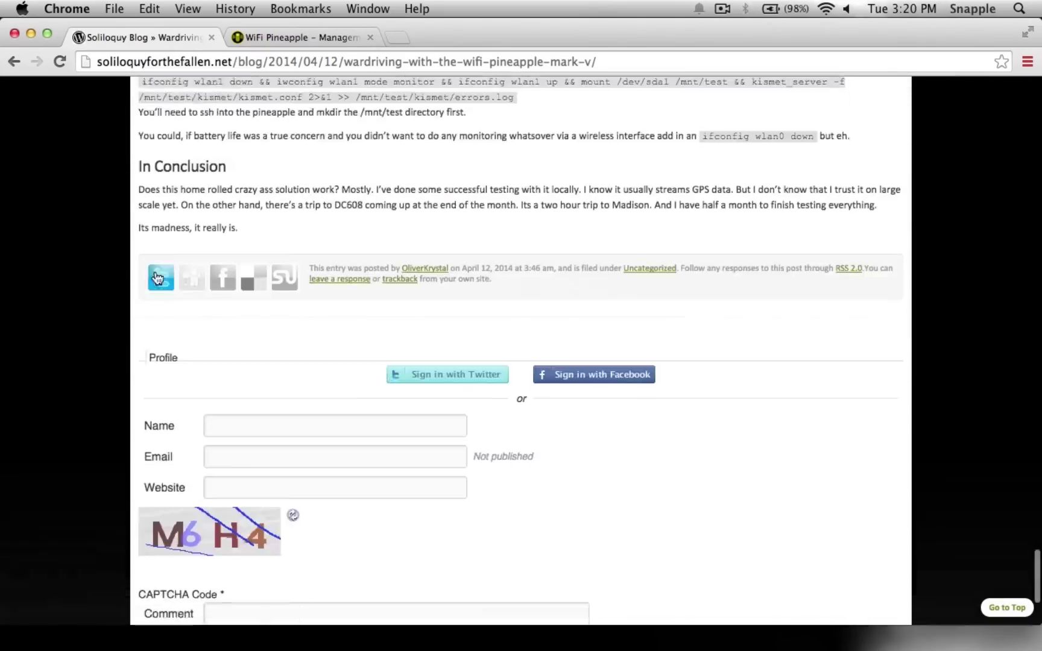
pyautogui.scroll(20, 155, 272)
pyautogui.scroll(20, 156, 272)
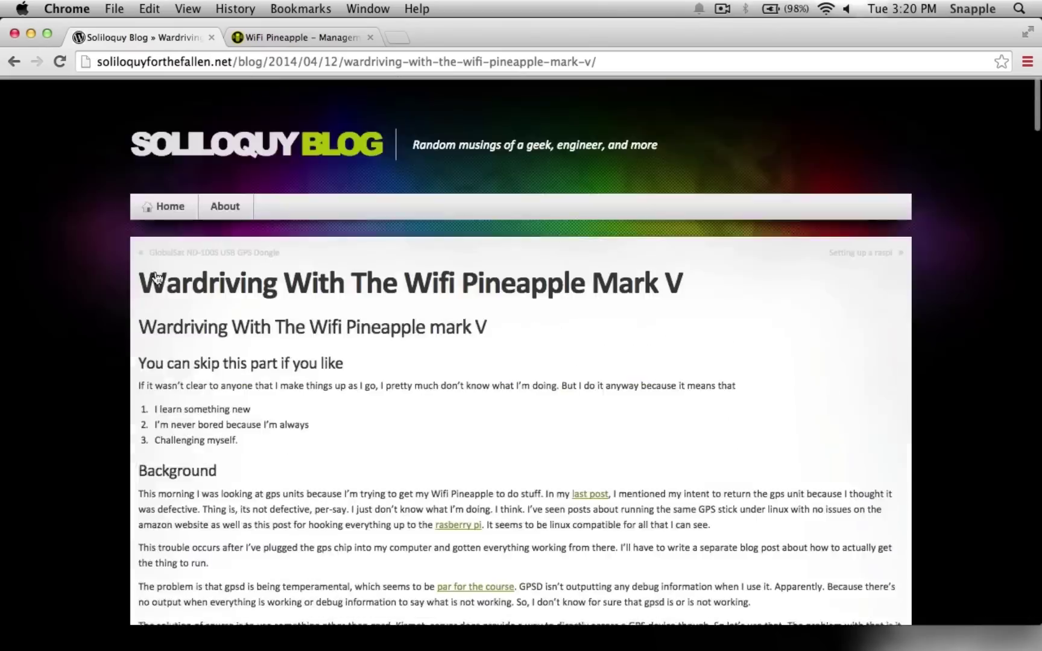
pyautogui.press('super+Tab')
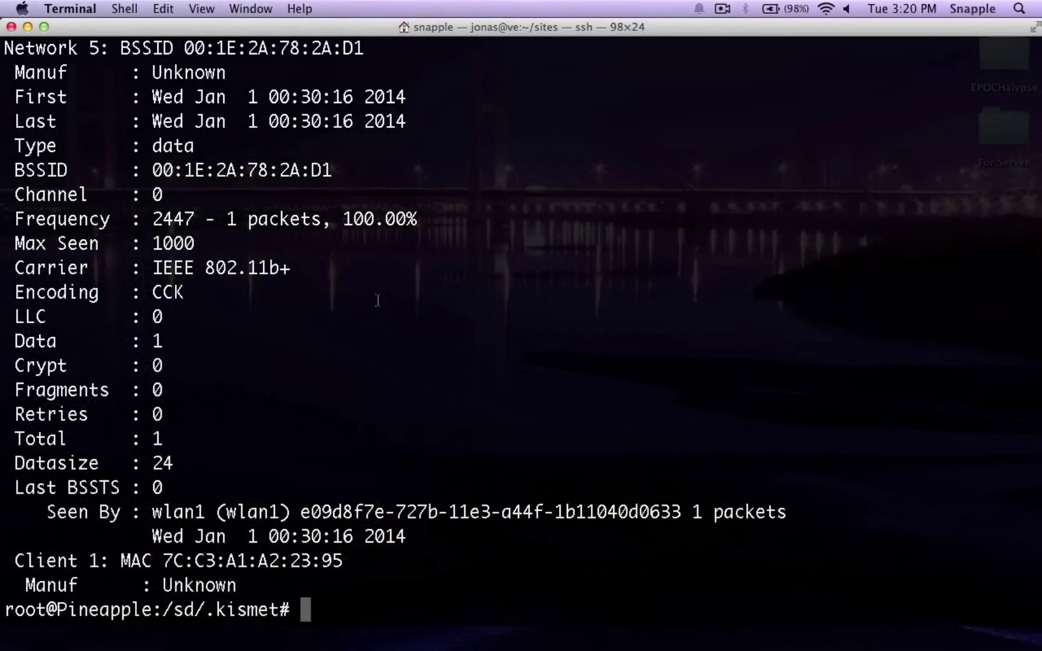
pyautogui.press('super+Tab')
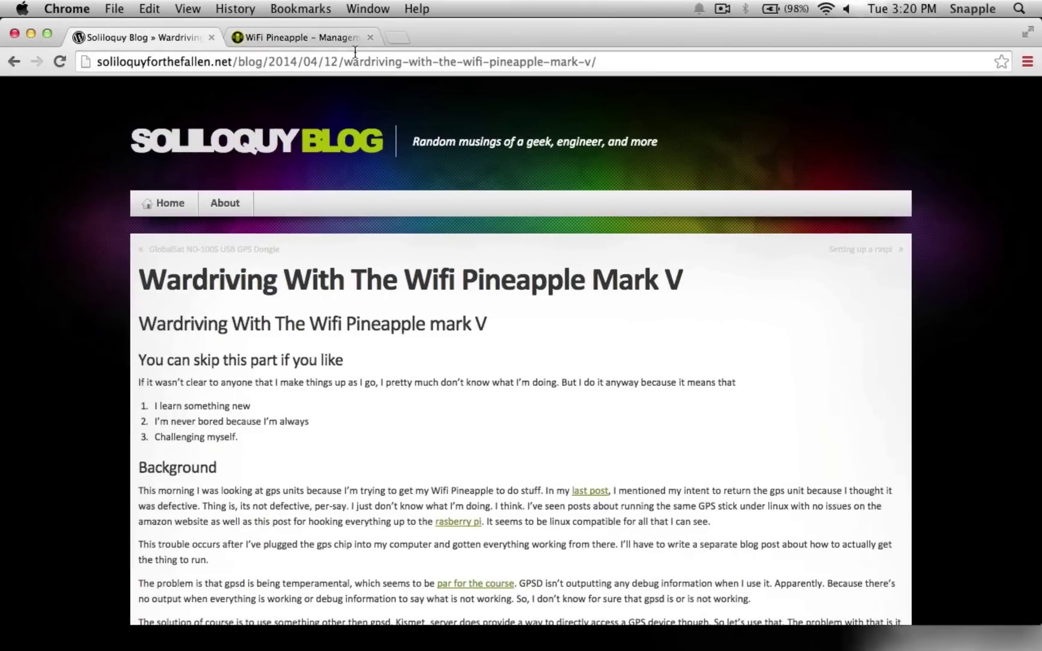
pyautogui.click(260, 41)
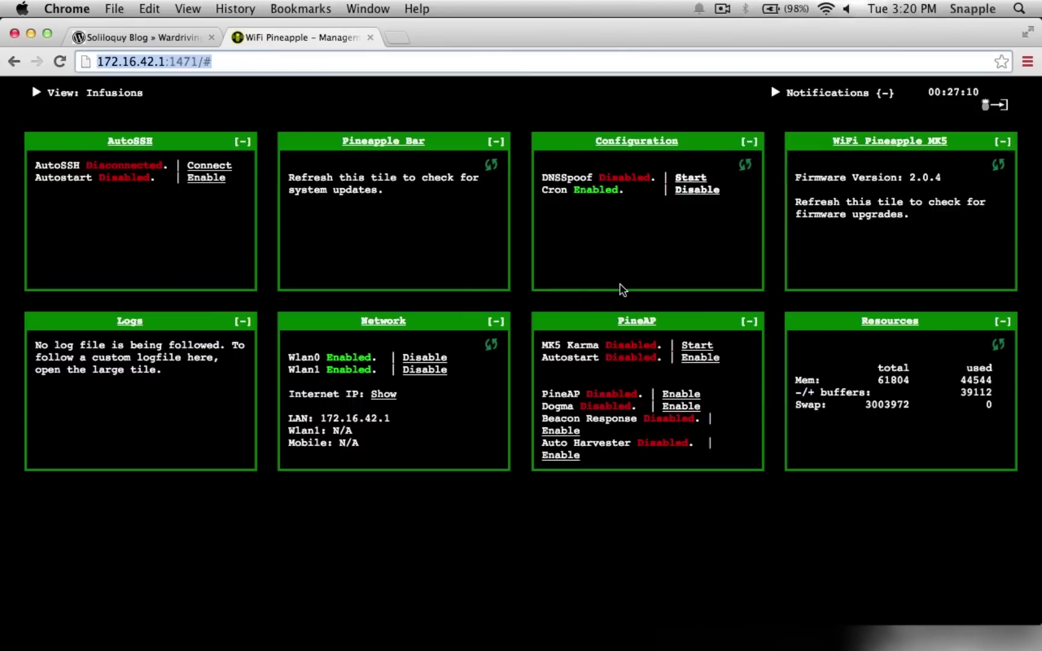
# In Configuration's Boot Modes tab, enter 'ifconfig wlan1 down && iwconfig wlan1 mode monitor &&' for DIP 0 0 0.
pyautogui.click(661, 143)
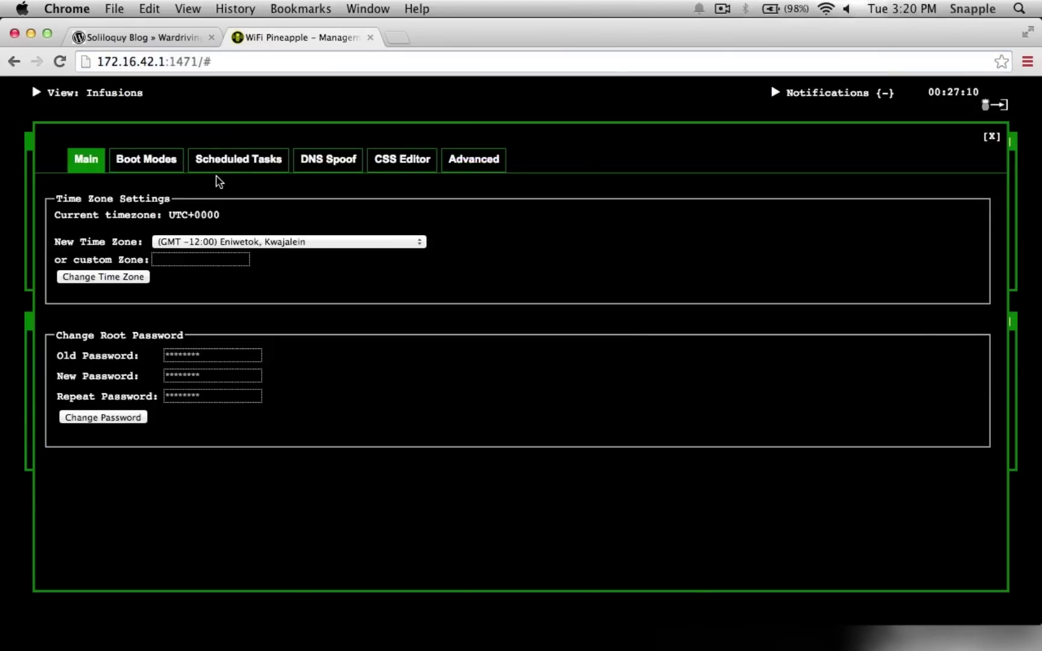
pyautogui.click(147, 159)
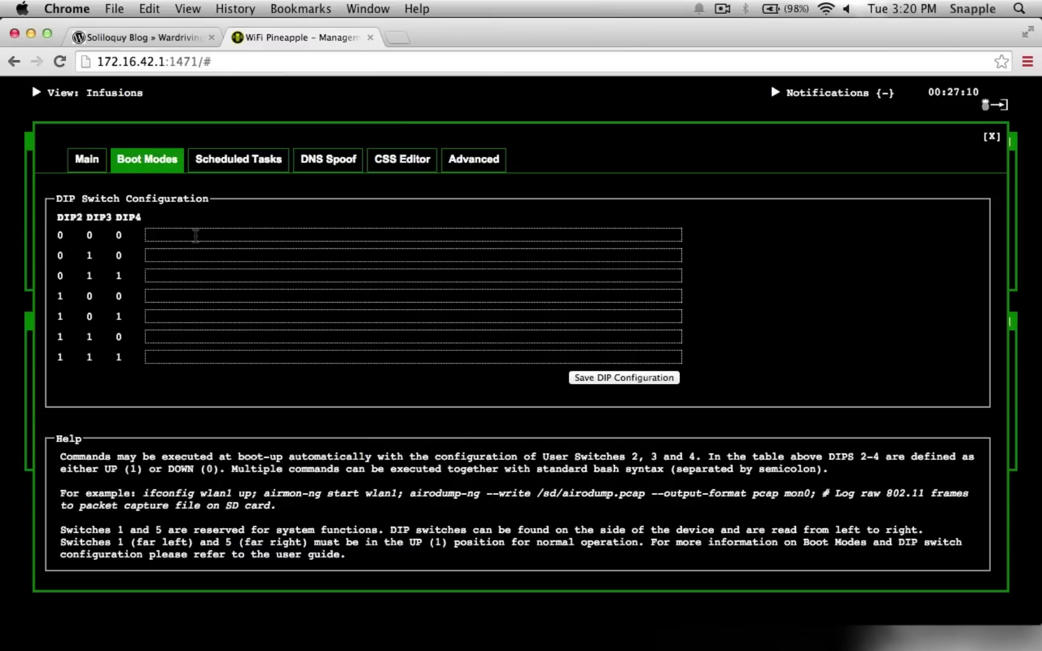
pyautogui.click(196, 237)
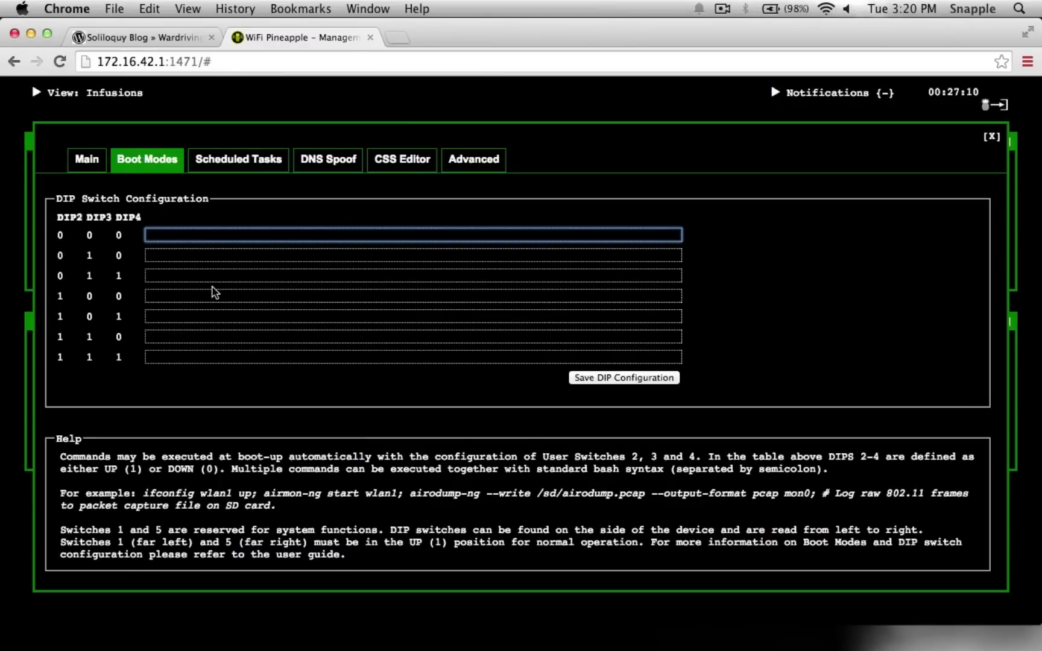
pyautogui.write('ifconfig wlan1 down ')
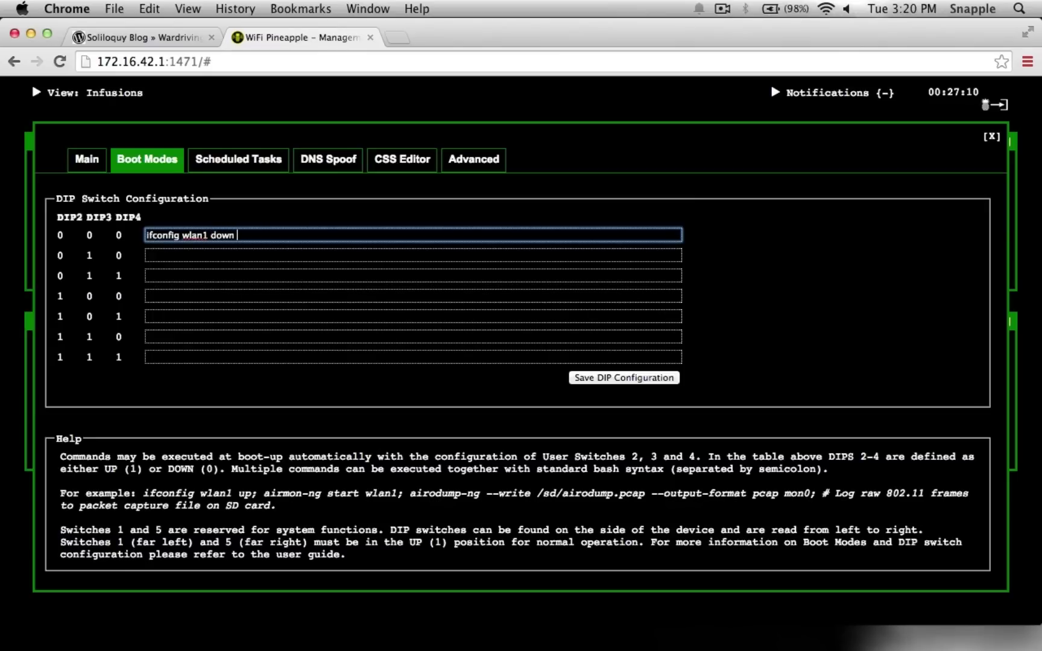
pyautogui.write('&&n1 down && iwconfig wlan1 mode monitor && ifconfig wlan1 up && kismet_server && ifconfig wlan0 down')
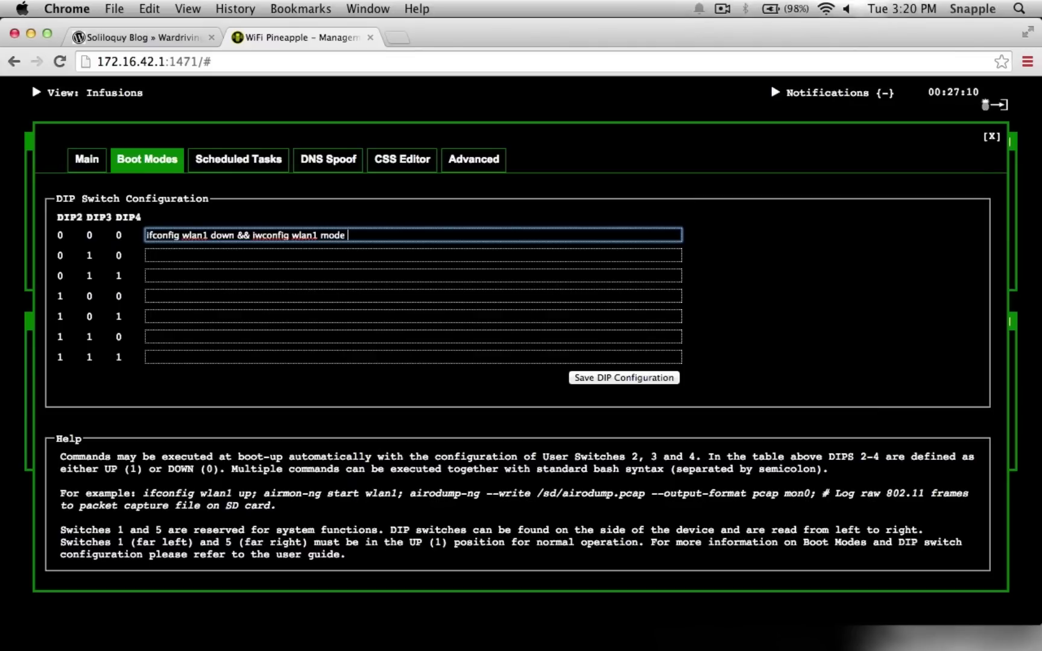
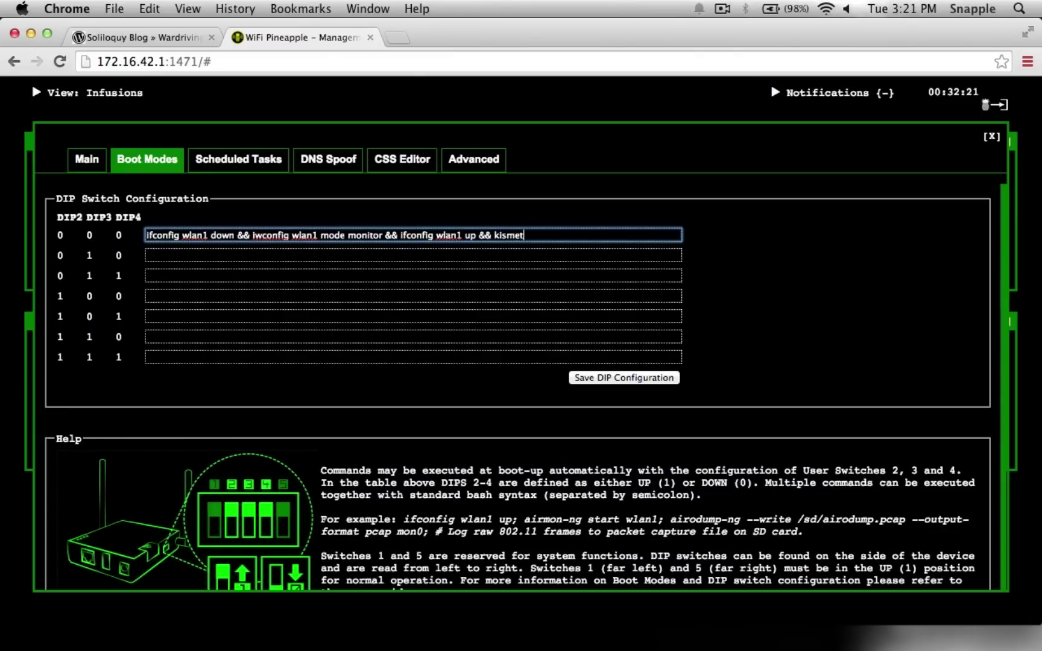
# Extend the DIP 000 boot command with 'ifconfig wlan1 up', 'kismet_server' and a following ifconfig for wlan0.
pyautogui.write('server')
pyautogui.write('&& ifconfig')
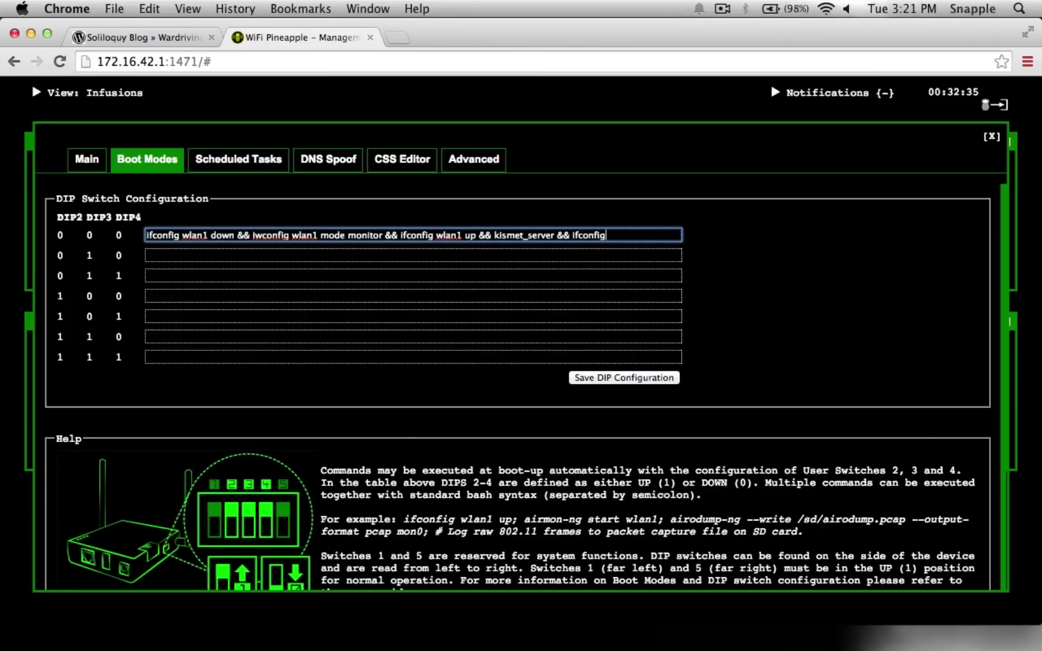
pyautogui.write(' wla wlan0 down')
# Save the DIP configuration with the chain ending in 'ifconfig wlan0 down'.
pyautogui.click(627, 379)
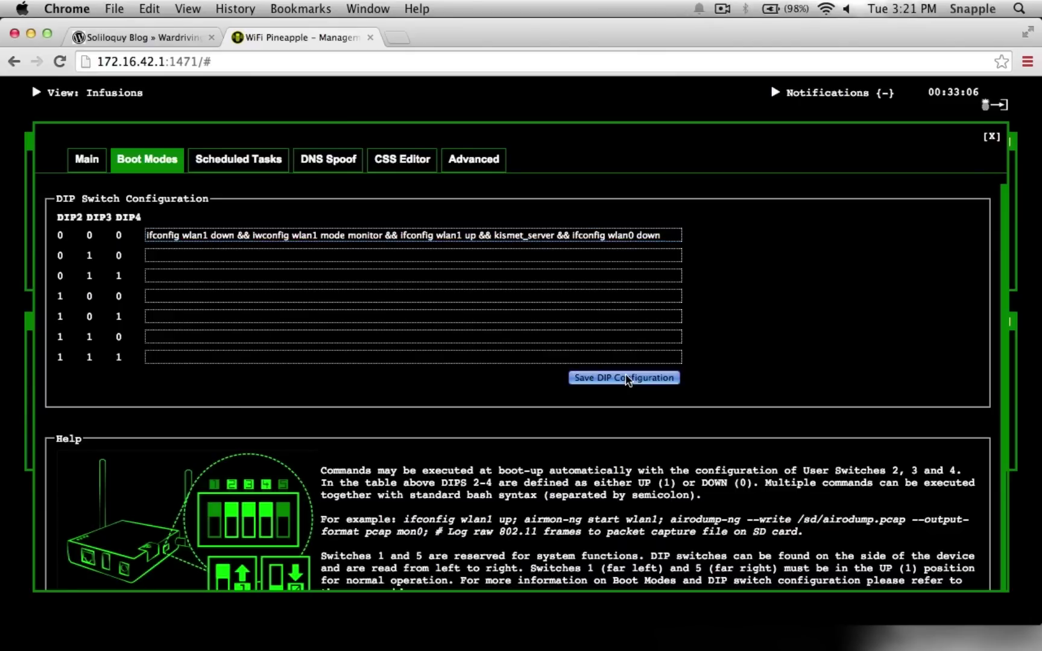